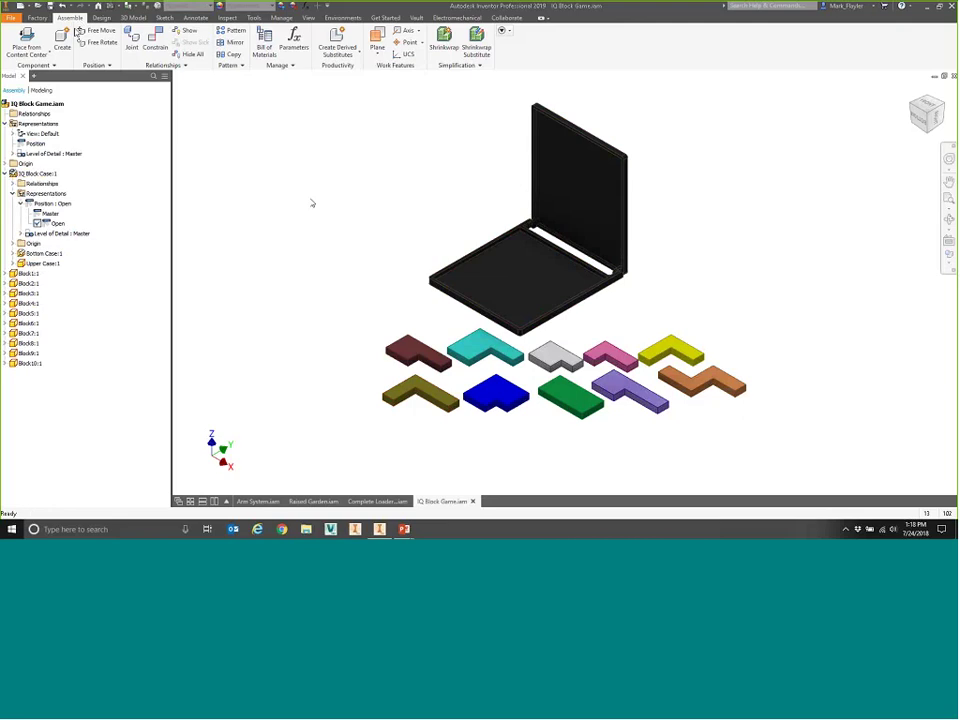
Step: Create a virtual component named InstructionSheet with the Normal BOM structure in the IQ Block Game assembly
click(49, 57)
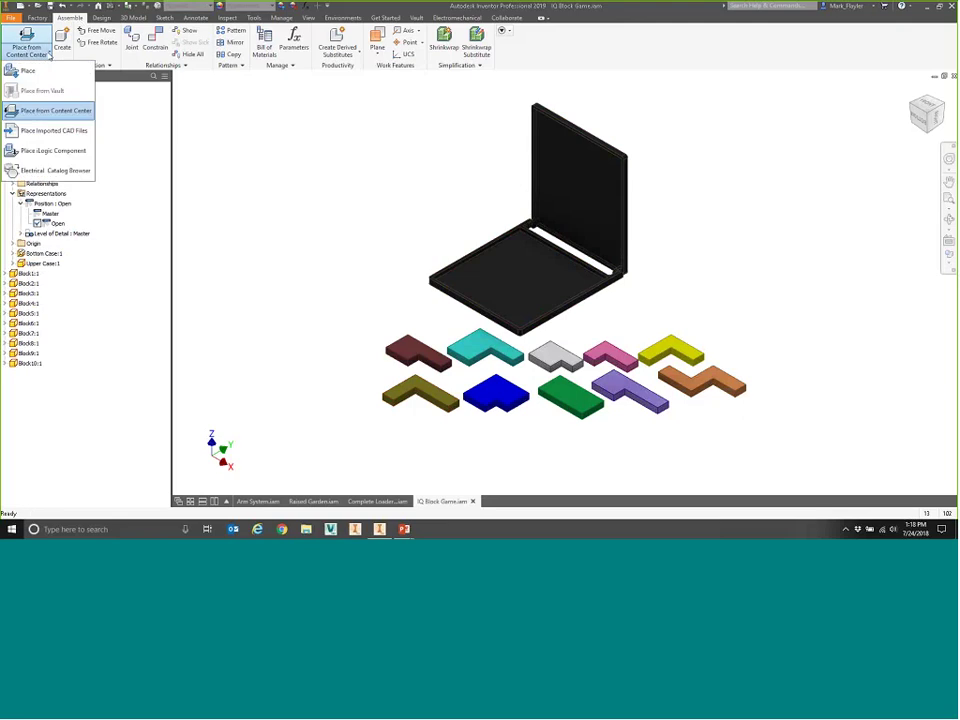
click(61, 44)
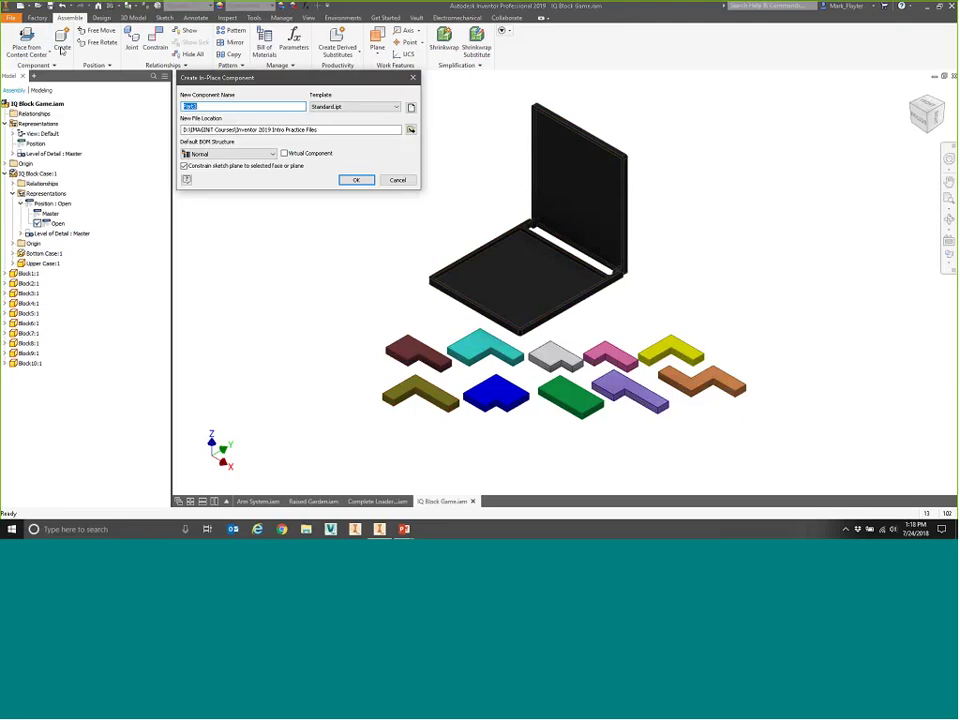
click(284, 153)
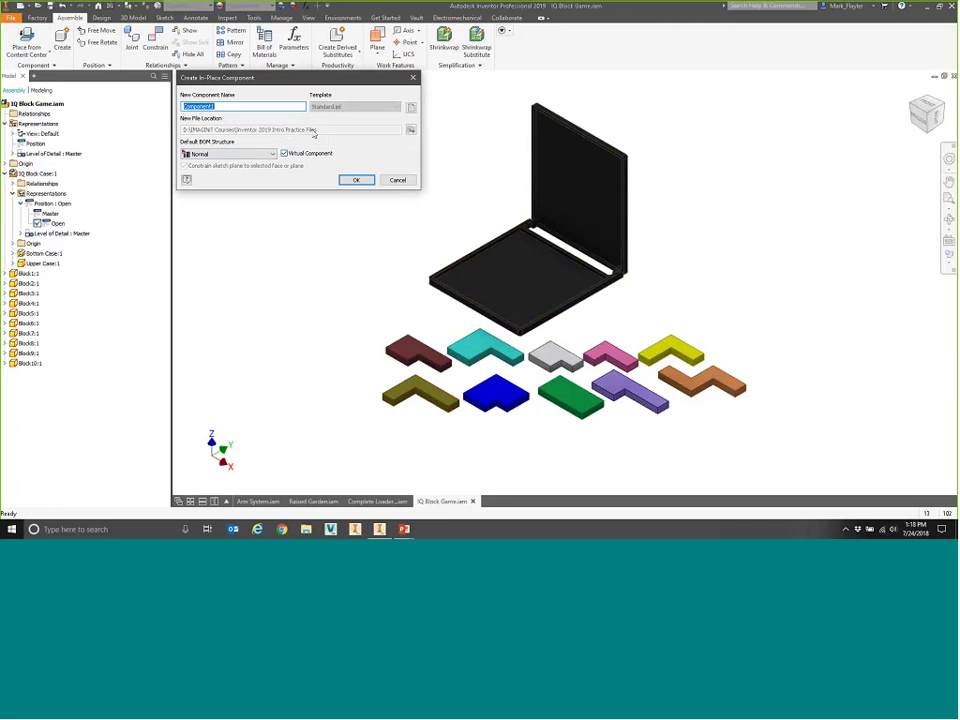
click(268, 154)
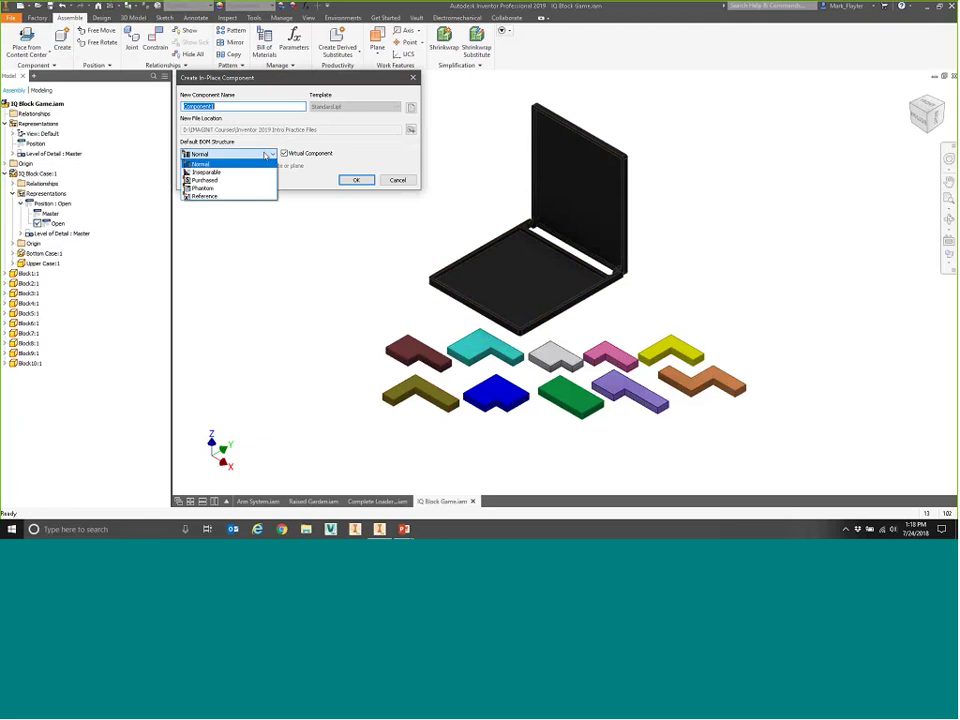
click(231, 164)
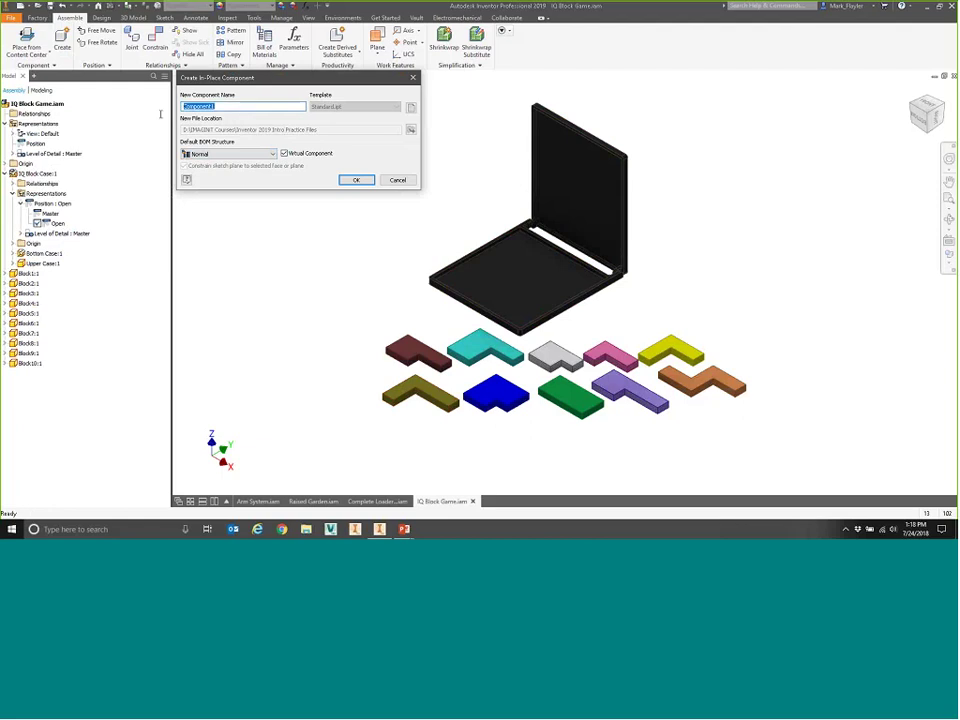
text(InstructionSheet)
click(356, 180)
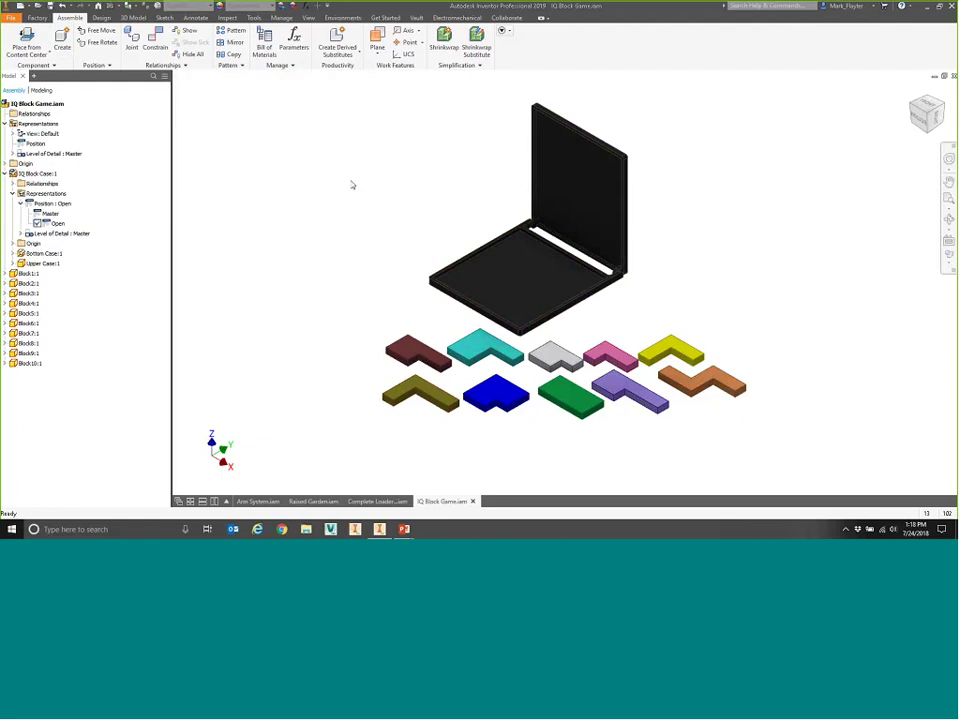
click(44, 392)
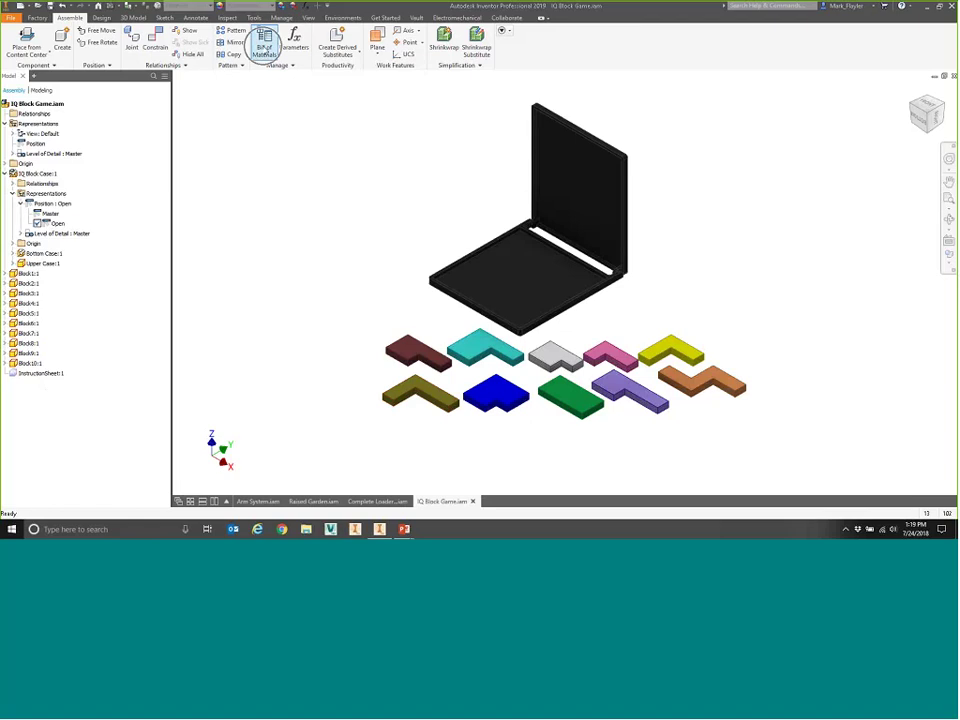
Step: Enable the Structured and Parts Only views in the IQ Block Game bill of materials
click(264, 46)
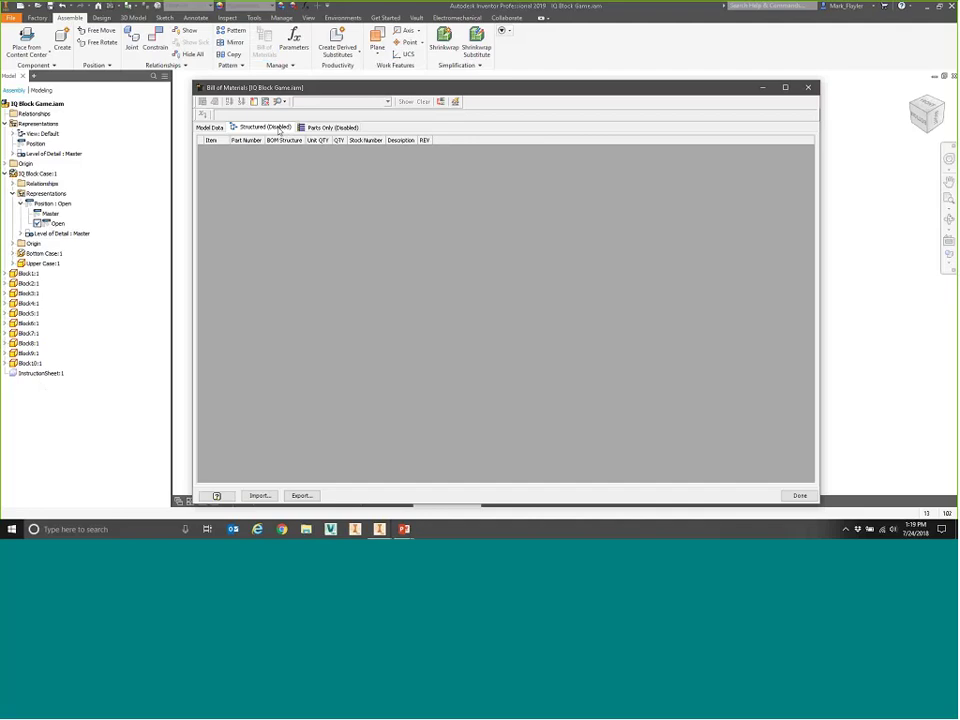
right_click(279, 130)
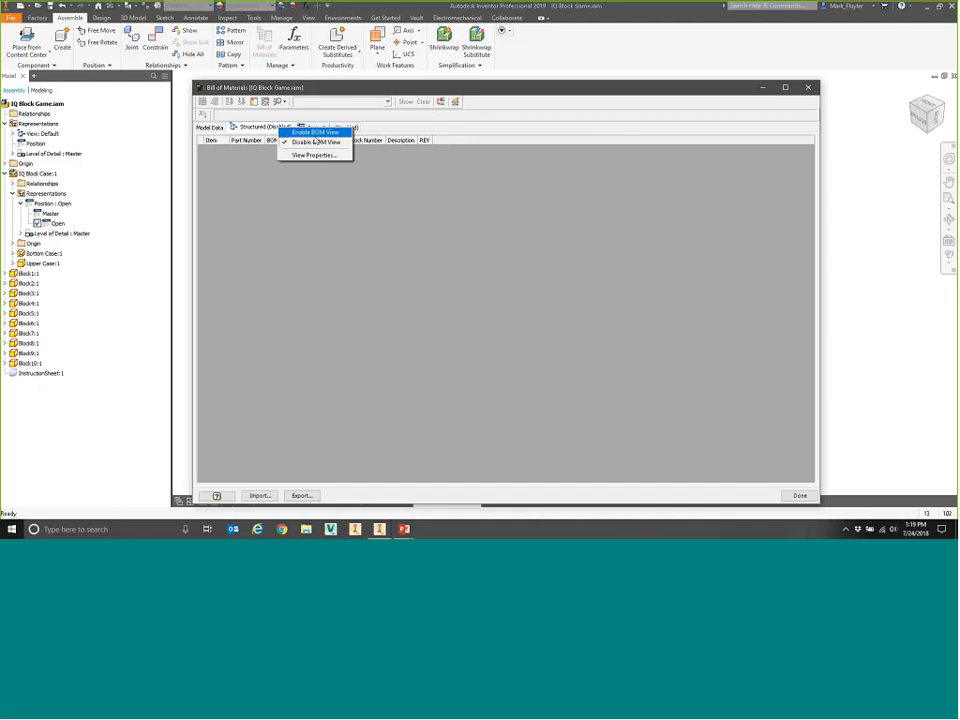
click(316, 133)
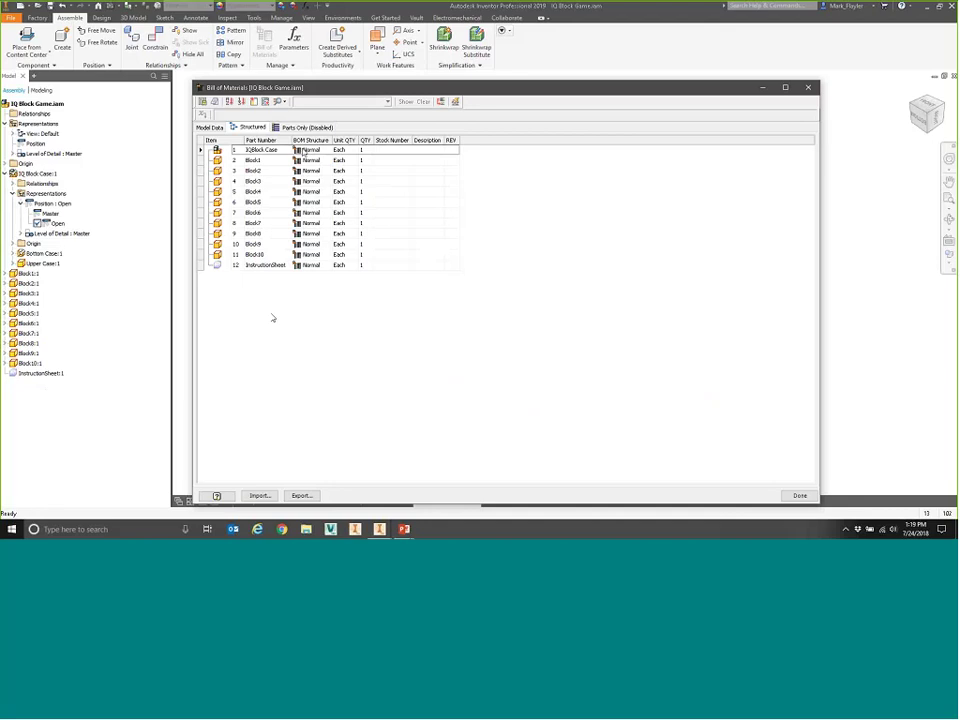
click(300, 127)
right_click(305, 127)
click(323, 142)
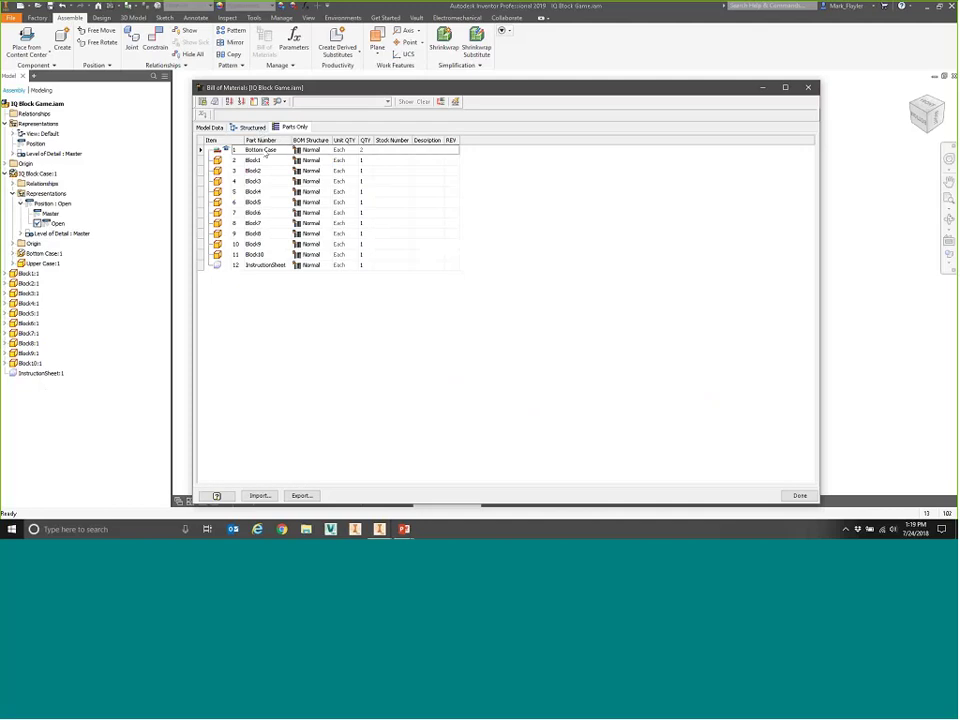
Step: Check the Bottom Case row and the model data, and close the bill of materials
click(263, 151)
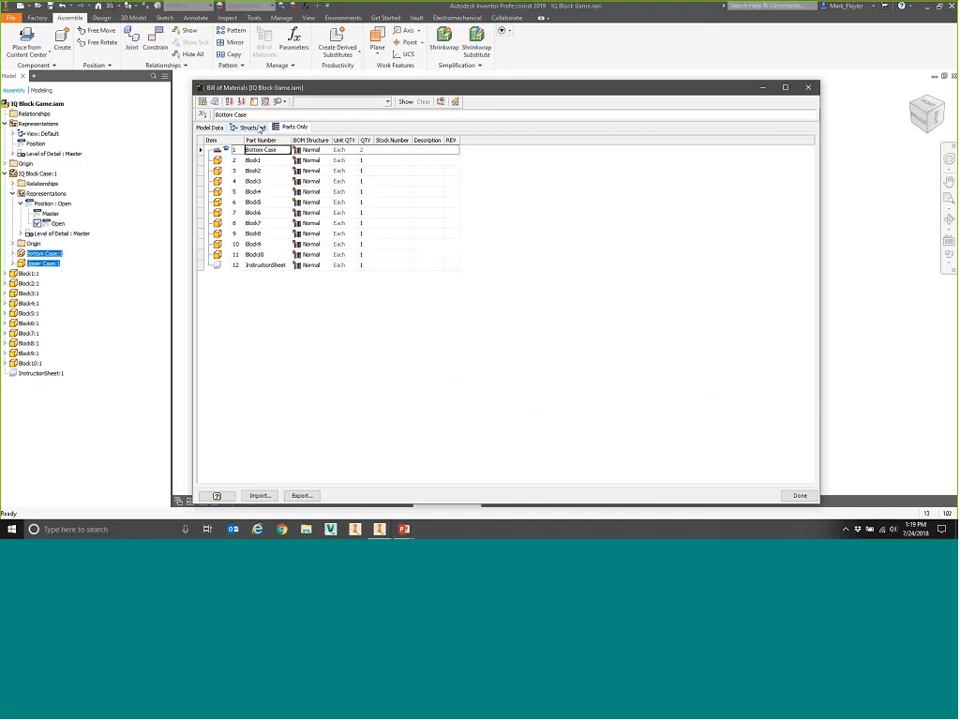
click(209, 127)
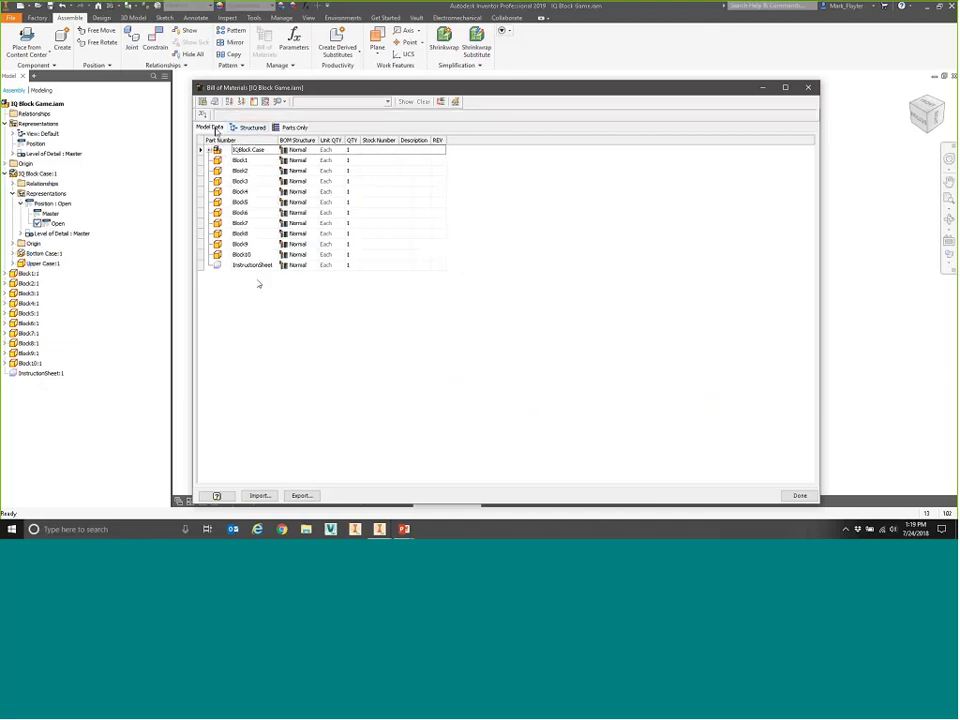
click(808, 87)
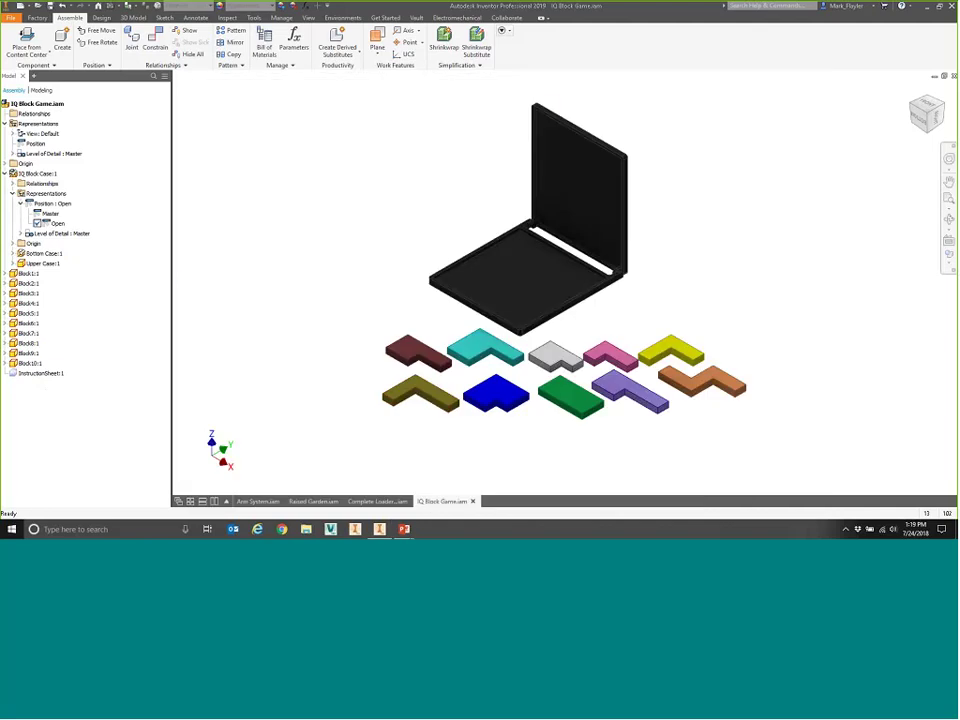
Step: Switch to the Arm System assembly at full size and open its bill of materials
click(190, 501)
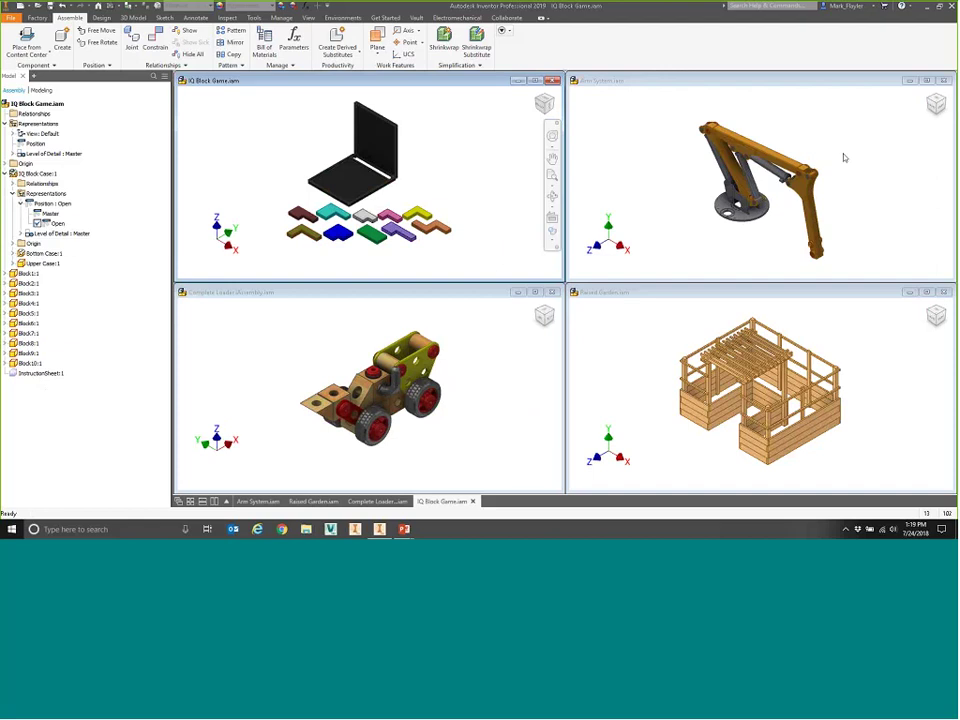
click(926, 80)
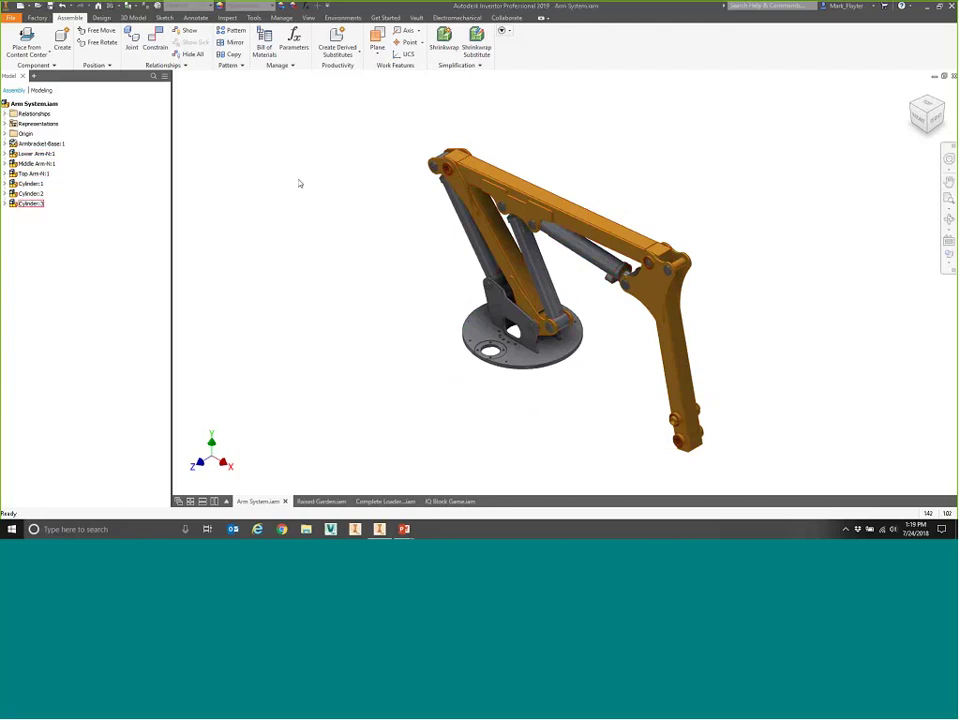
click(264, 47)
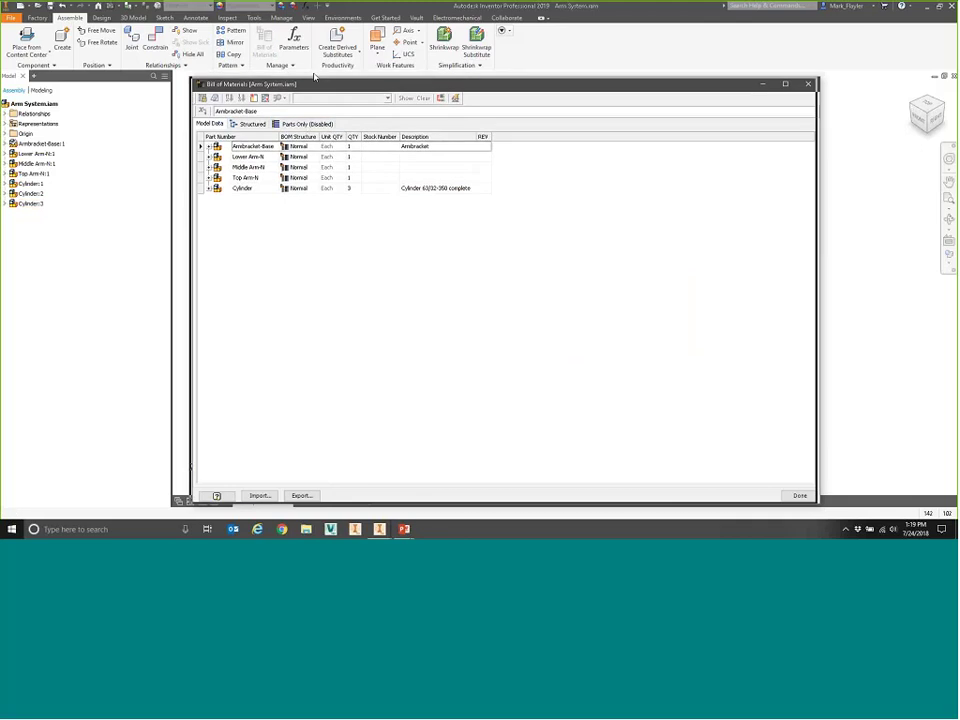
drag(288, 87, 243, 60)
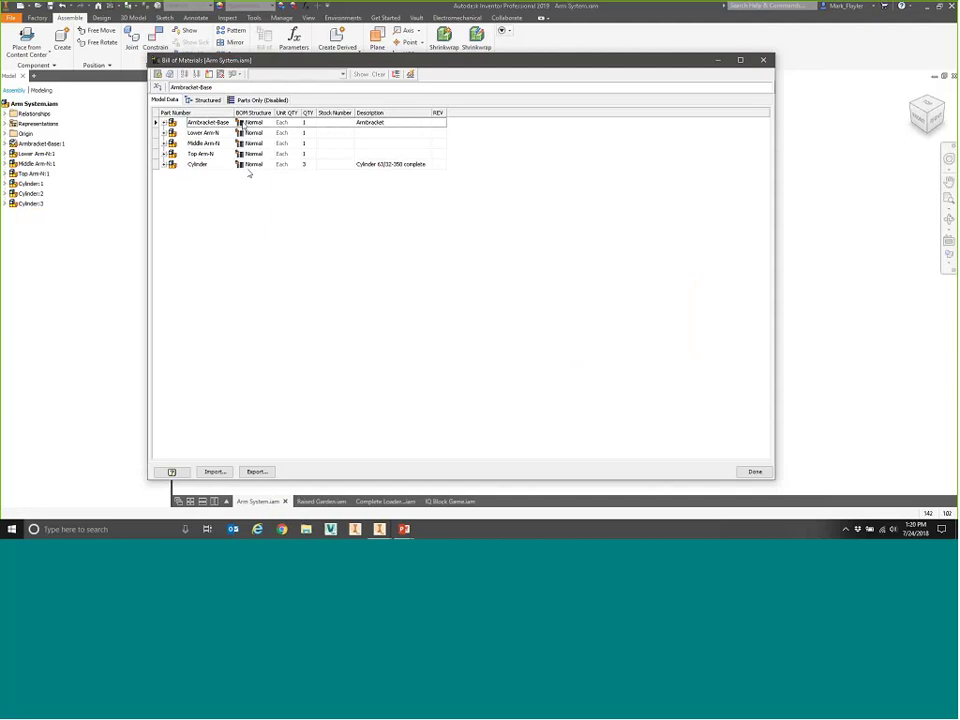
Step: Set the BOM structure of the Cylinder subassembly to Purchased
click(260, 167)
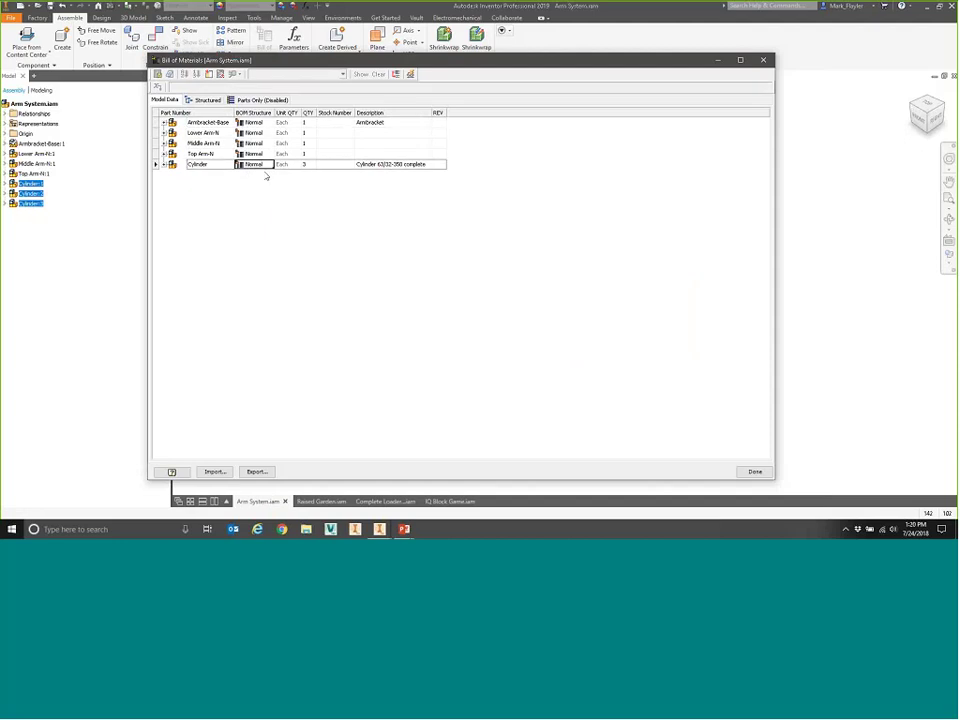
click(269, 164)
click(252, 193)
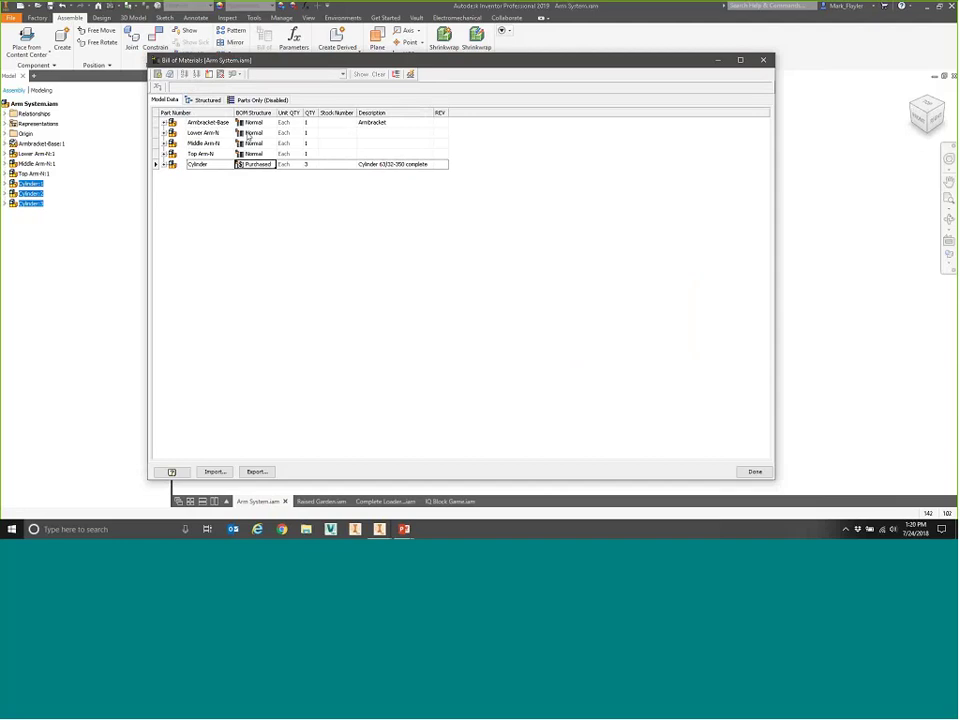
Step: Sort the model data by BOM structure in ascending order and check the Cylinder row in the Structured view
click(252, 112)
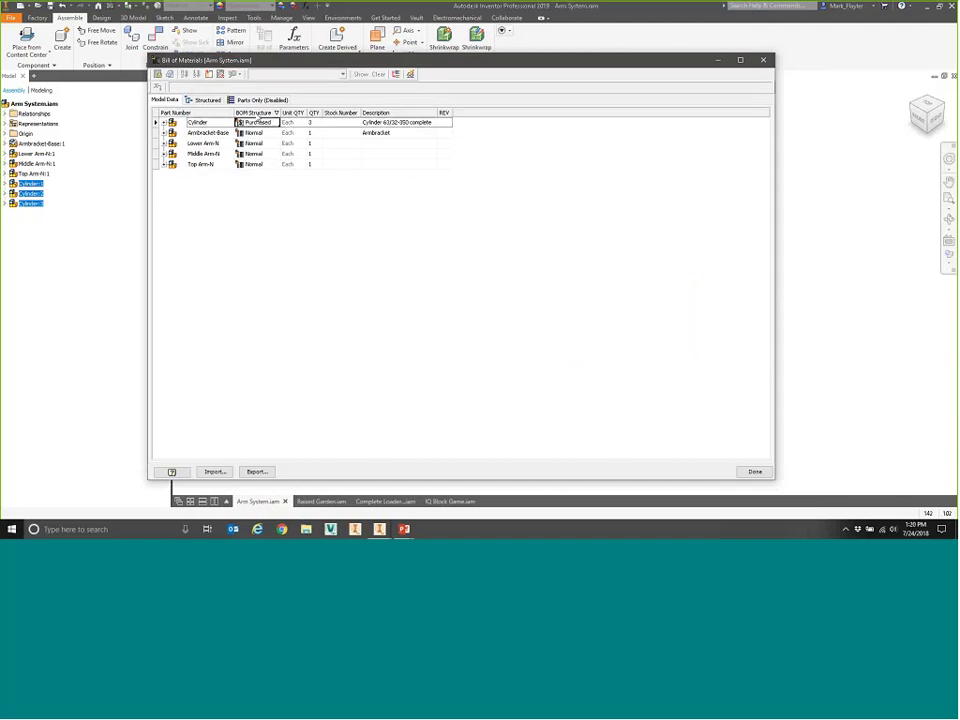
click(255, 113)
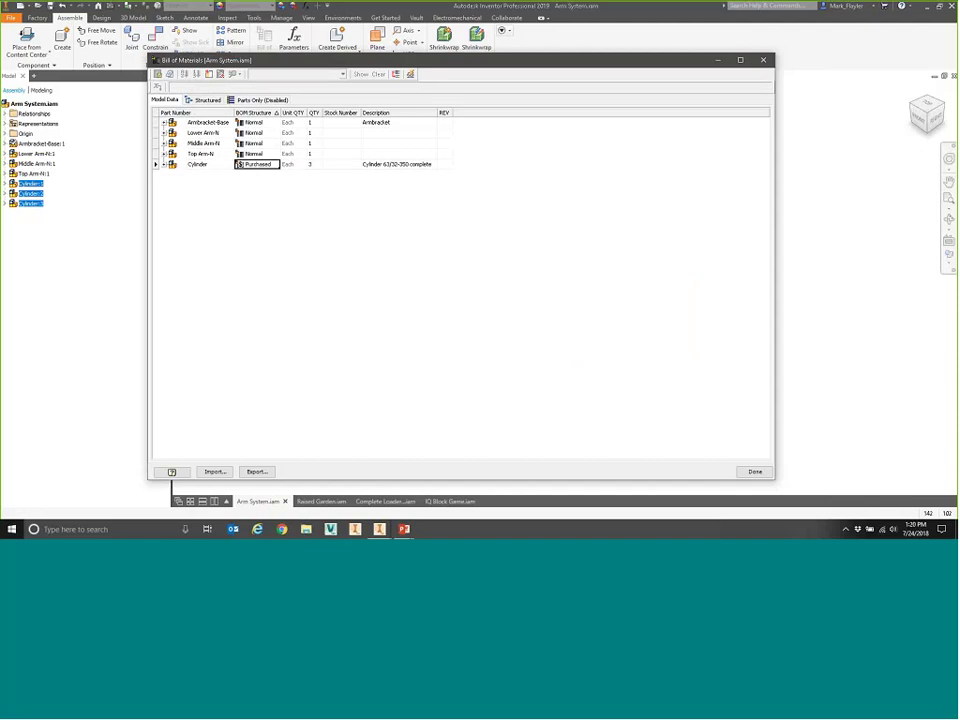
click(208, 100)
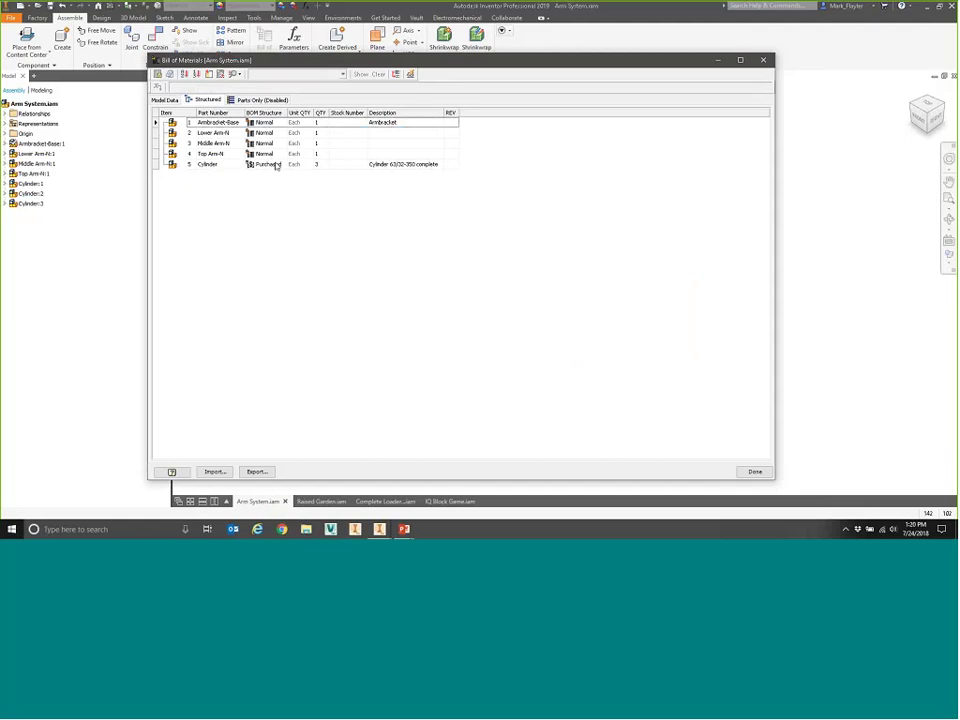
click(166, 100)
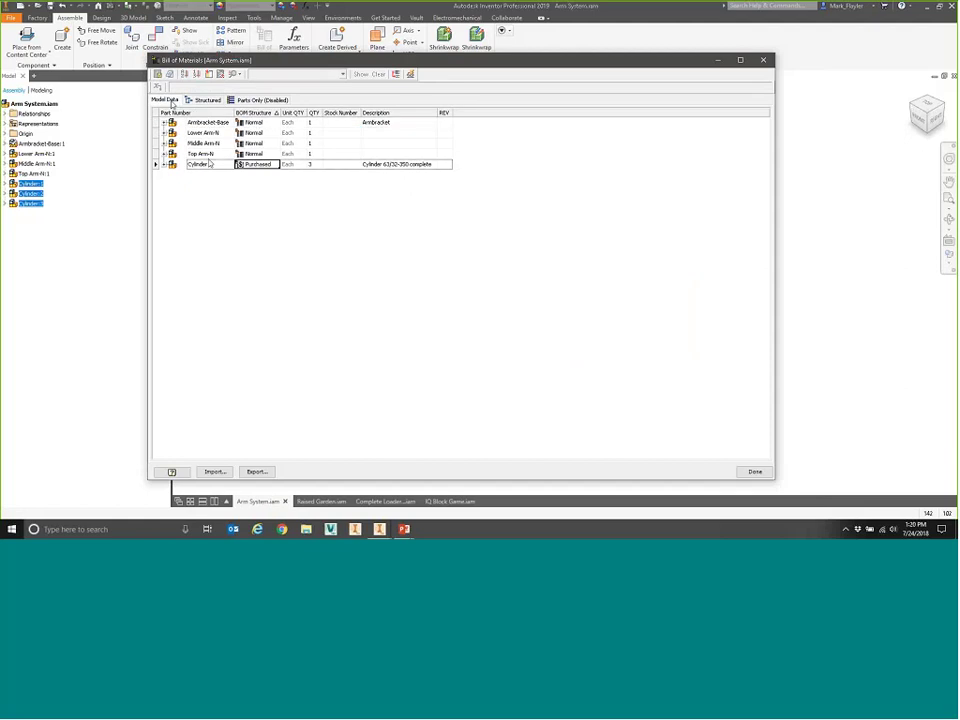
Step: Set the BOM structure of Lower Arm-N, Top Arm-N and Middle Arm-N to Phantom
click(212, 154)
click(222, 133)
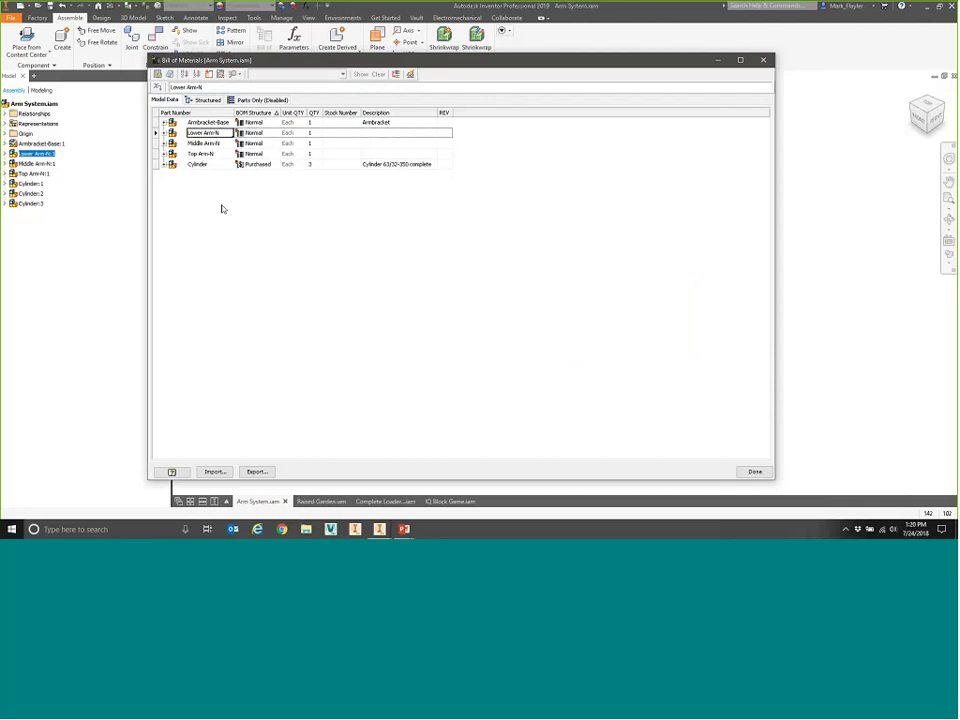
click(275, 133)
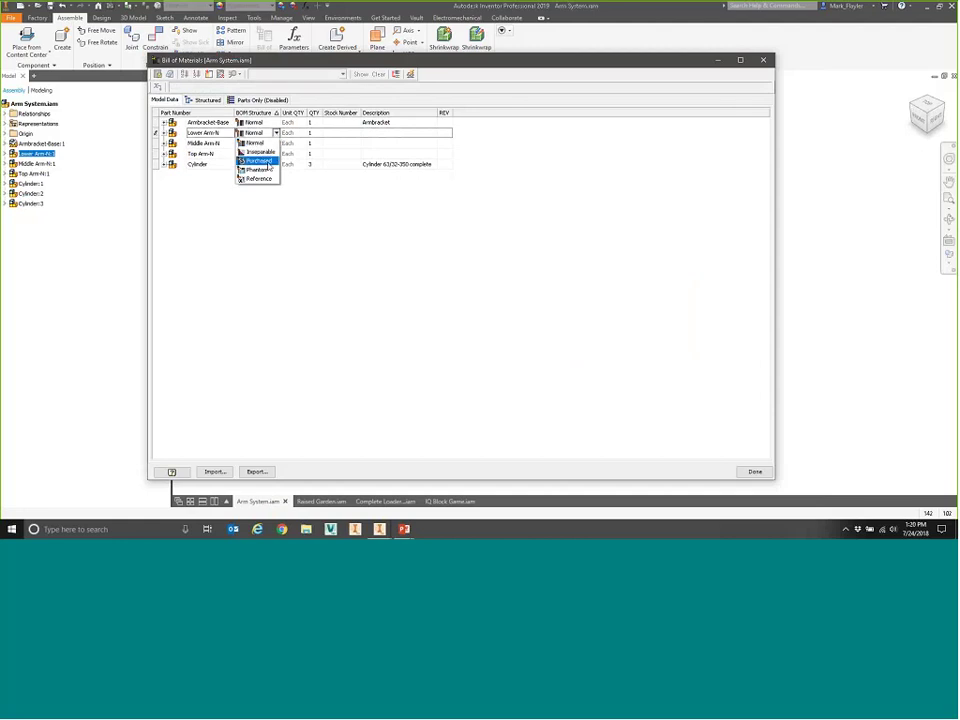
click(255, 169)
click(276, 145)
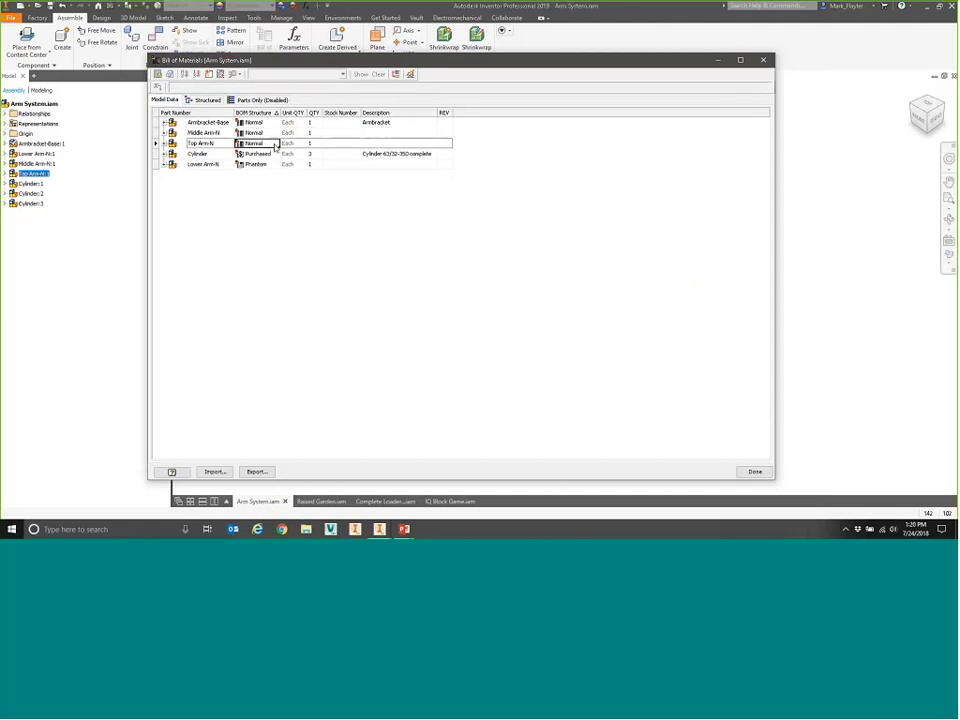
click(276, 144)
click(258, 179)
click(272, 133)
click(276, 133)
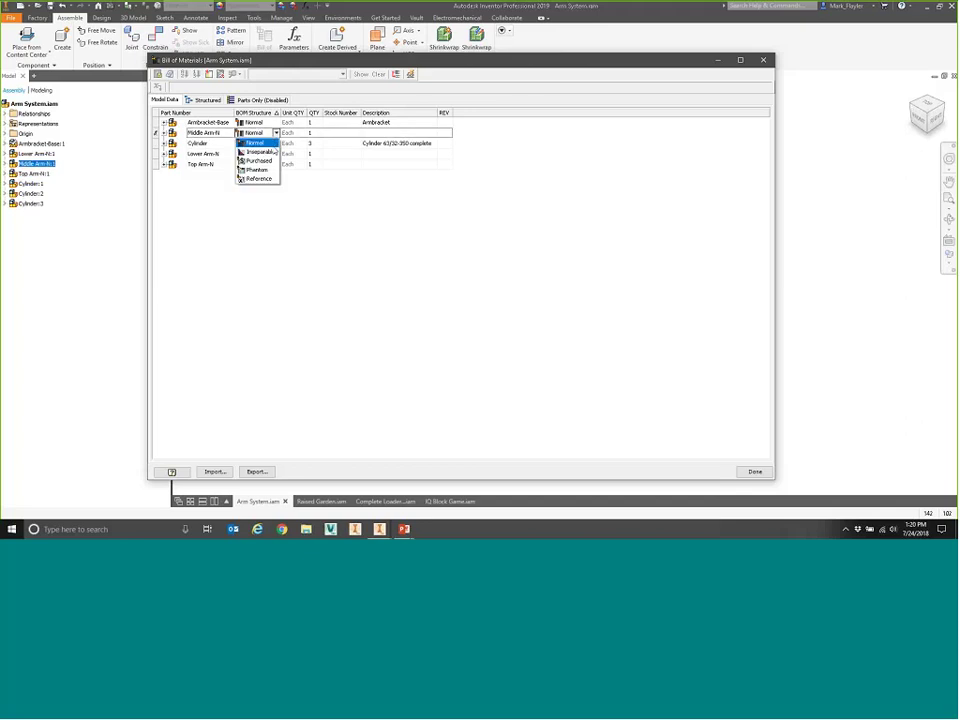
click(258, 169)
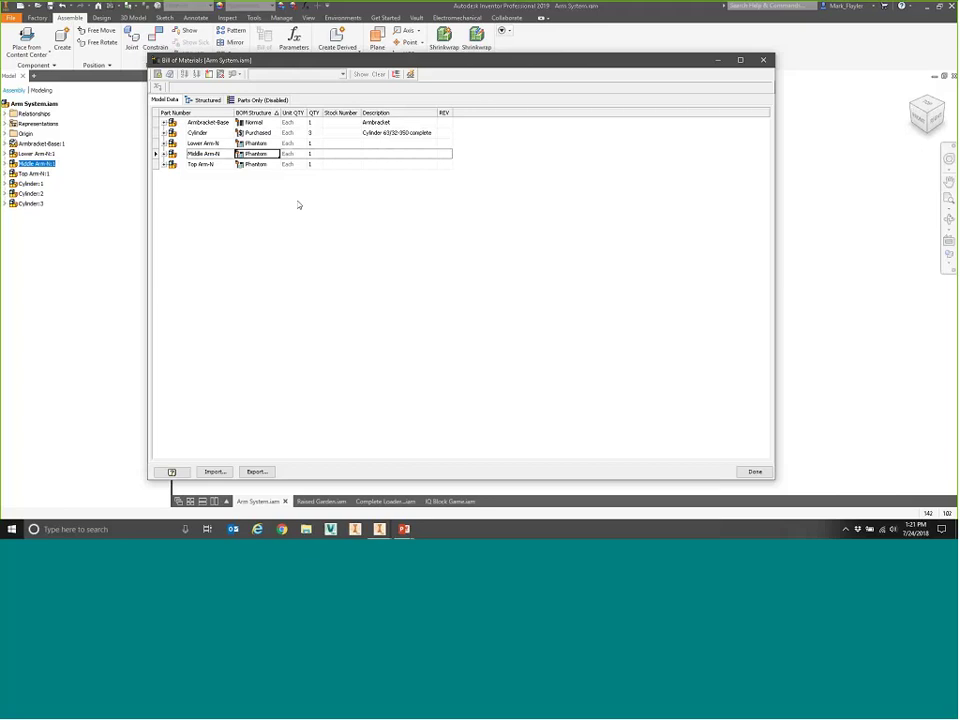
Step: Compare the structured list with the child components of Middle Arm-N and Lower Arm-N in the model data
click(207, 100)
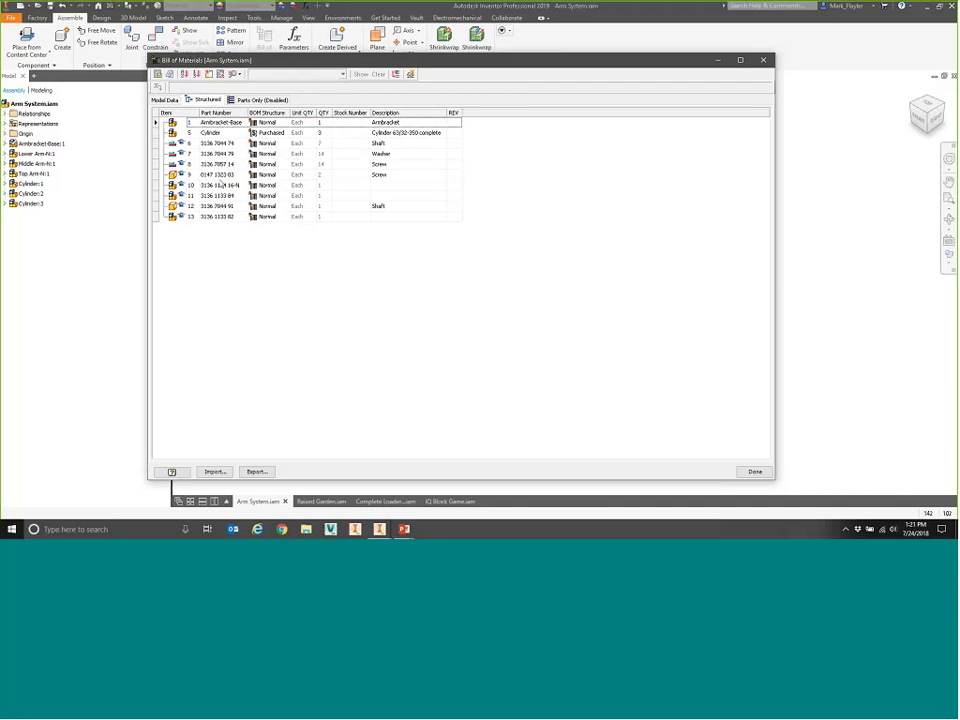
click(166, 100)
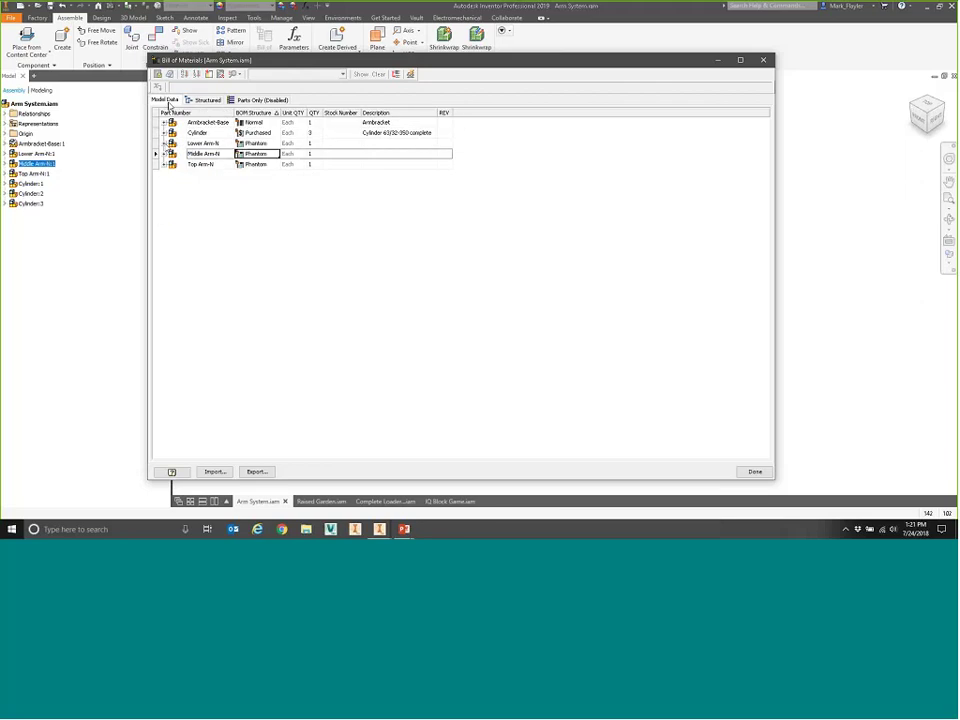
click(164, 153)
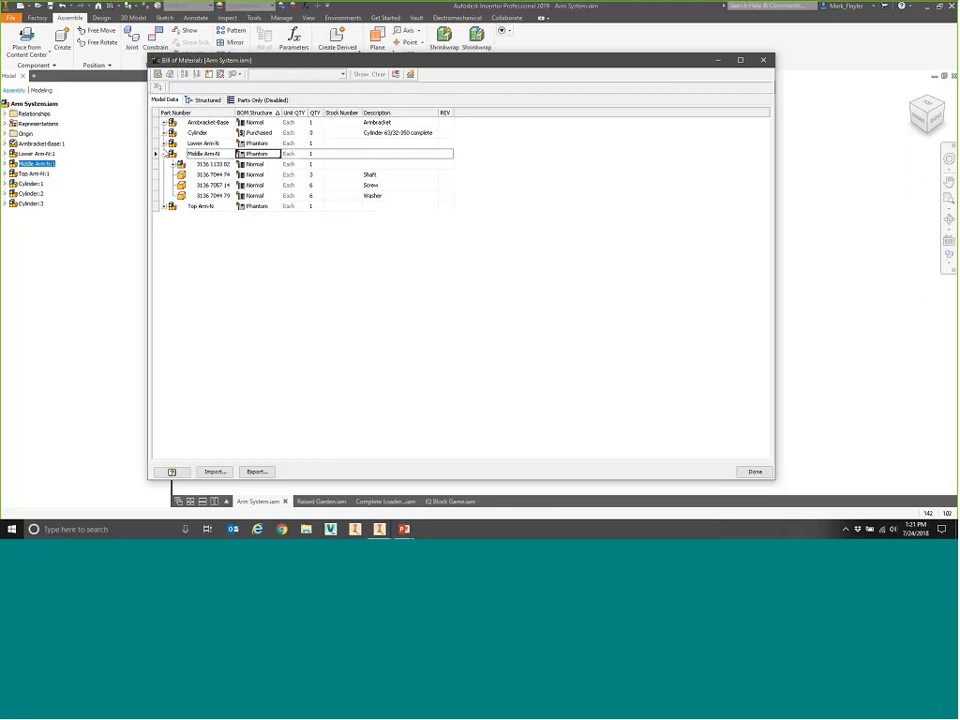
click(164, 143)
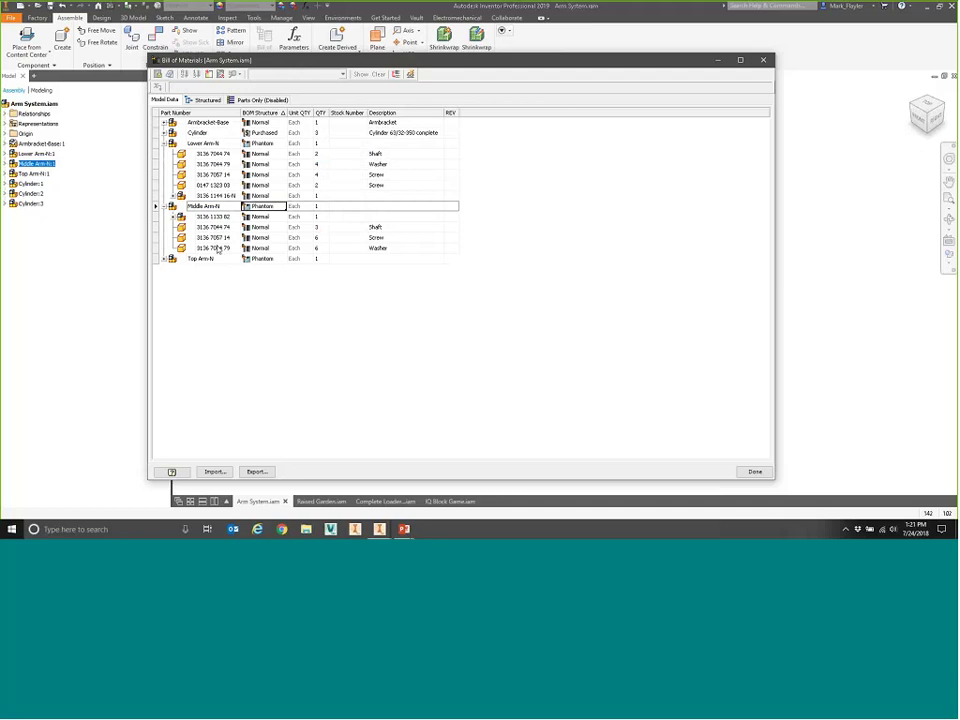
Step: Renumber all rows of the structured list starting at 1 with an increment of 1
click(206, 100)
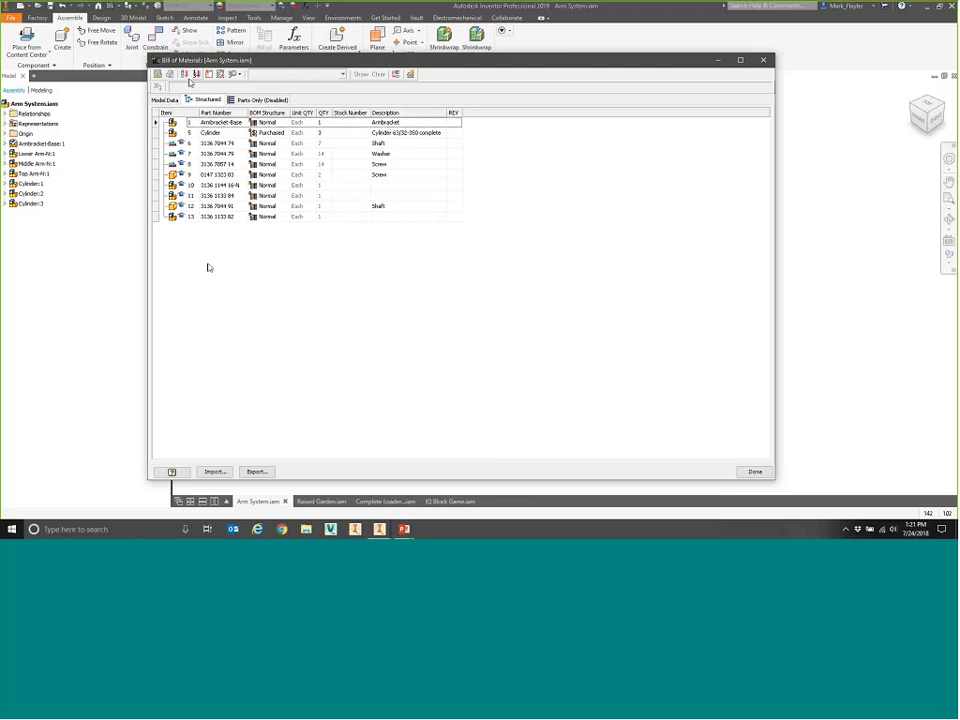
click(196, 74)
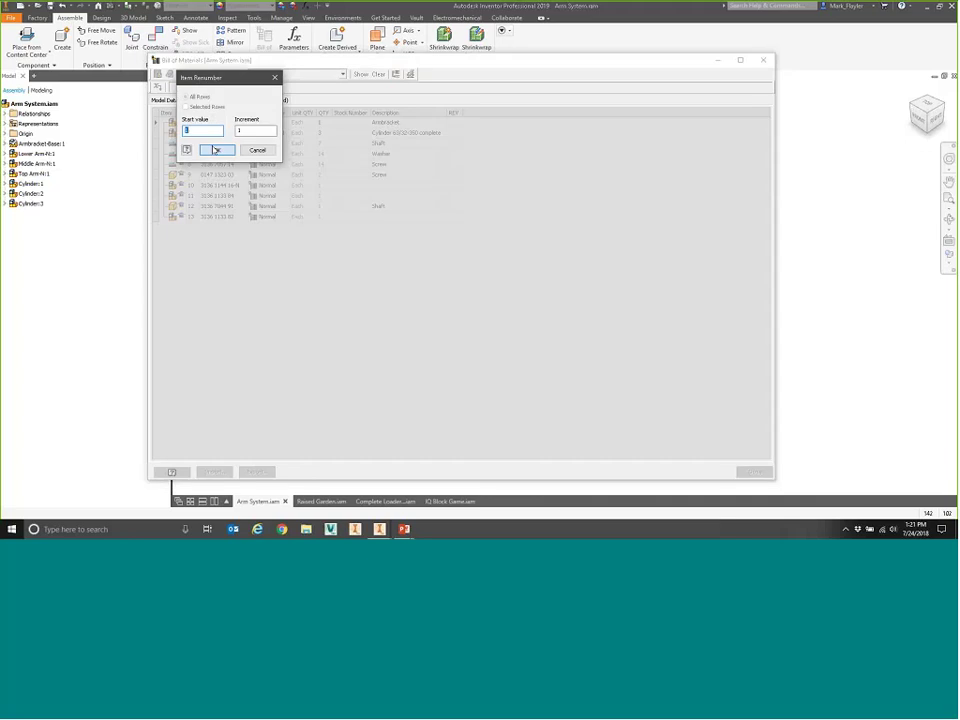
click(215, 150)
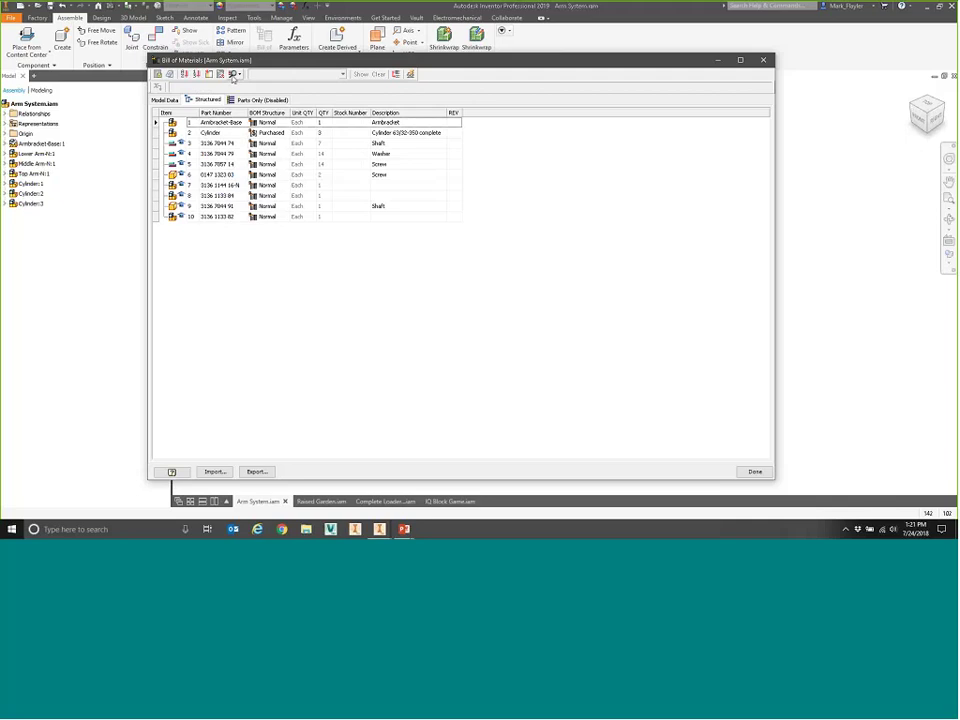
Step: Set the structured BOM view properties to All Levels with a hyphen as the item number delimiter
click(236, 75)
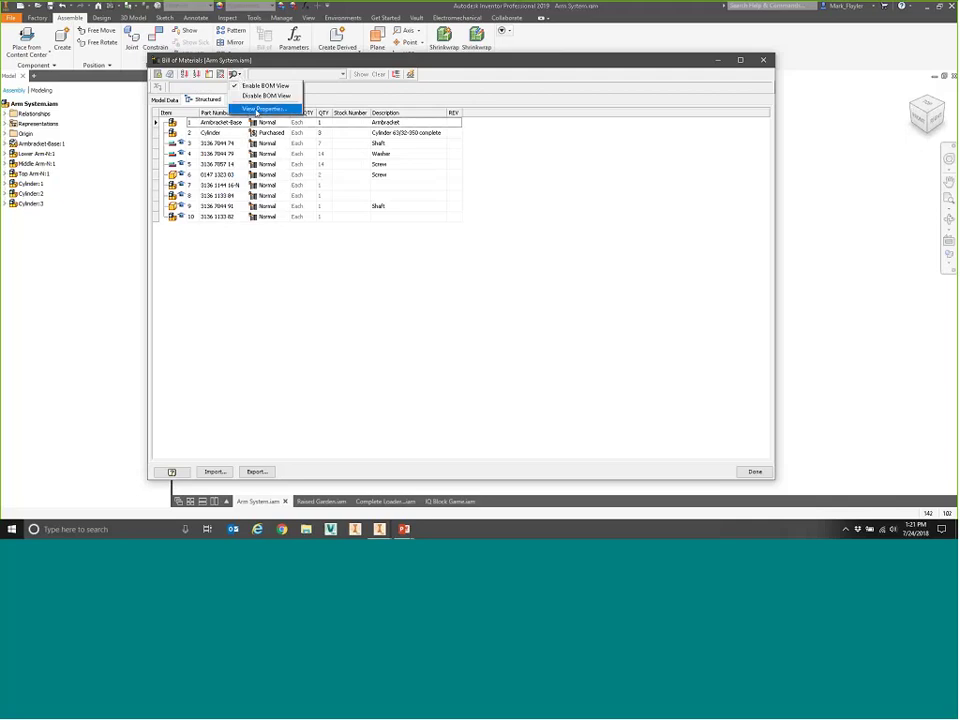
click(257, 110)
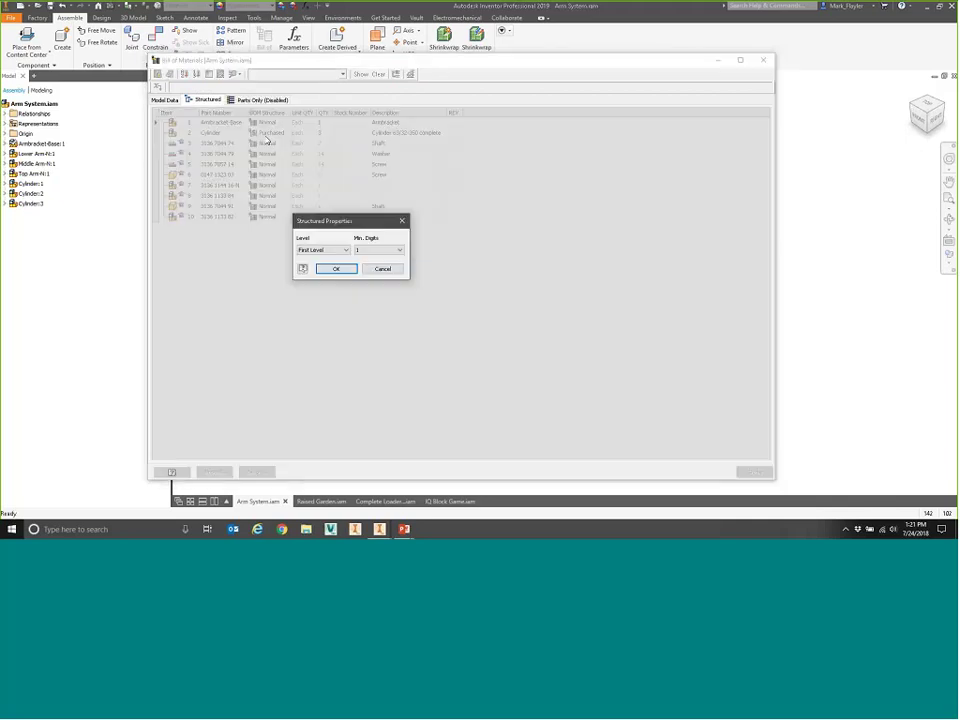
click(346, 250)
click(322, 264)
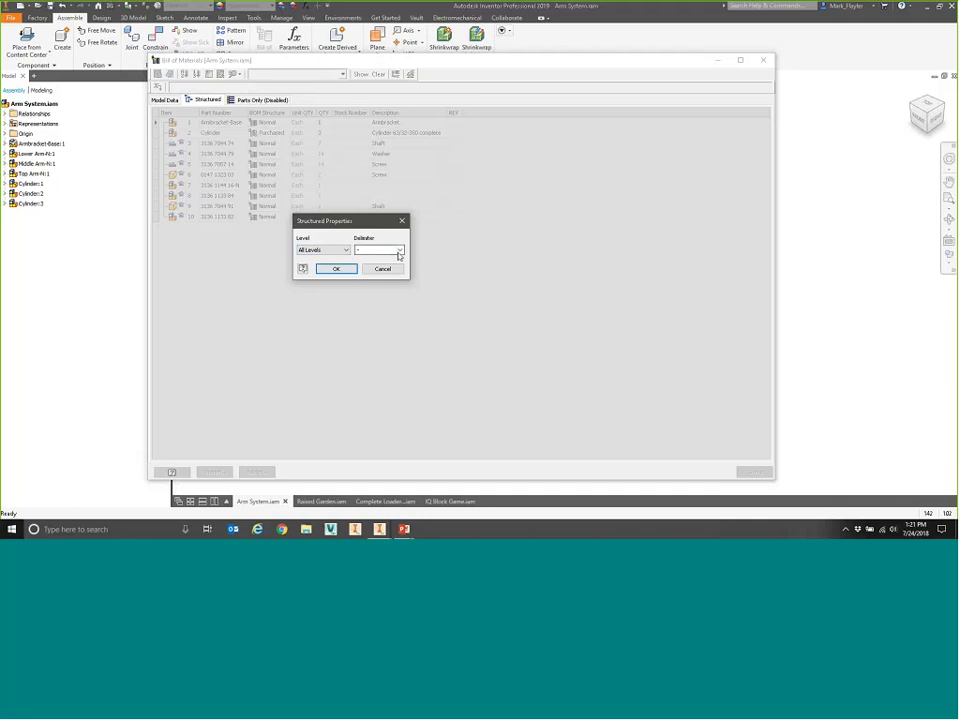
click(399, 250)
click(368, 285)
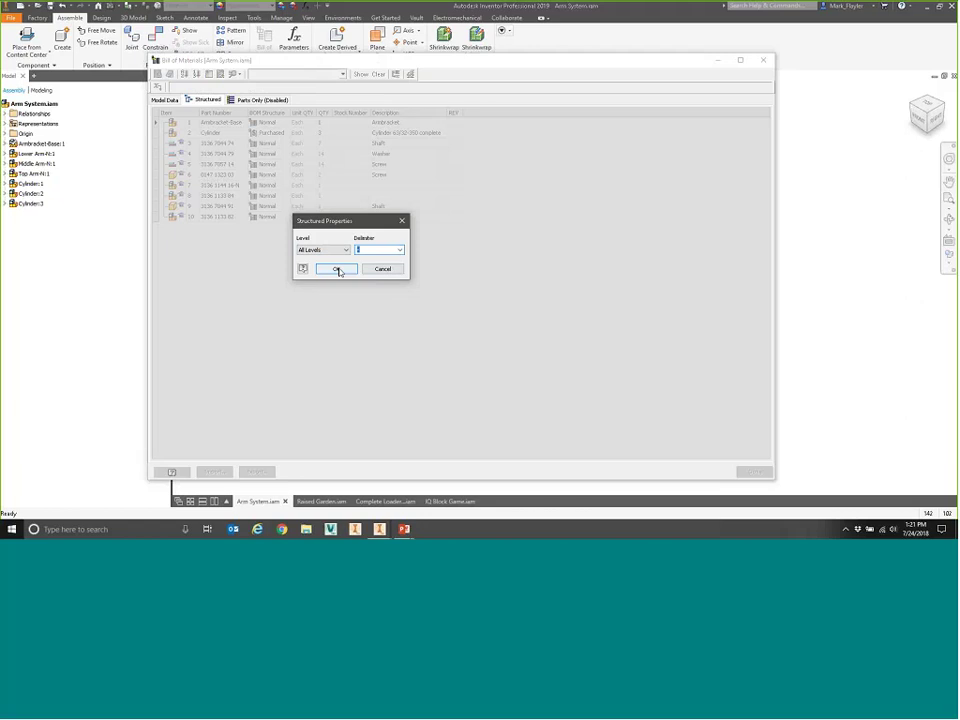
click(337, 269)
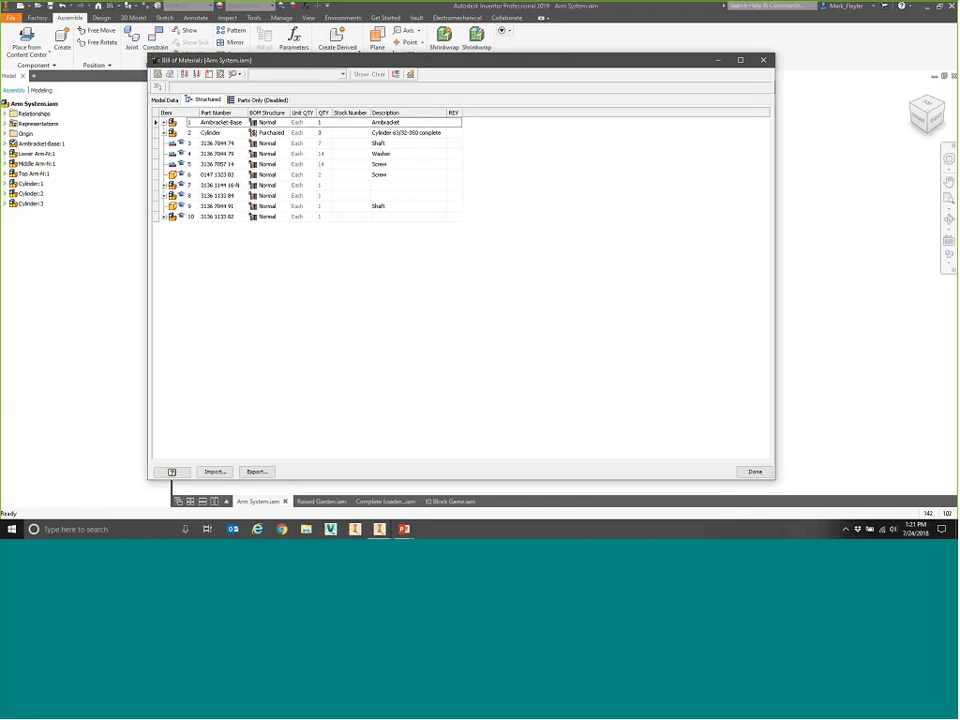
click(164, 185)
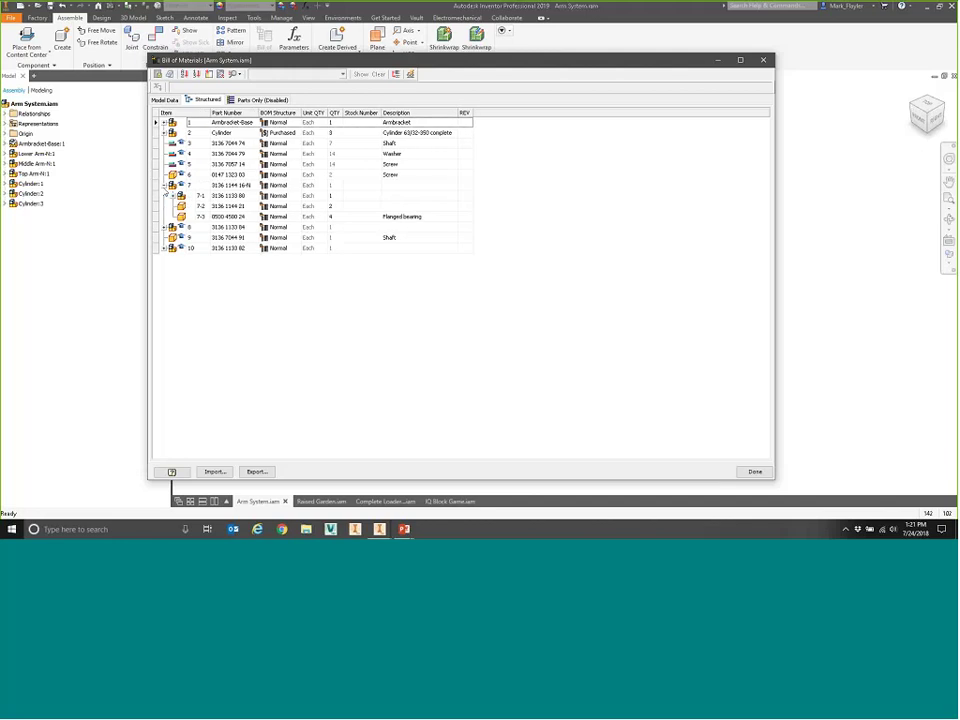
click(175, 195)
click(164, 258)
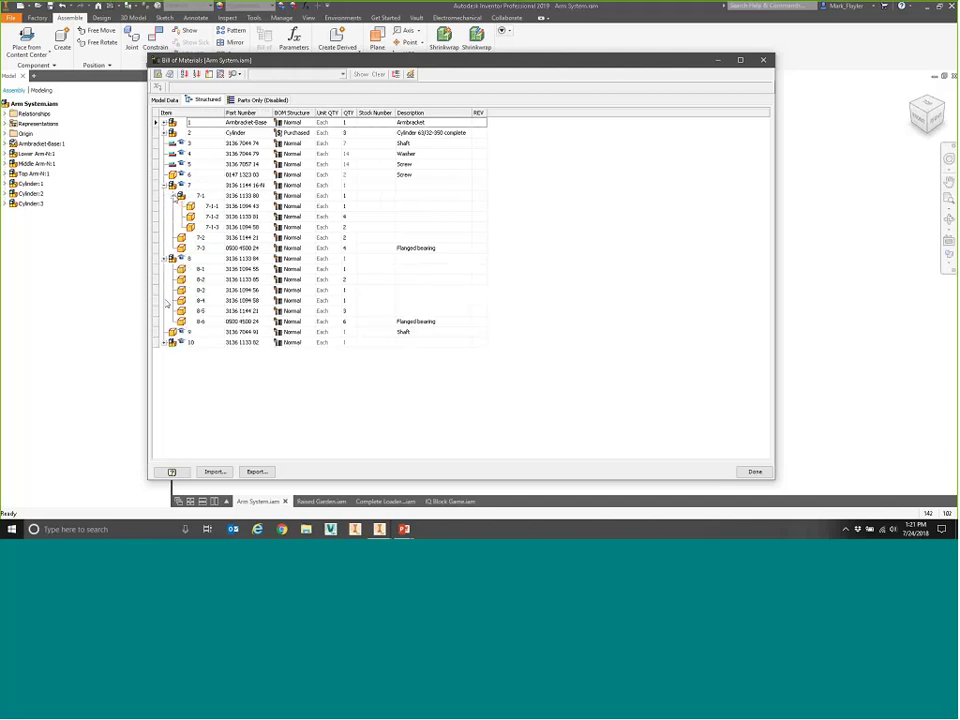
click(164, 342)
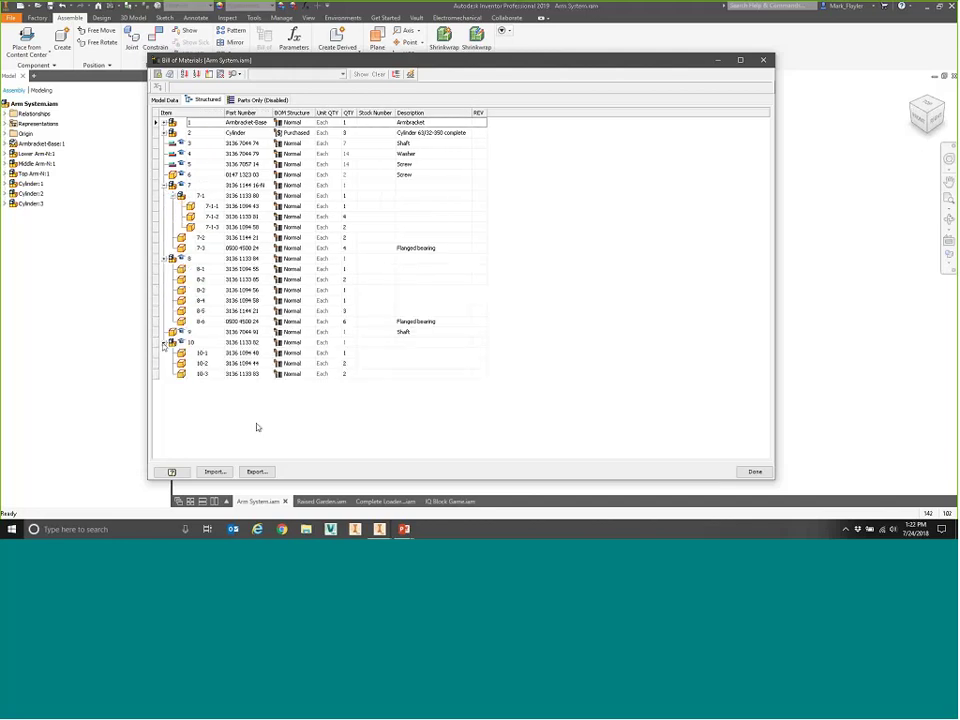
click(164, 132)
click(164, 132)
click(164, 185)
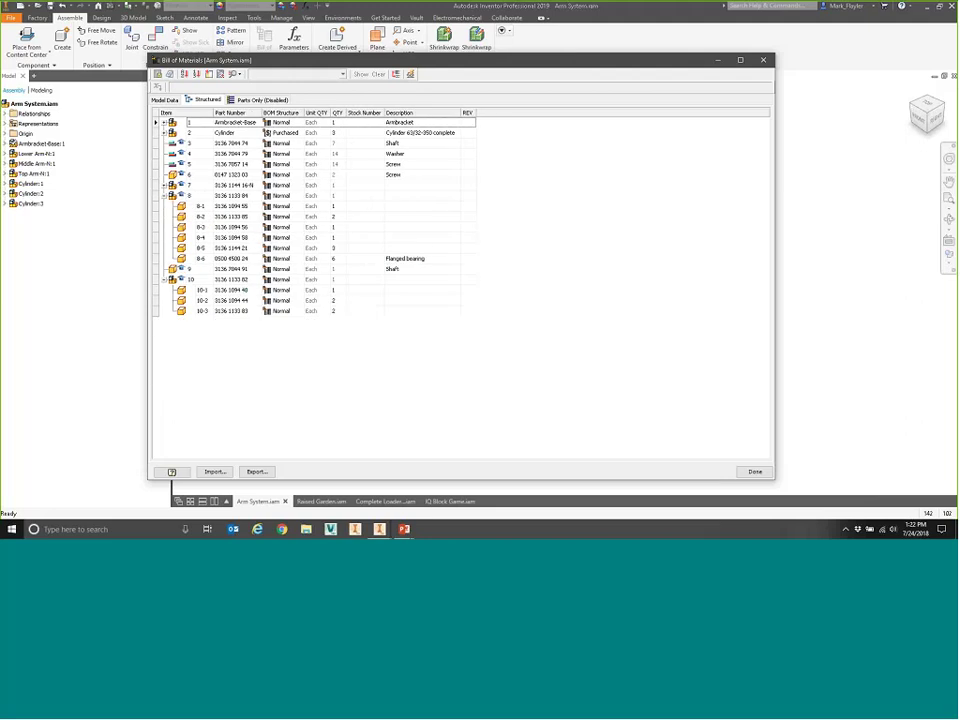
click(164, 195)
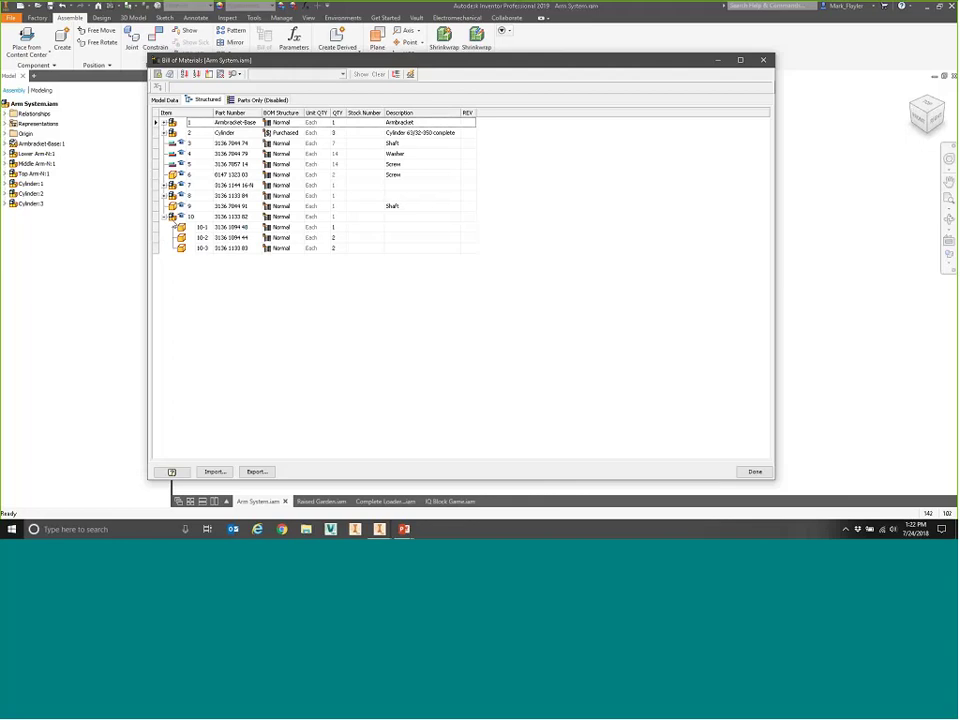
click(164, 132)
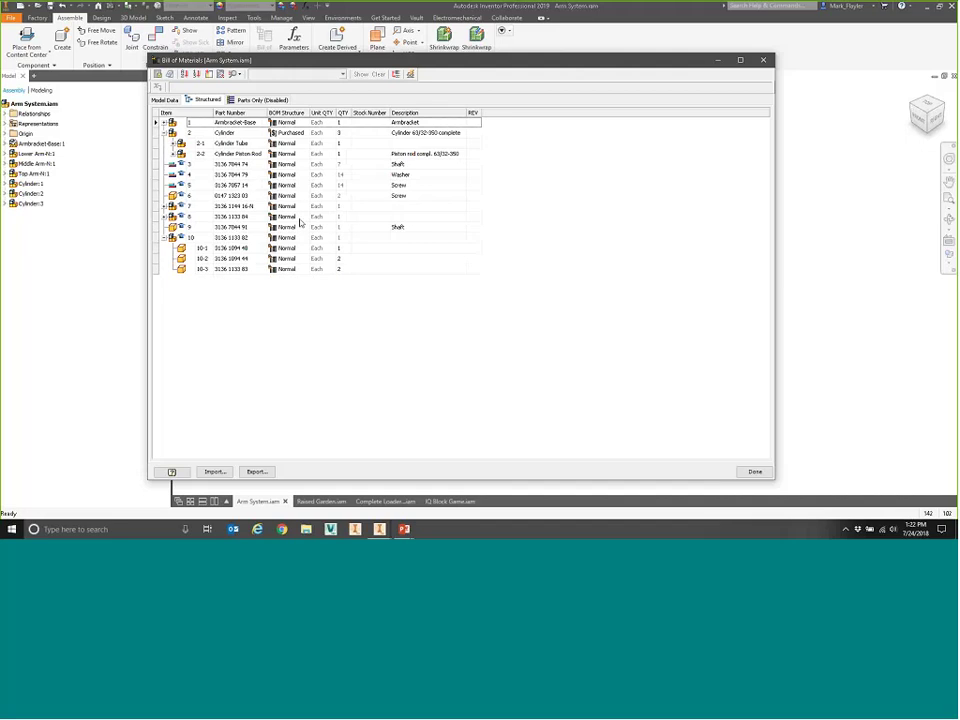
Step: Set the BOM structure of Lower Arm-N to Normal and renumber the structured rows from 1 in increments of 1
click(166, 100)
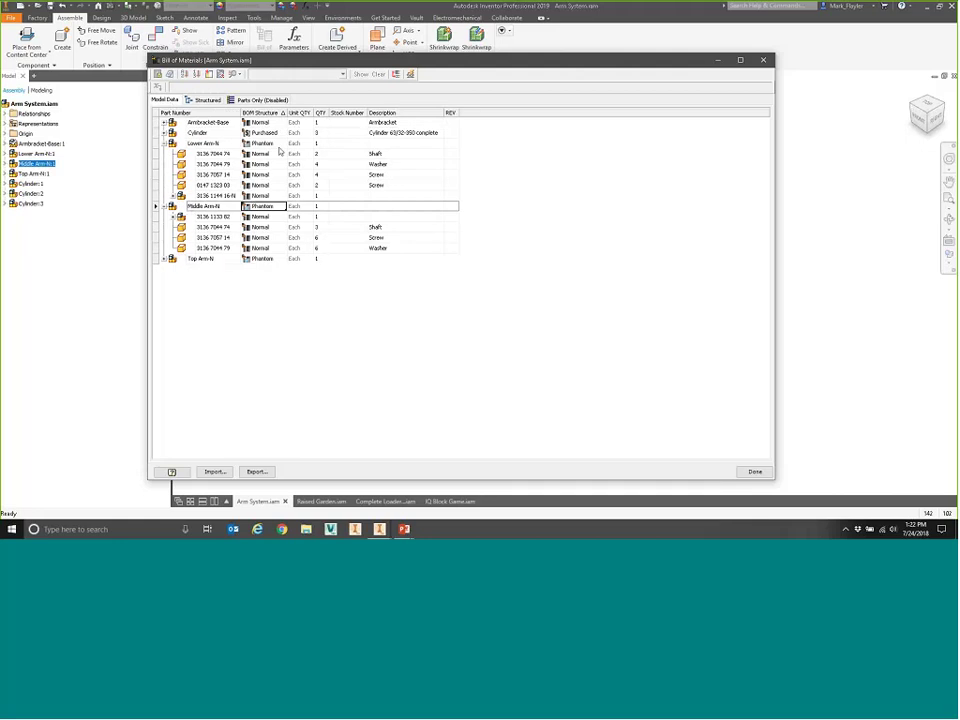
click(280, 143)
click(283, 143)
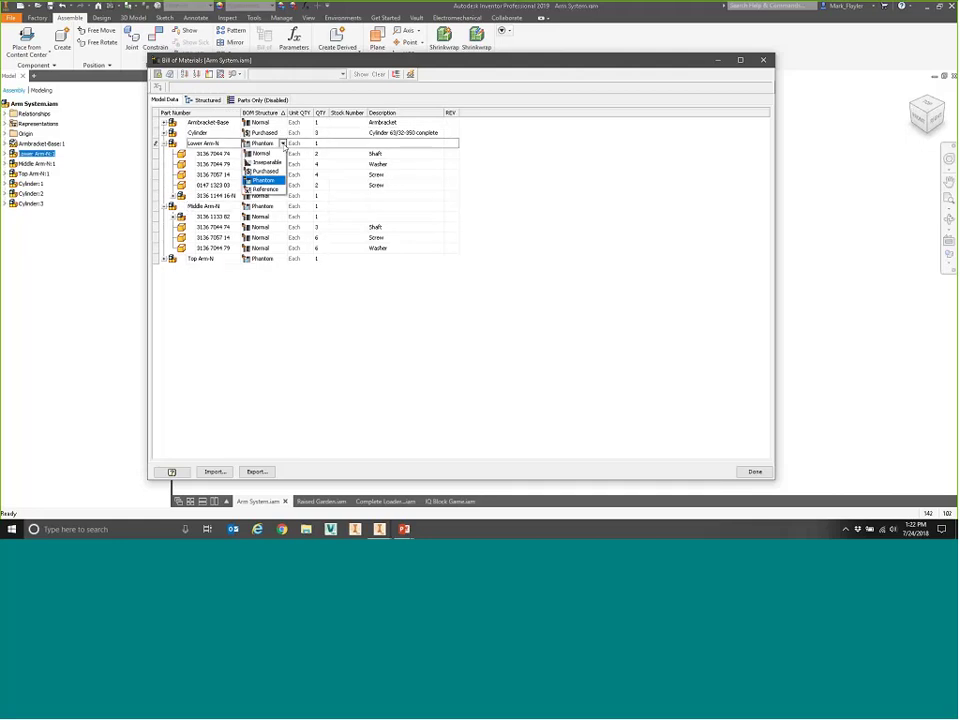
click(266, 153)
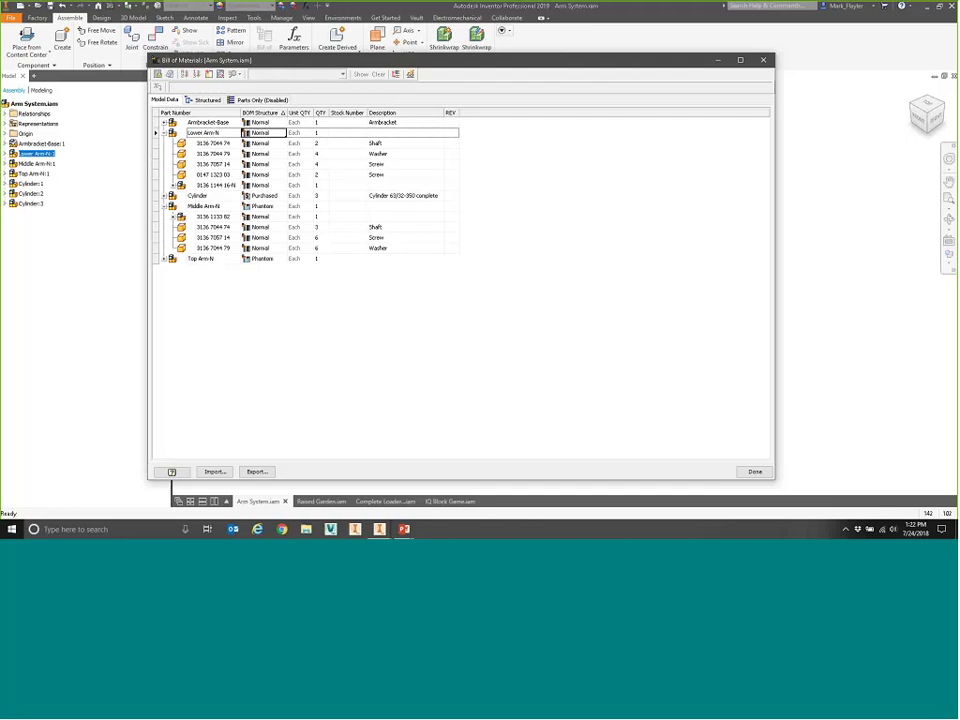
click(205, 100)
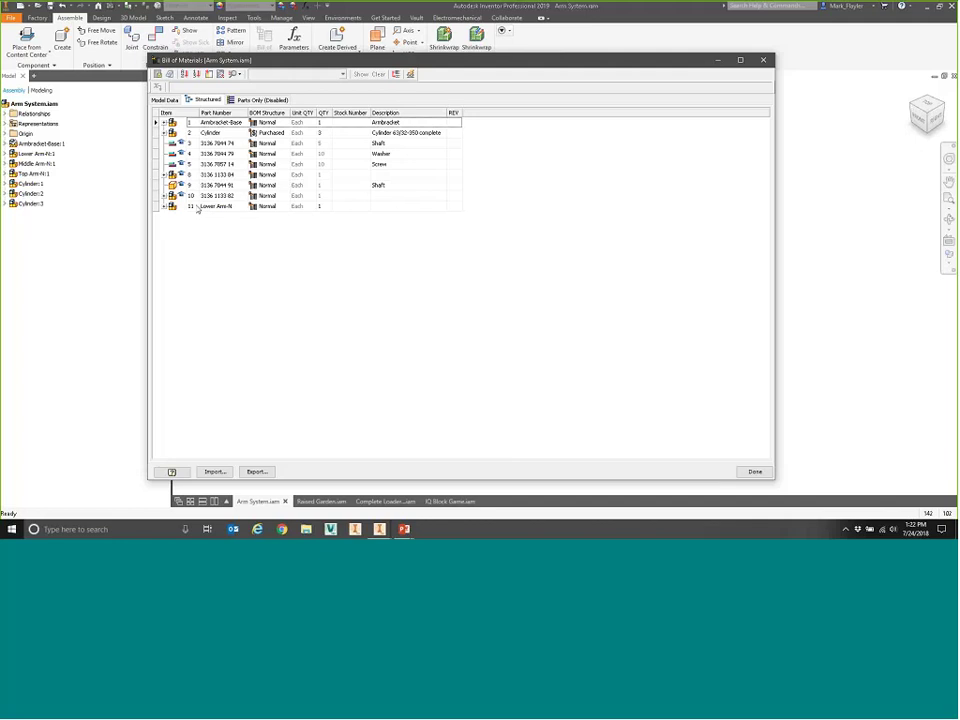
click(196, 74)
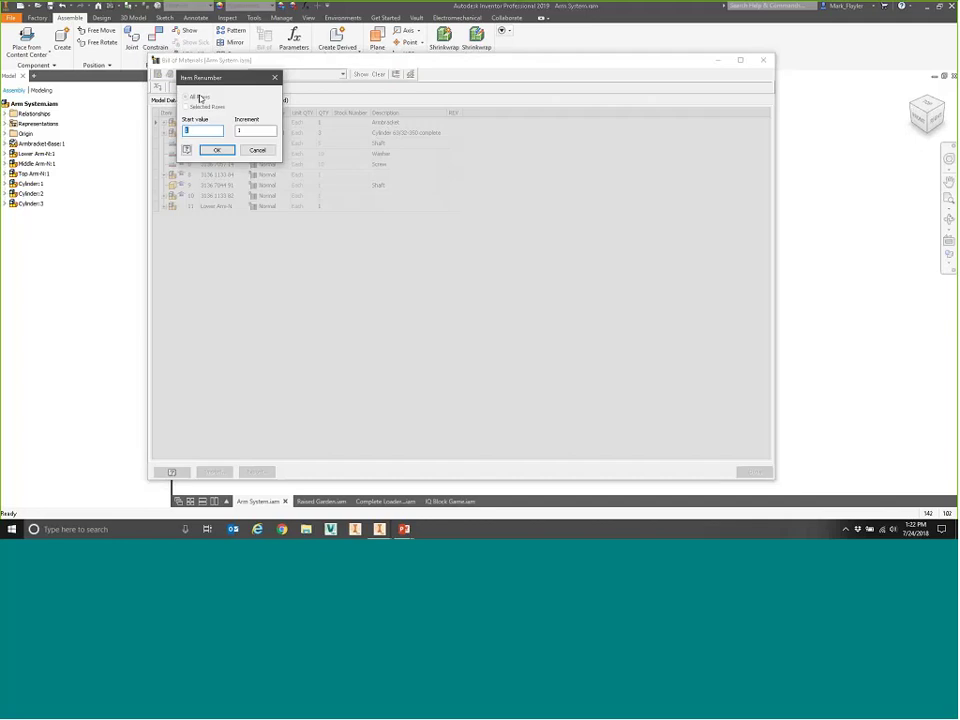
click(218, 150)
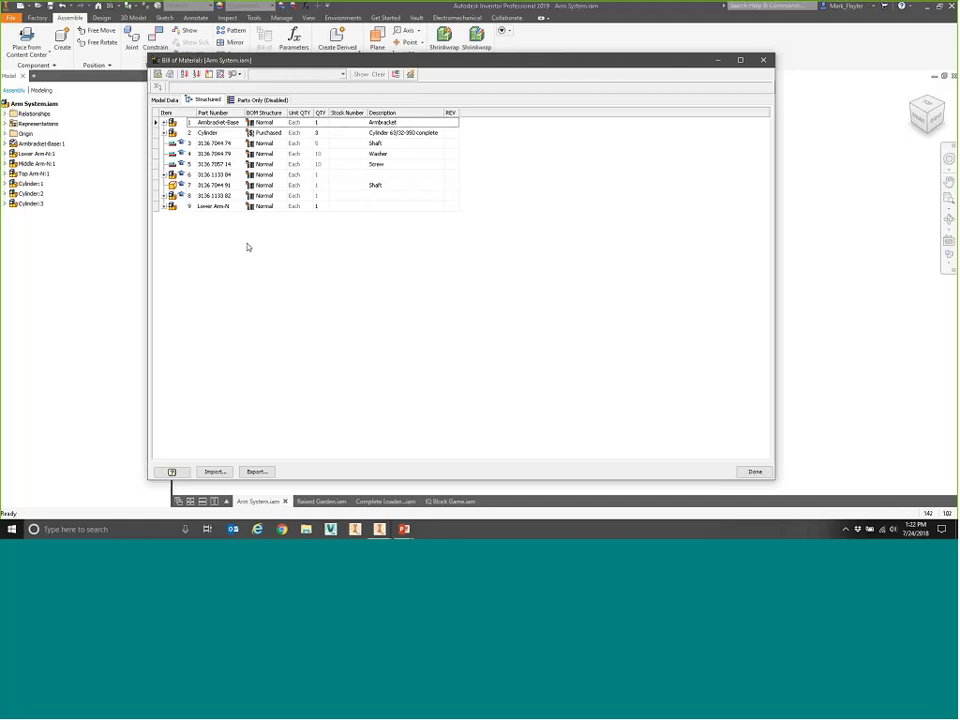
Step: Lock the item number of the Lower Arm-N row in the structured list
key(Down)
key(Down)
key(Down)
key(Down)
key(Down)
key(Down)
key(Down)
key(Down)
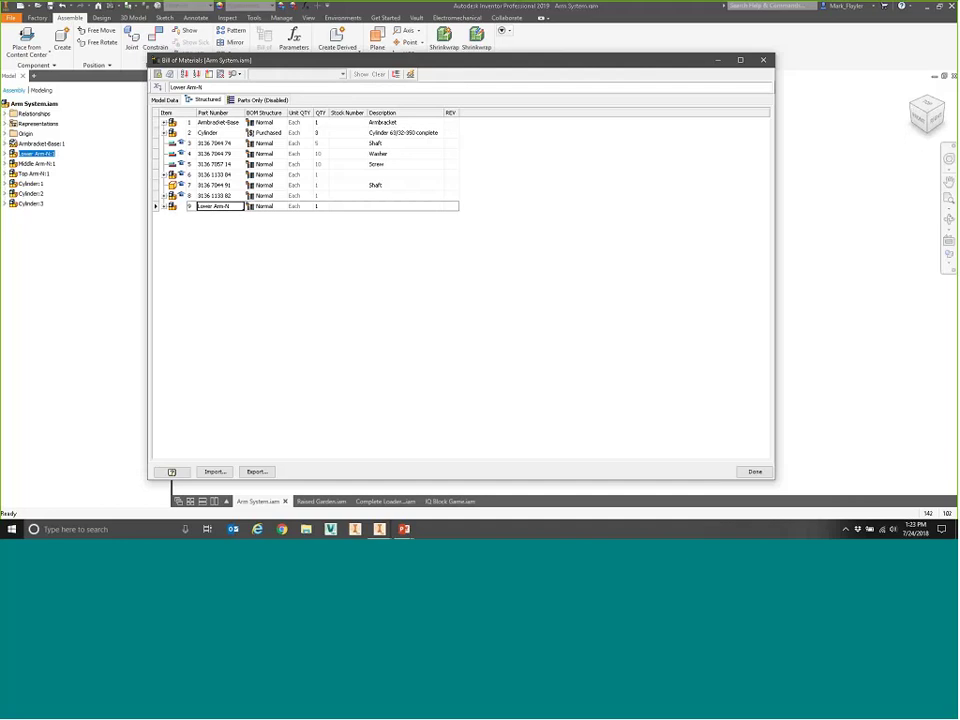
right_click(190, 207)
click(250, 244)
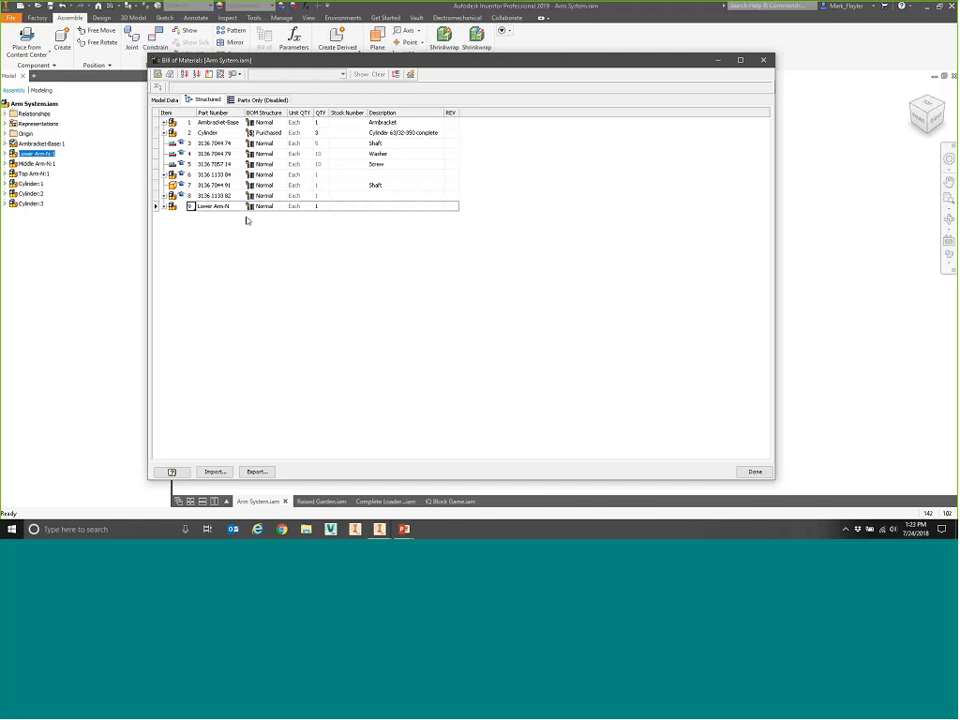
Step: Set the BOM structure of Armbracket-Base to Phantom in the model data
click(165, 100)
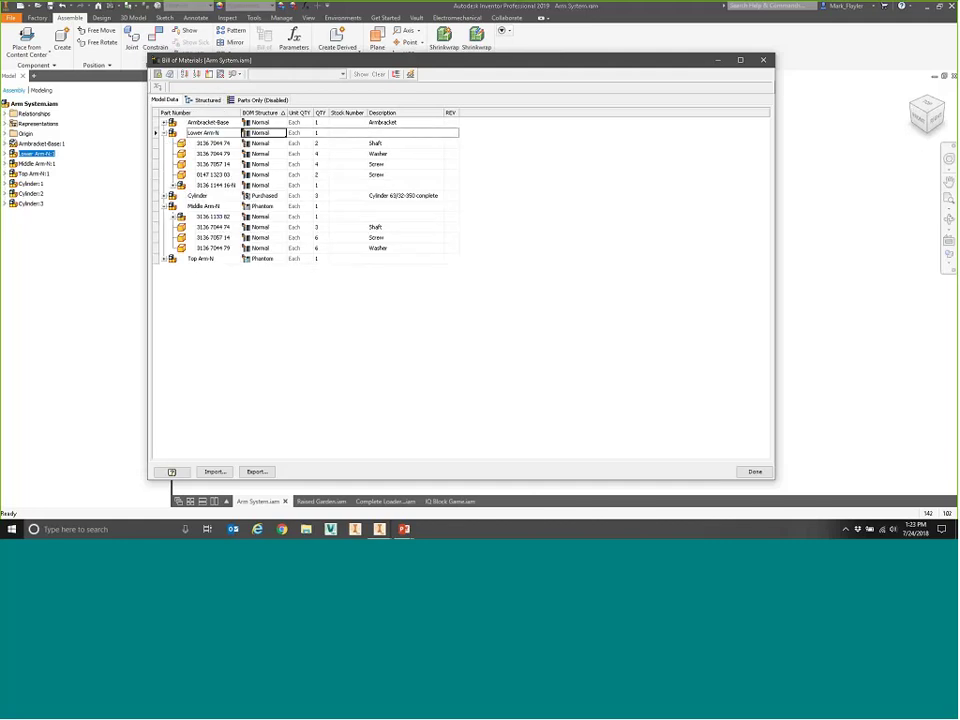
click(274, 122)
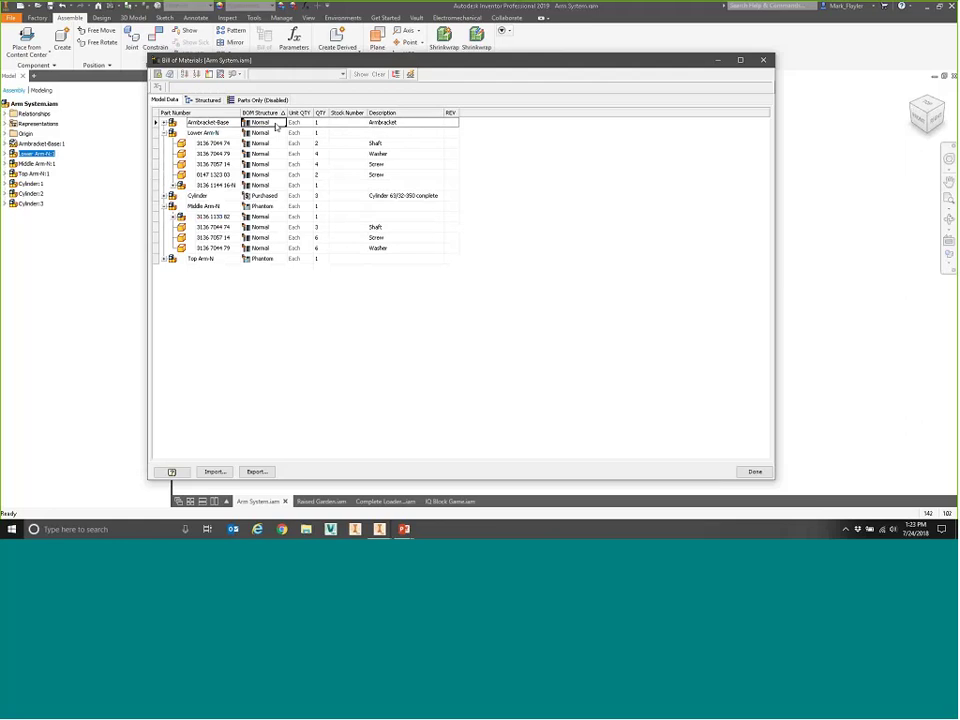
click(283, 122)
click(264, 159)
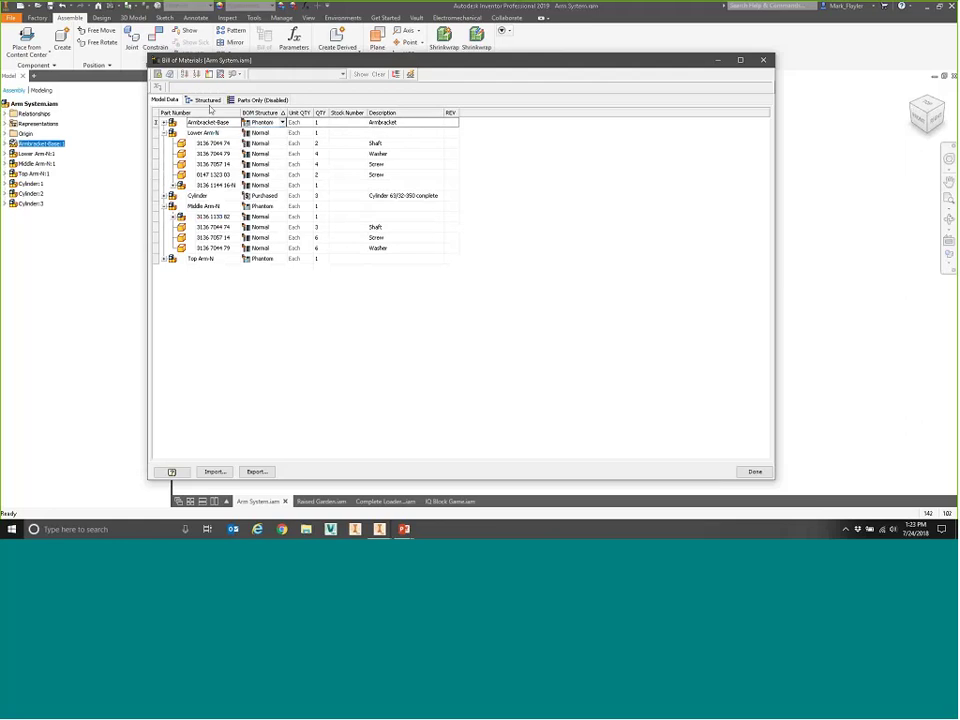
click(207, 101)
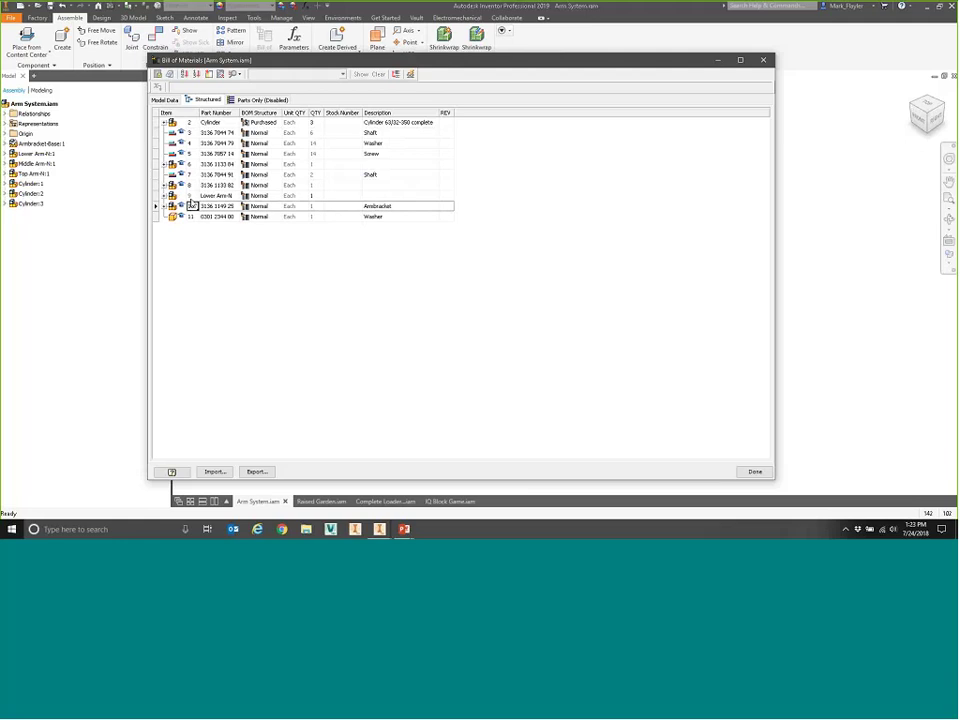
drag(190, 216, 167, 186)
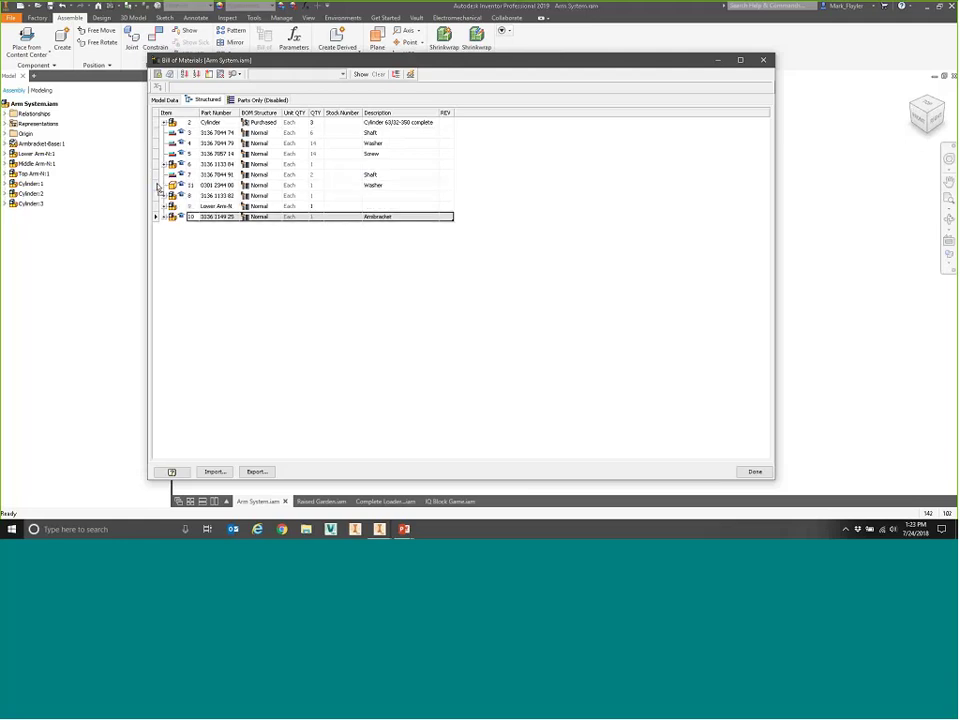
click(173, 75)
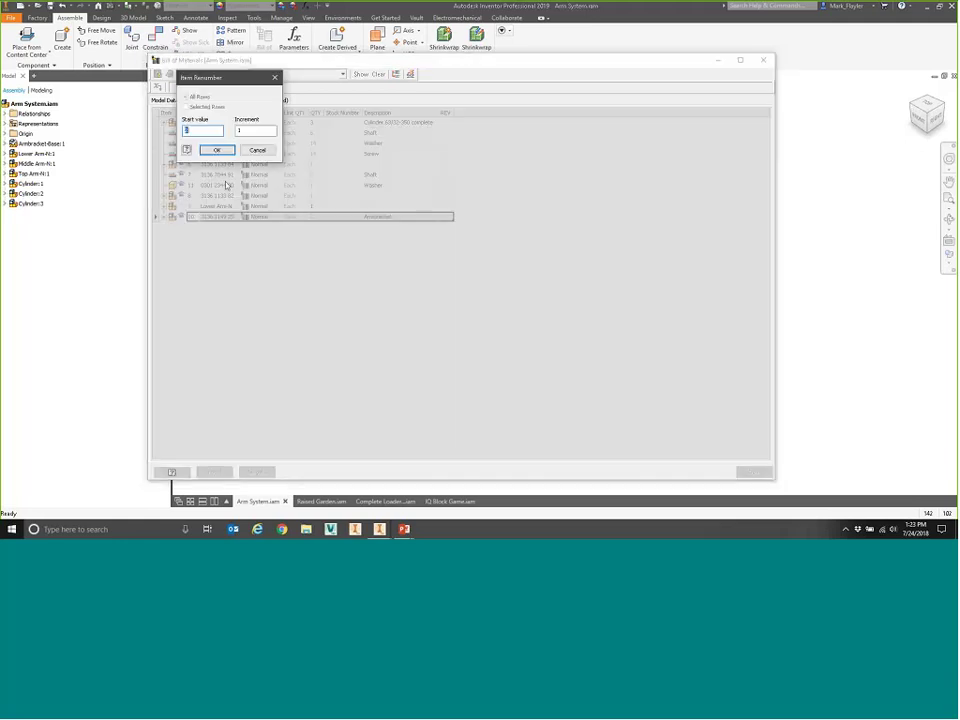
text(2)
click(226, 150)
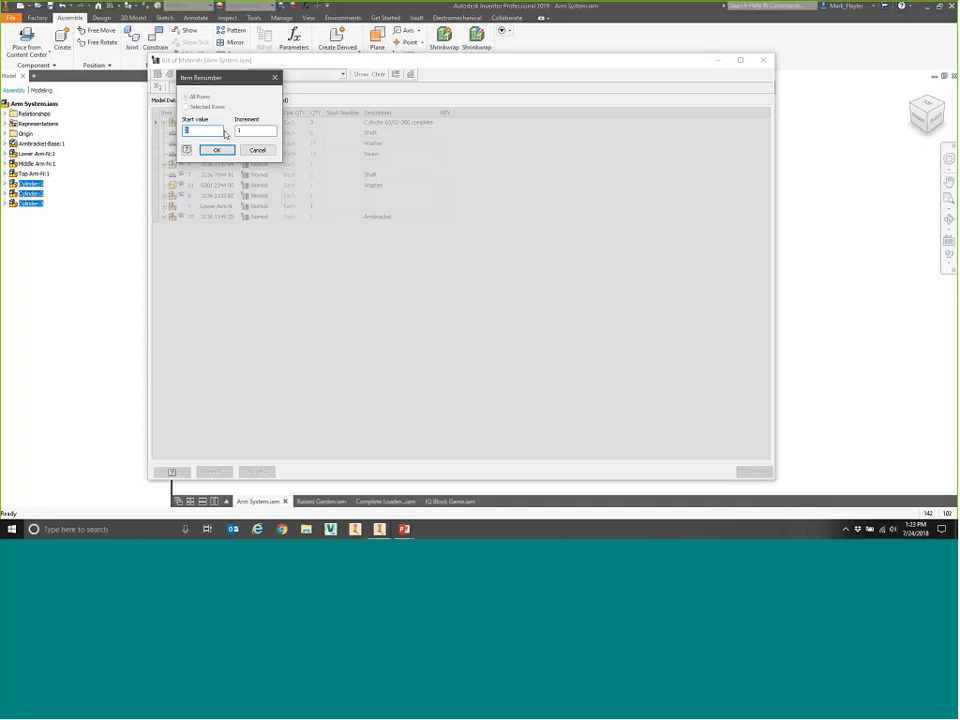
click(219, 151)
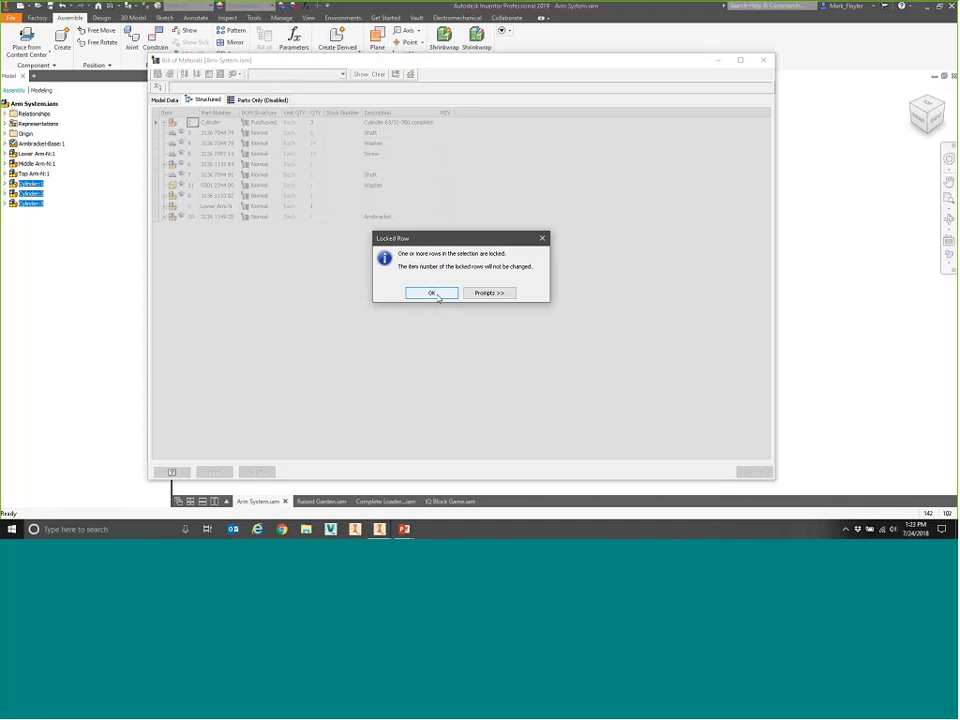
click(432, 293)
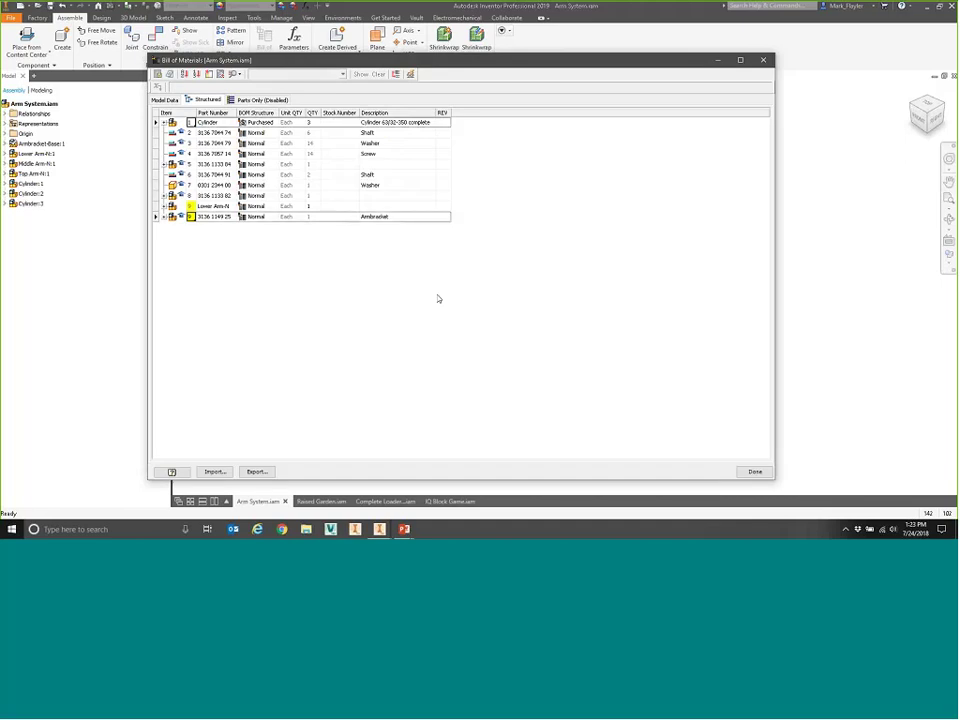
text(10)
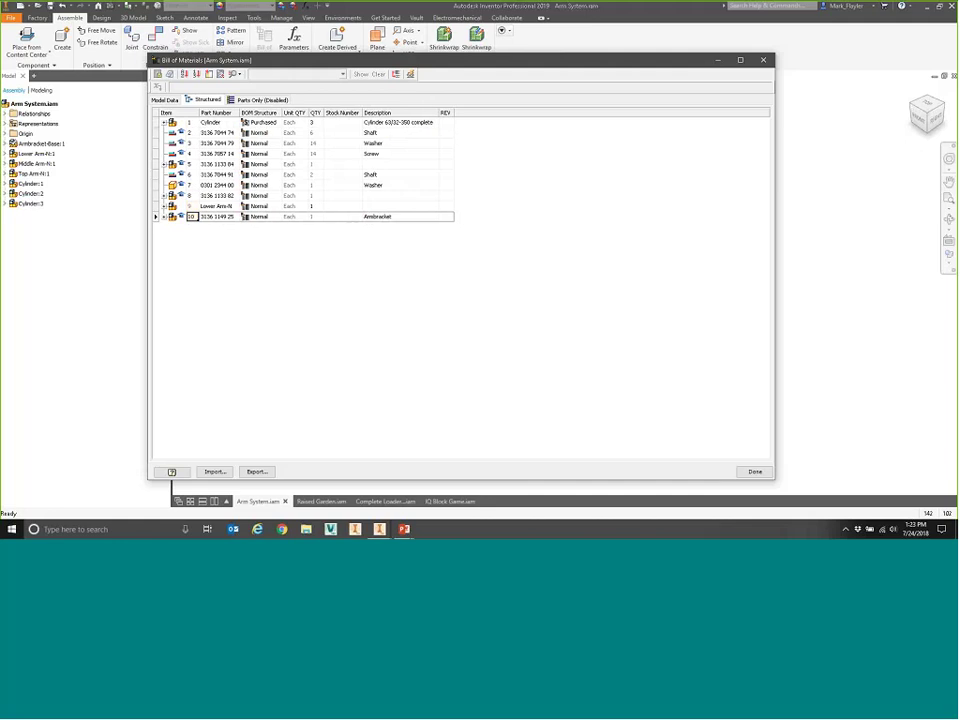
key(Up)
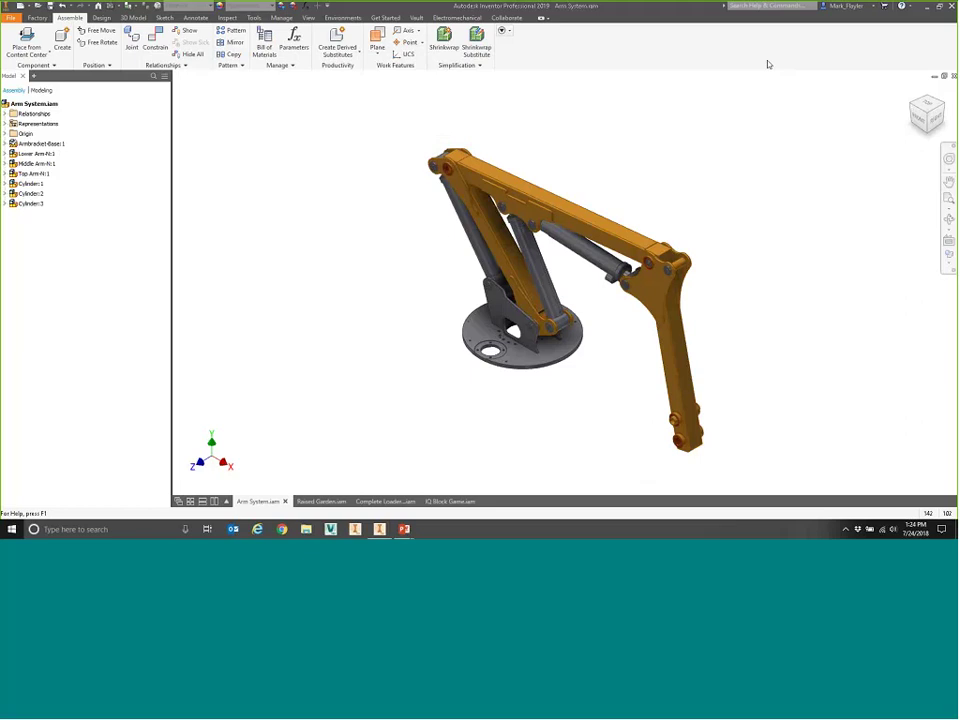
Step: Tile the open assembly windows and maximize the Raised Garden.iam assembly
click(191, 501)
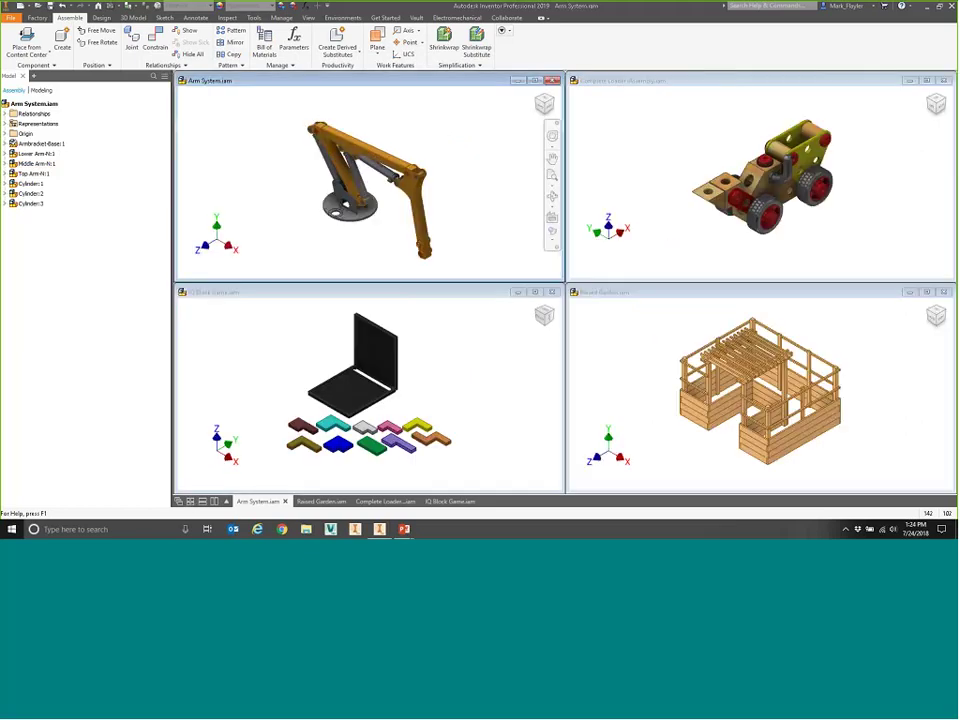
double_click(590, 292)
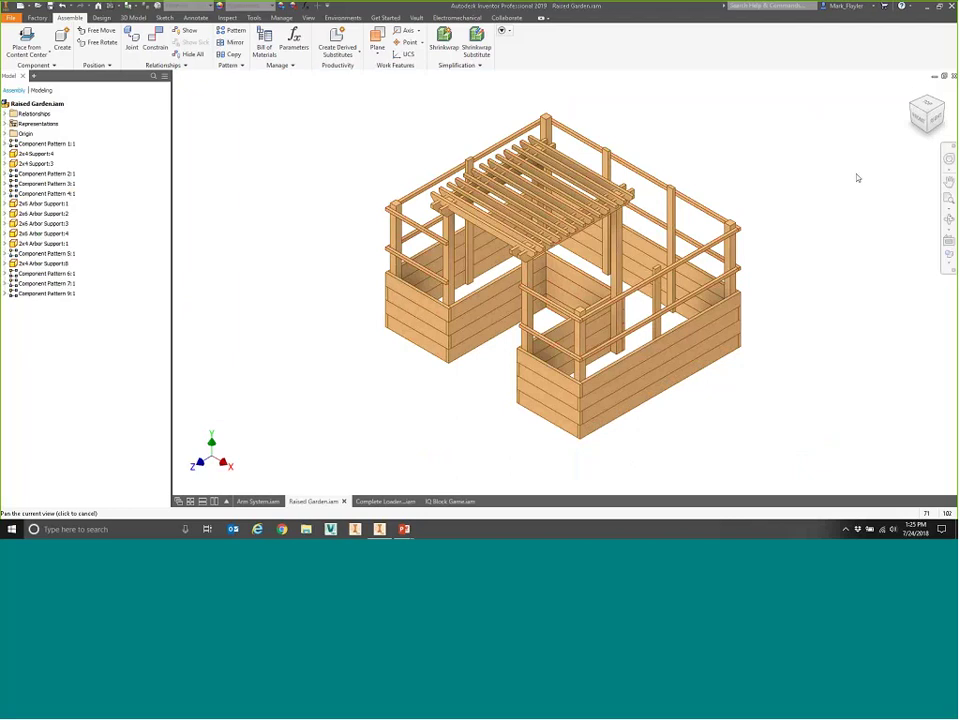
Step: Try to demote the components above the planter walls into a new subassembly named Pergola in the Raised Garden Bed folder
click(918, 122)
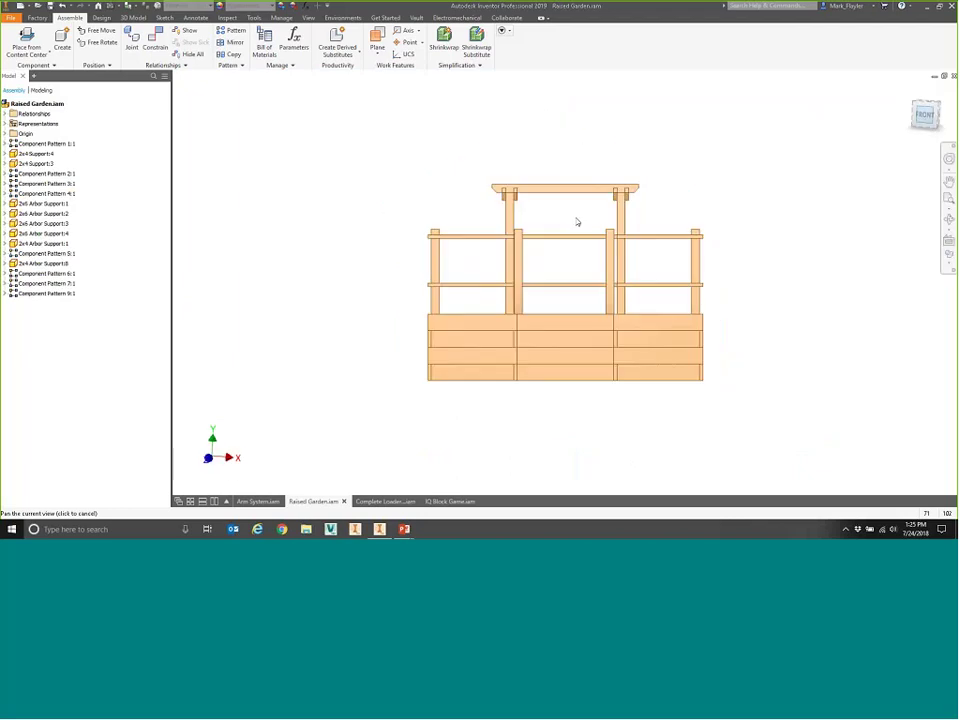
drag(720, 290, 390, 150)
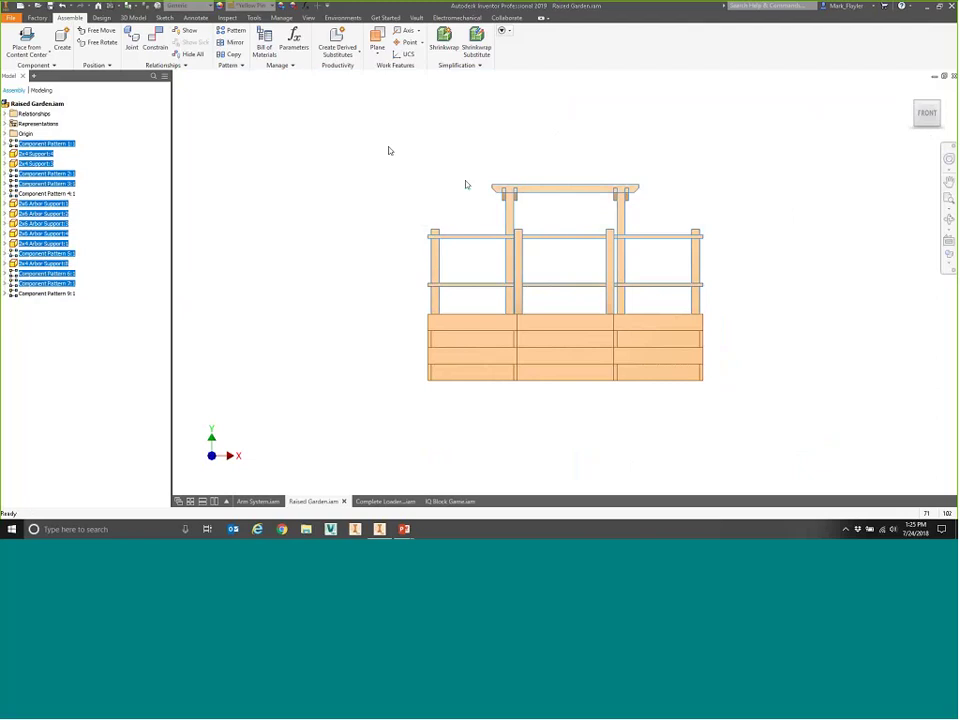
right_click(416, 181)
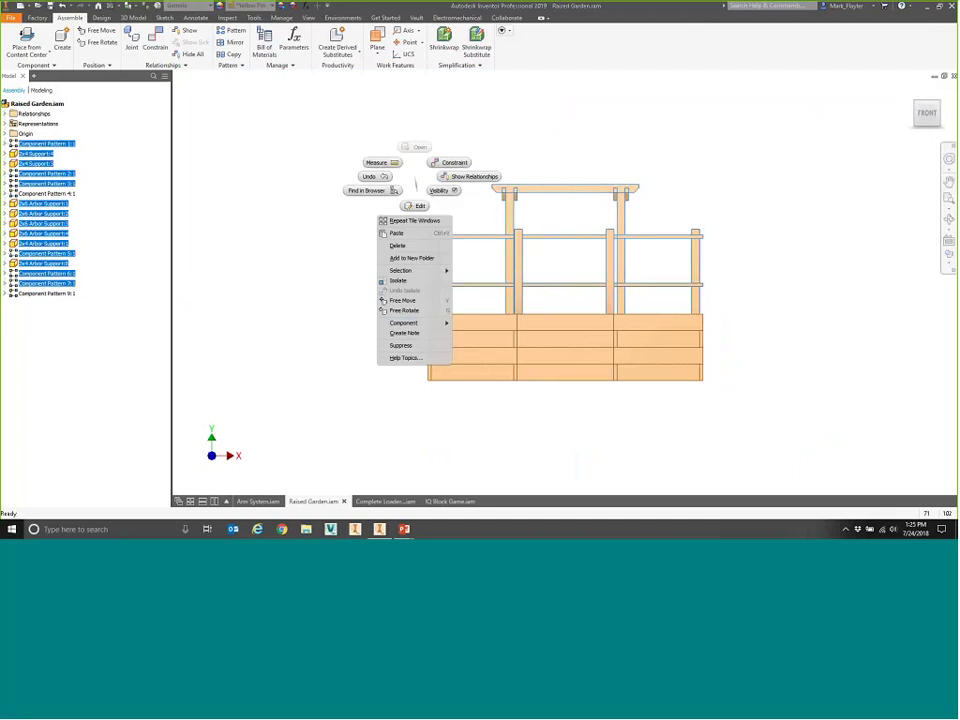
mouse_move(431, 328)
click(472, 333)
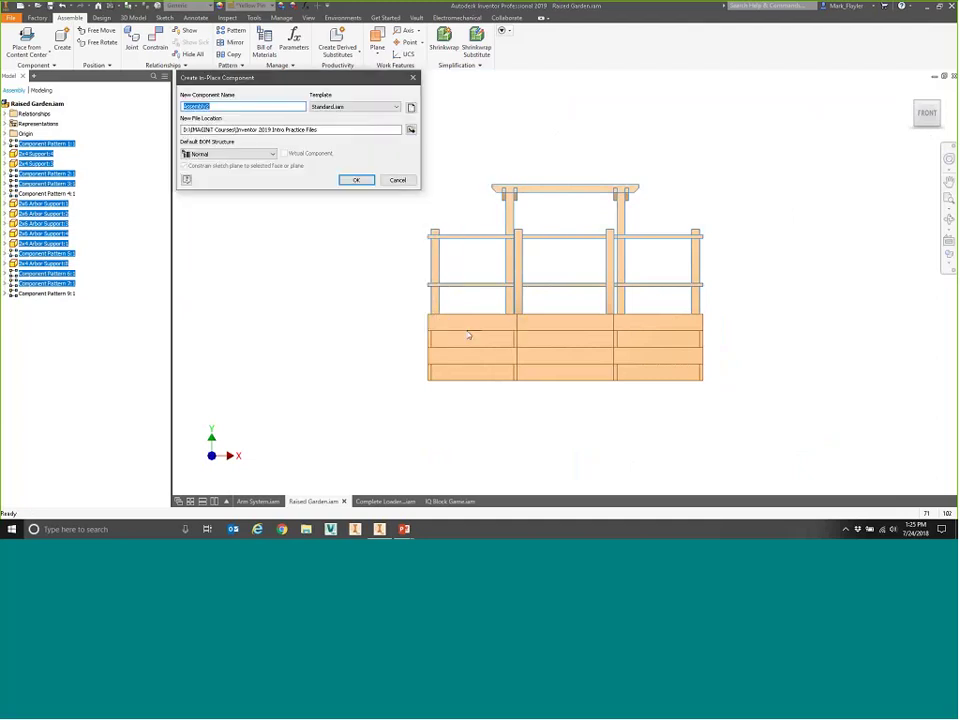
click(410, 129)
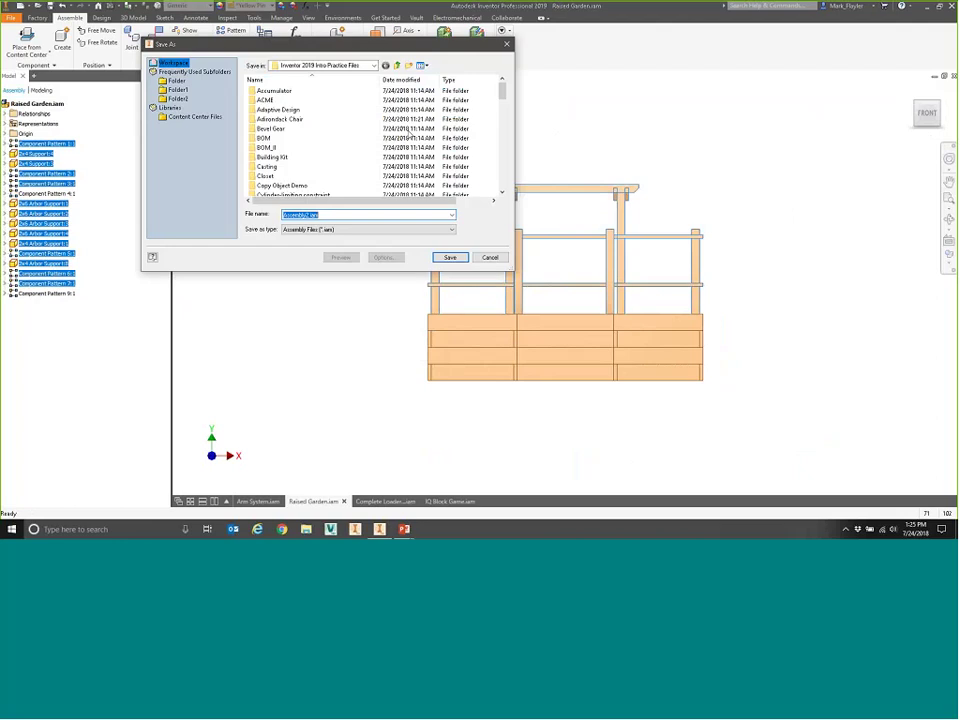
scroll(310, 157, down, 2)
scroll(301, 160, down, 2)
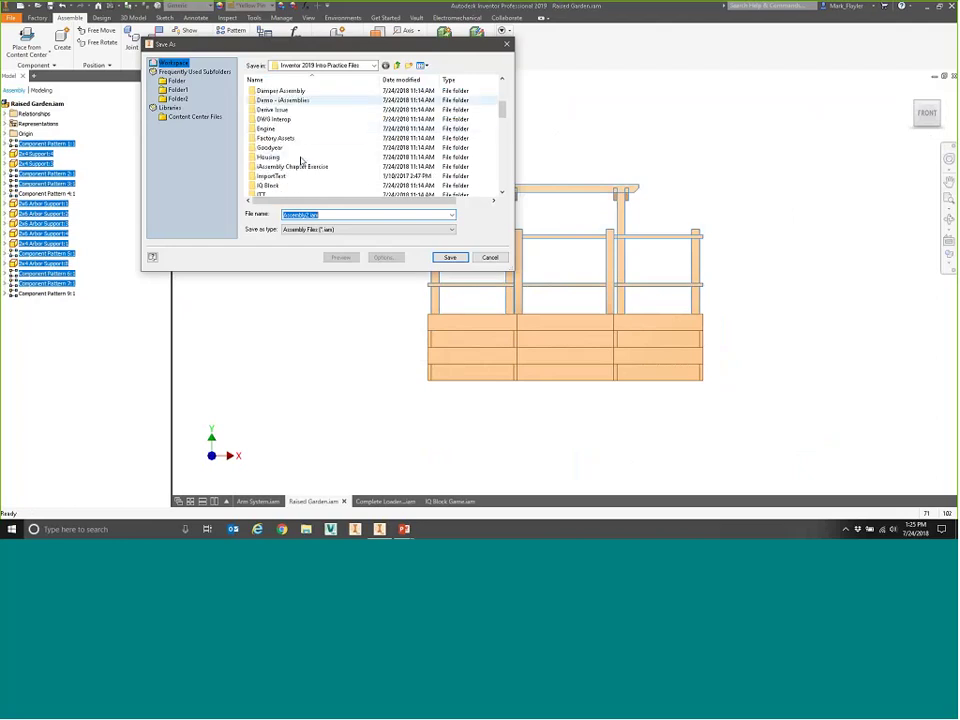
scroll(299, 158, down, 4)
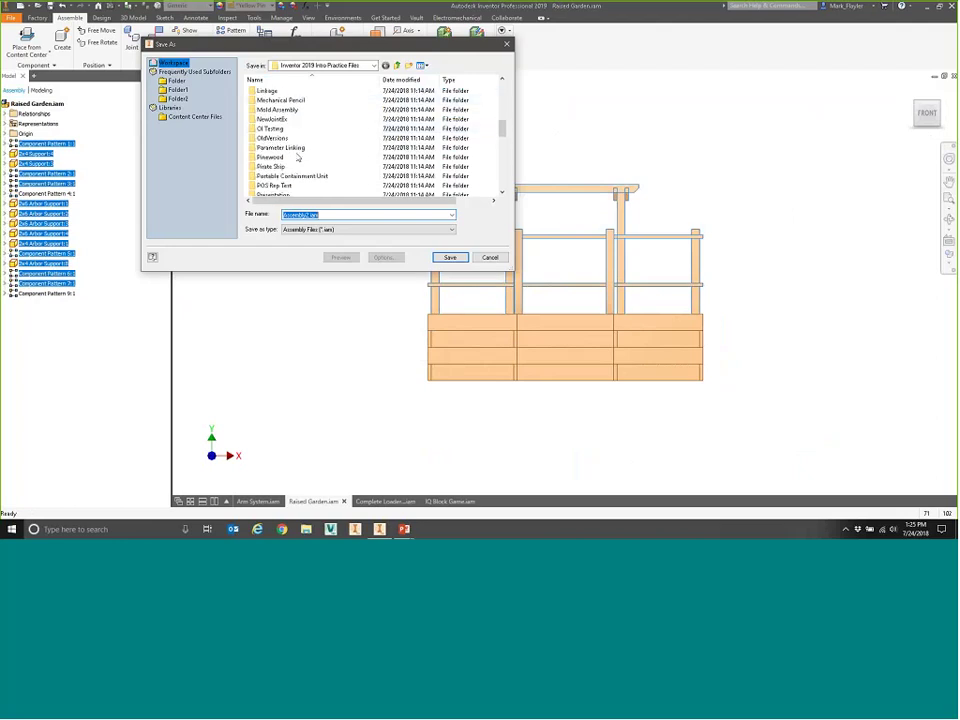
scroll(297, 157, down, 1)
scroll(293, 161, down, 1)
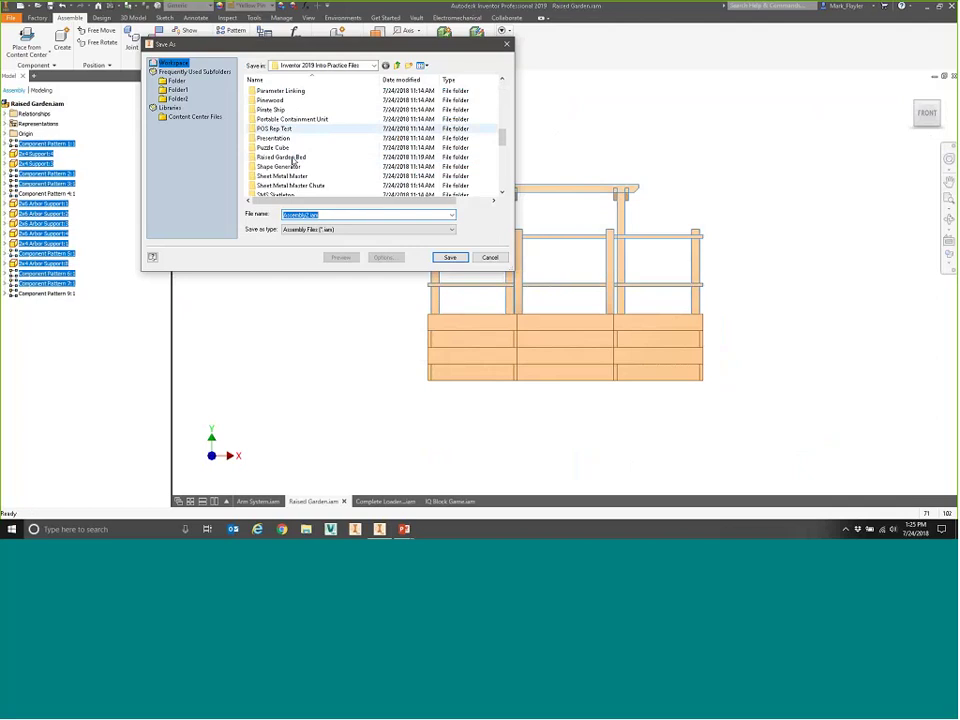
double_click(290, 158)
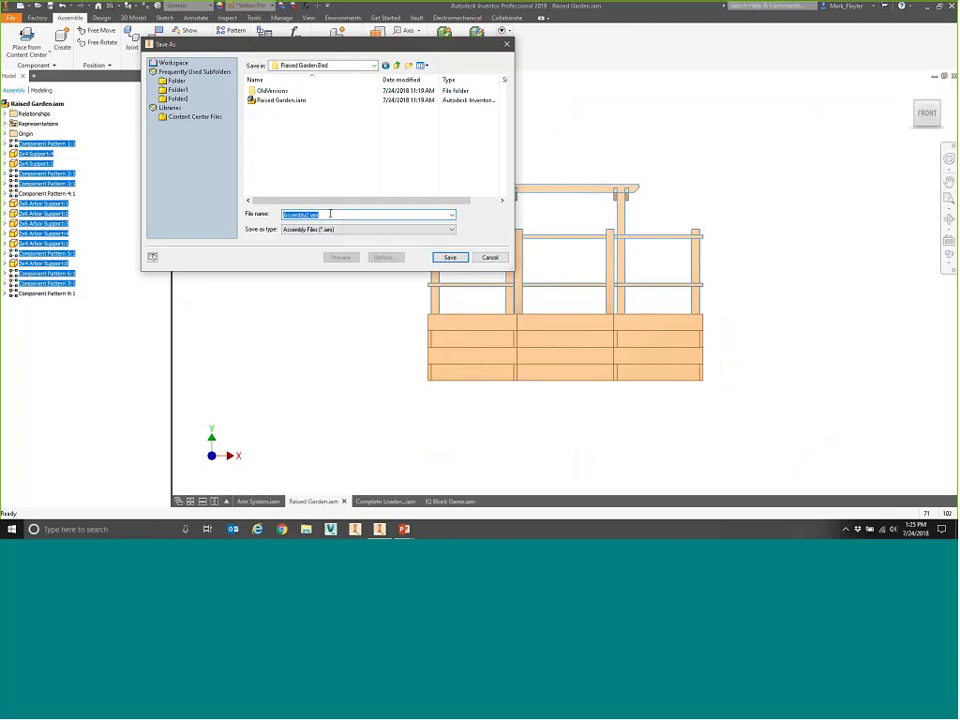
text(Pergola)
click(450, 258)
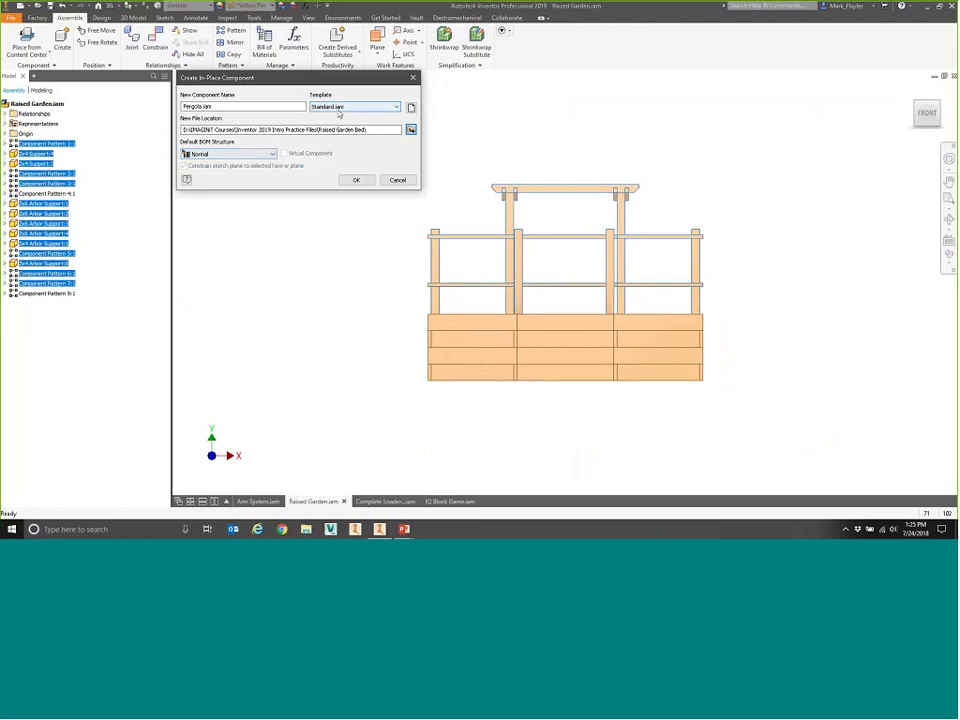
click(355, 181)
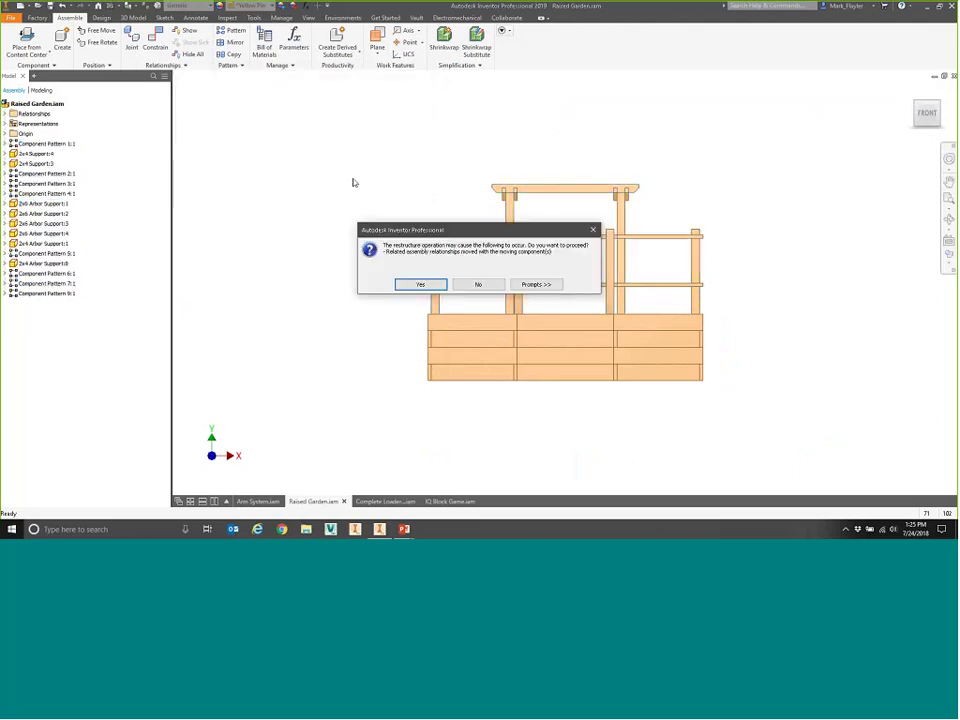
click(411, 285)
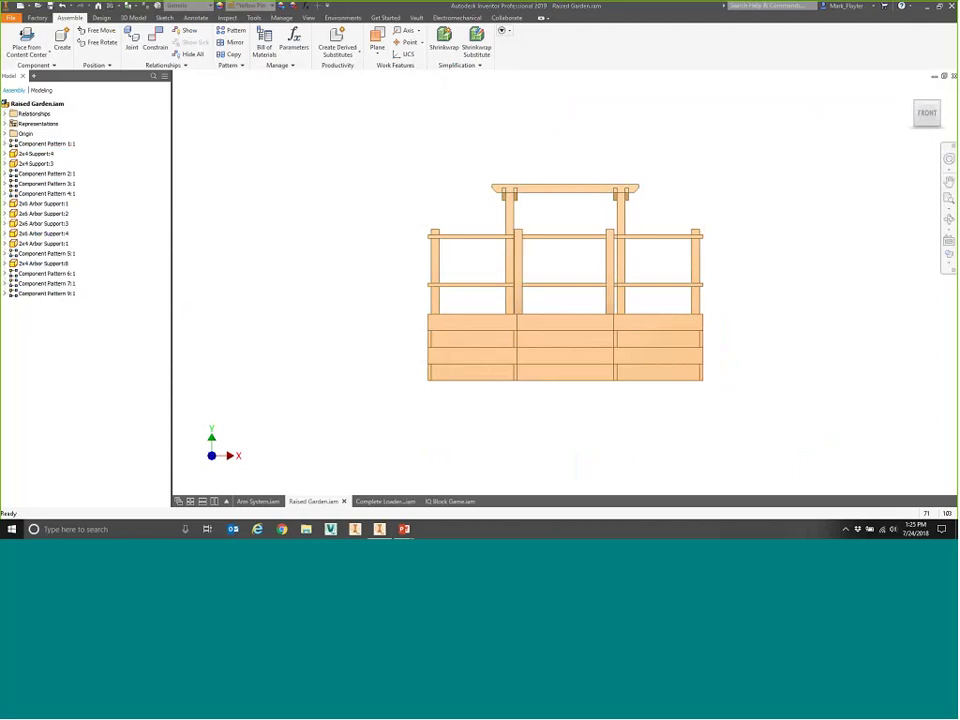
click(911, 90)
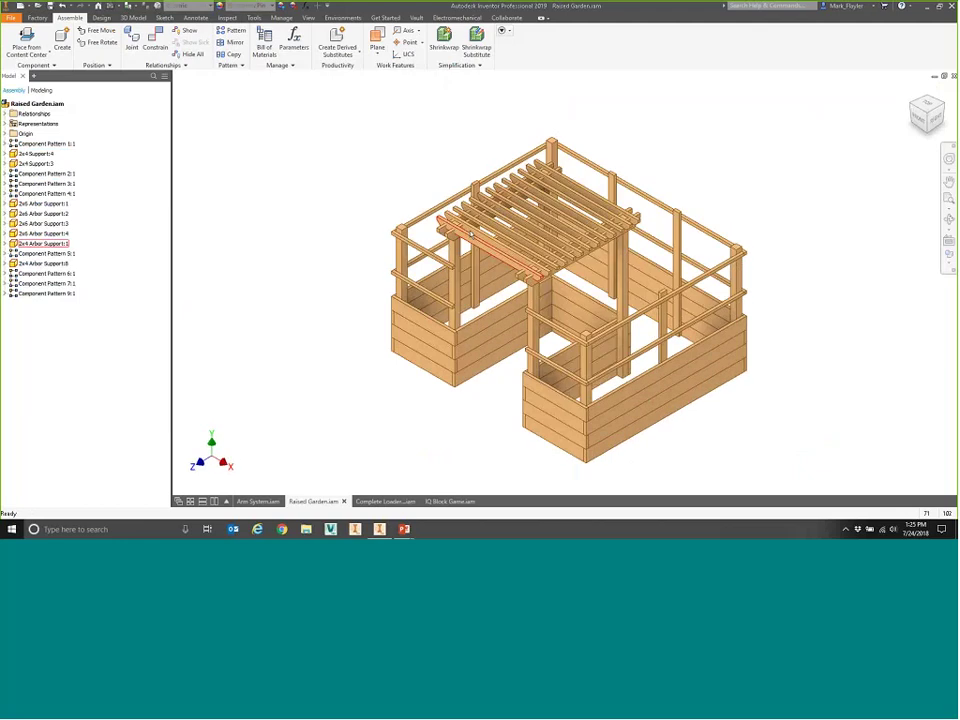
shift+middle_drag(471, 232, 656, 216)
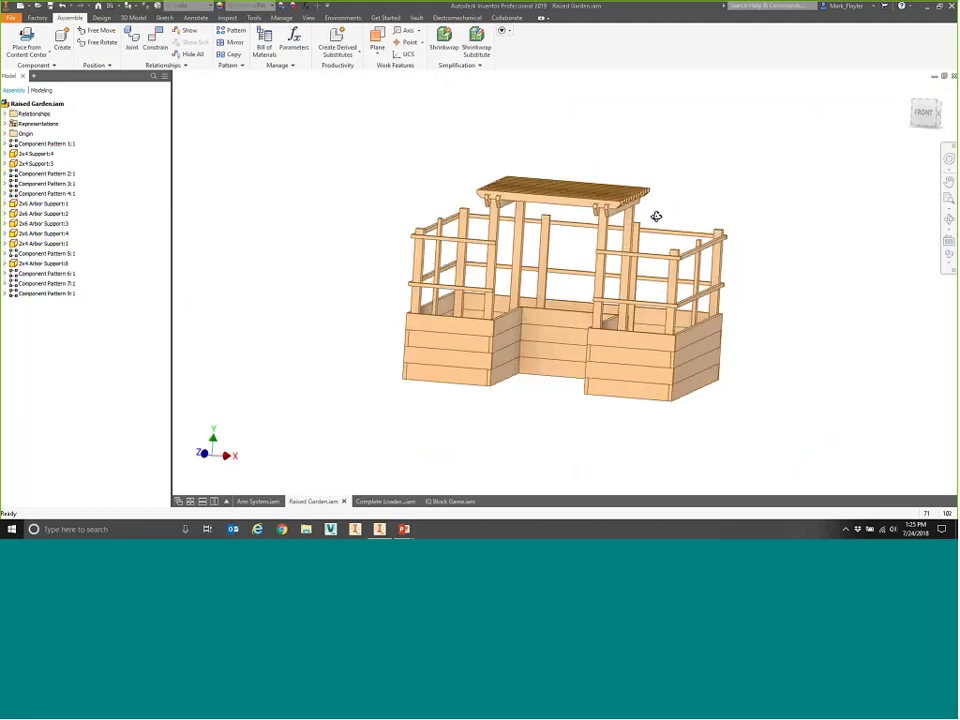
drag(658, 212, 455, 160)
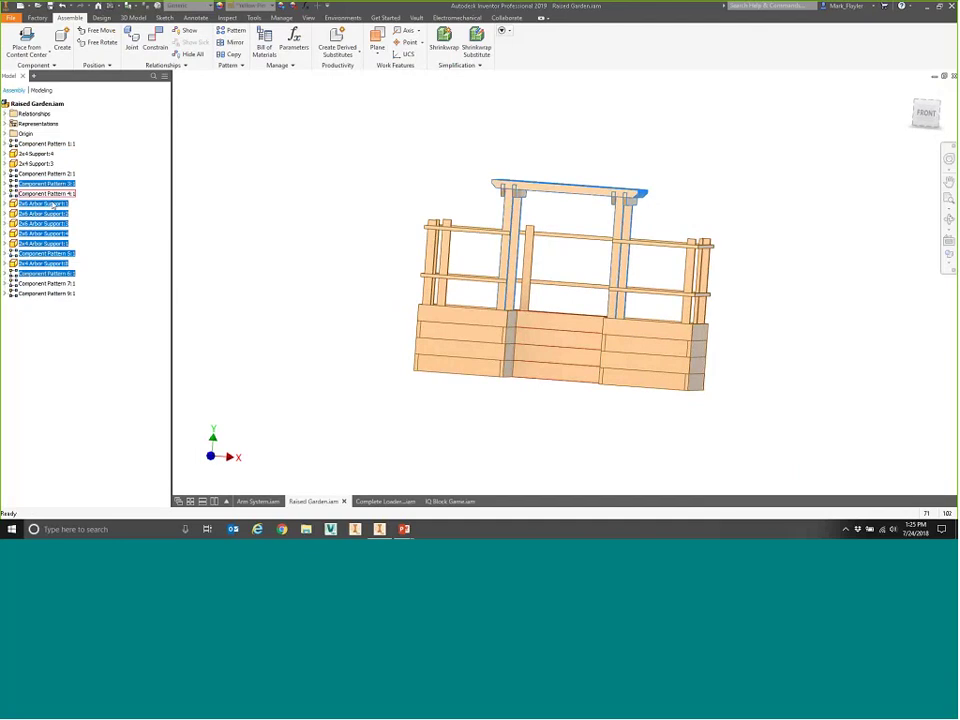
key(Escape)
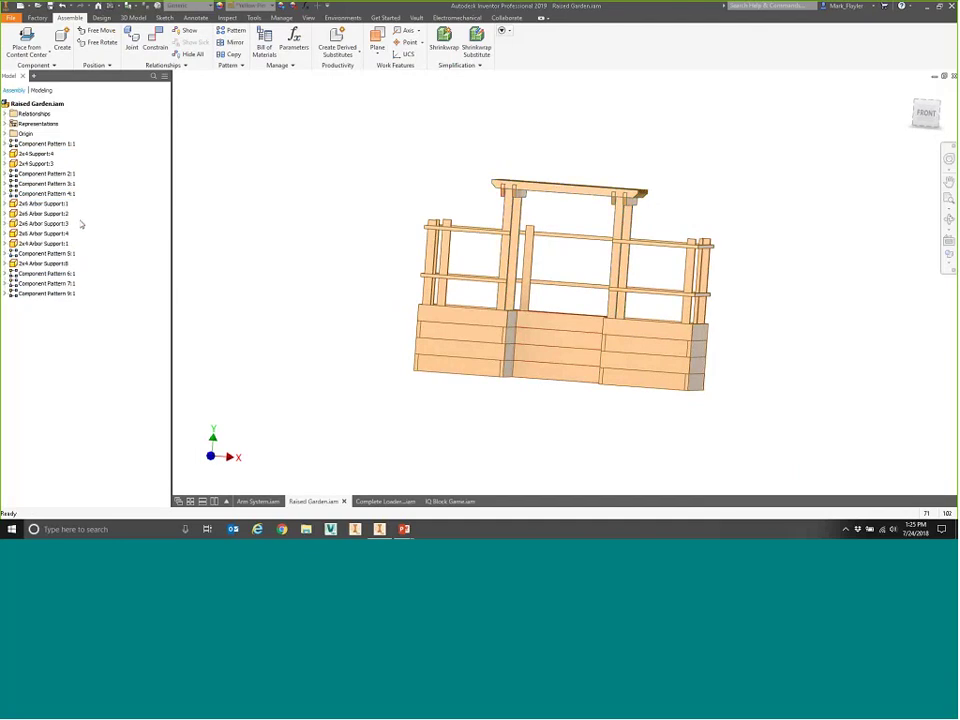
Step: Demote 2x6 Arbor Support:1 through 4 and 2x4 Arbor Support:1 into a new subassembly named Arbor Supports in the Raised Garden Bed folder
click(43, 203)
ctrl+click(43, 223)
shift+click(40, 244)
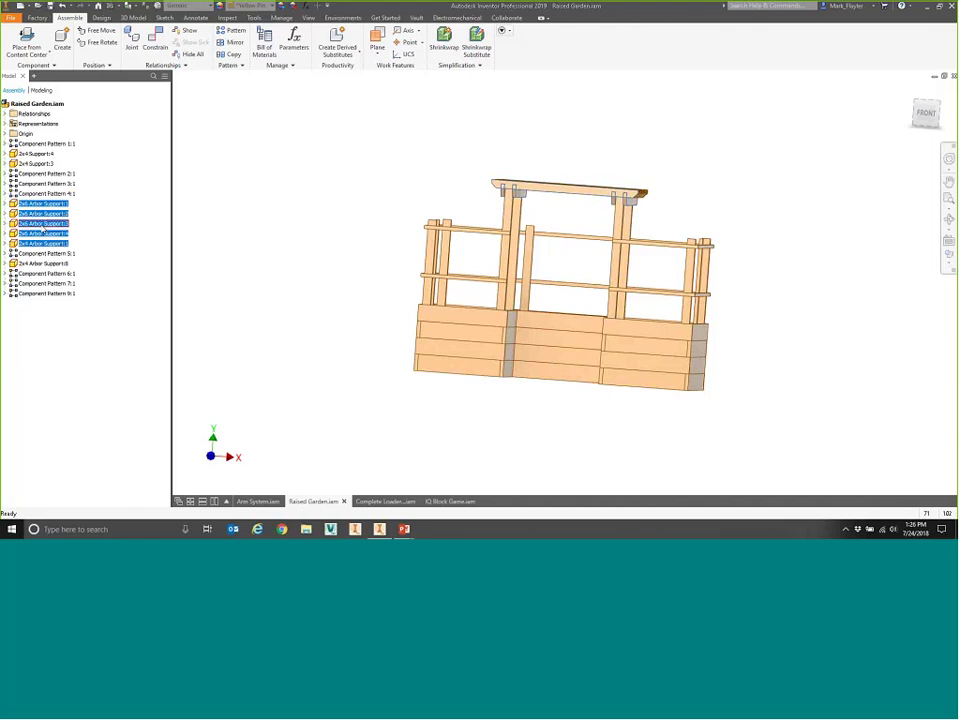
right_click(41, 213)
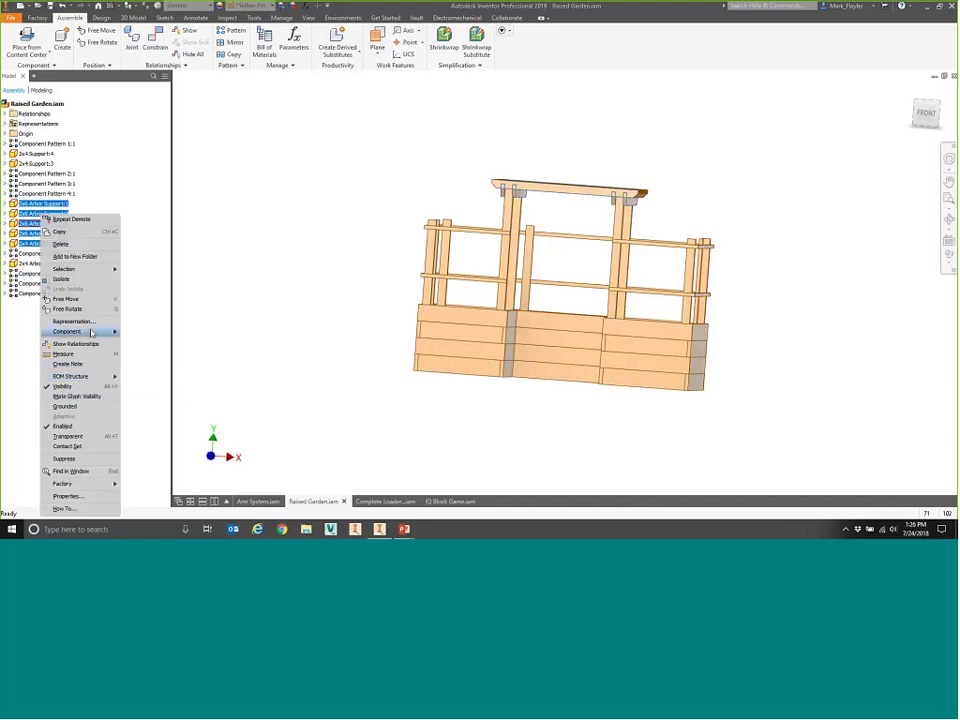
mouse_move(108, 336)
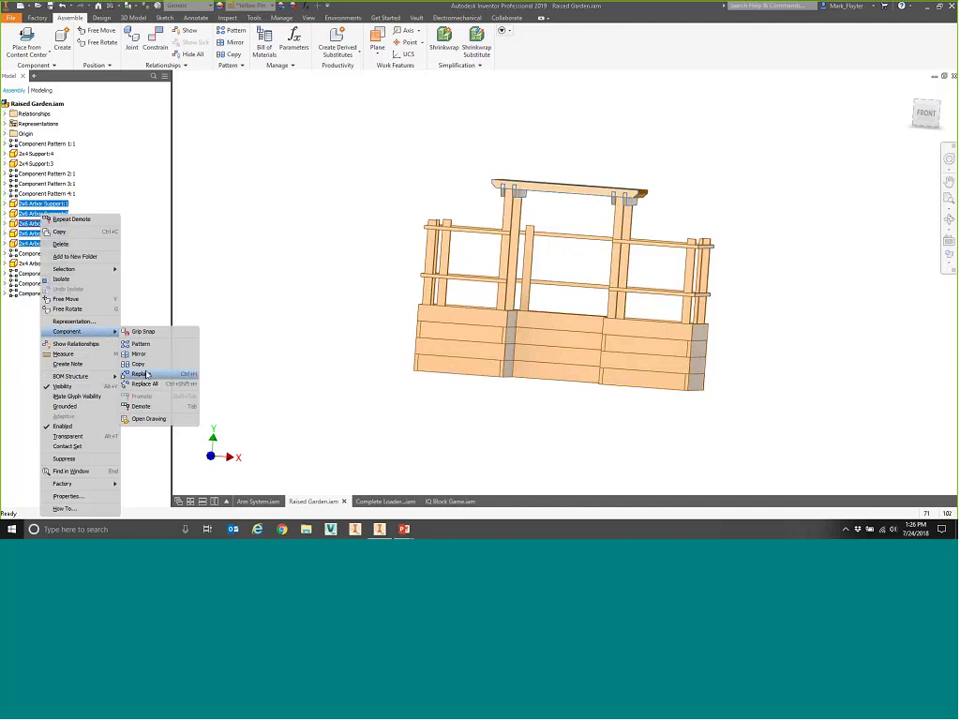
click(141, 407)
click(411, 130)
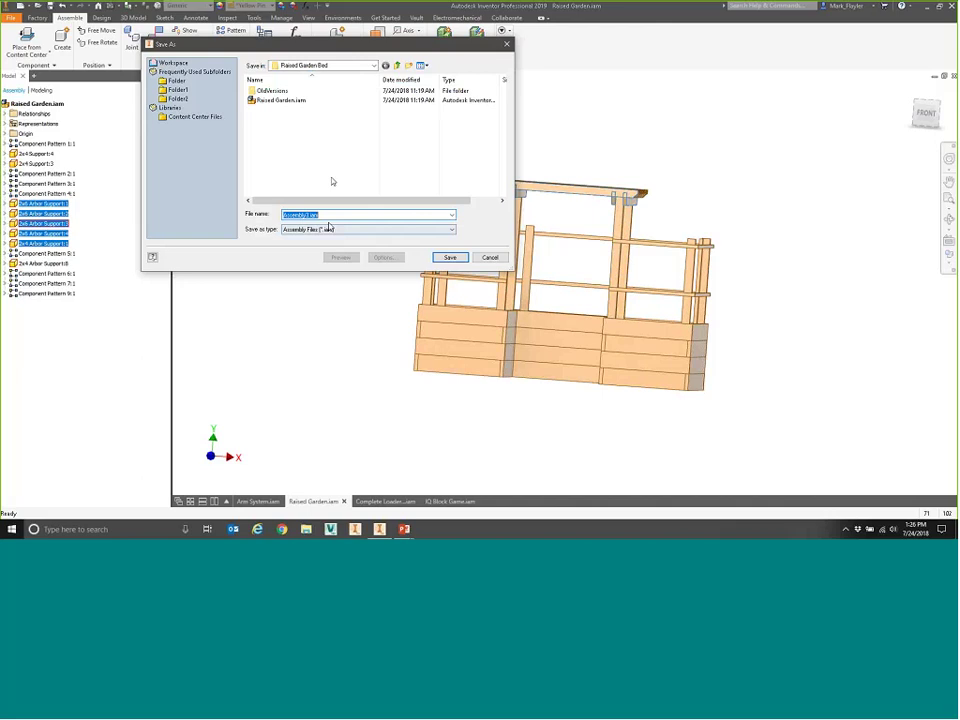
text(Arbor Supports)
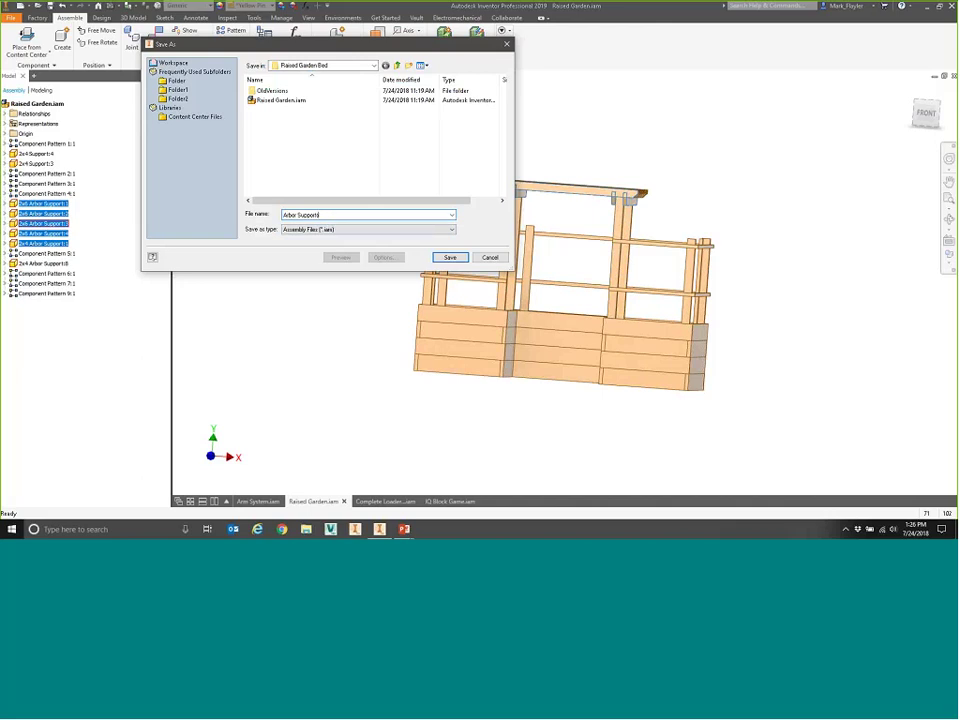
key(Return)
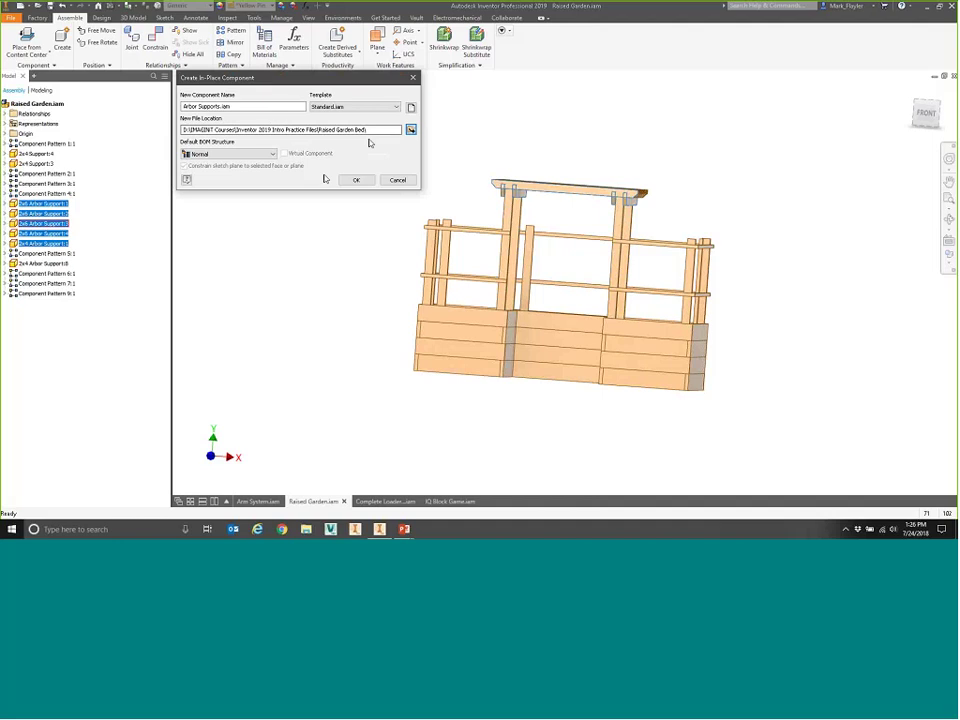
click(350, 182)
click(410, 283)
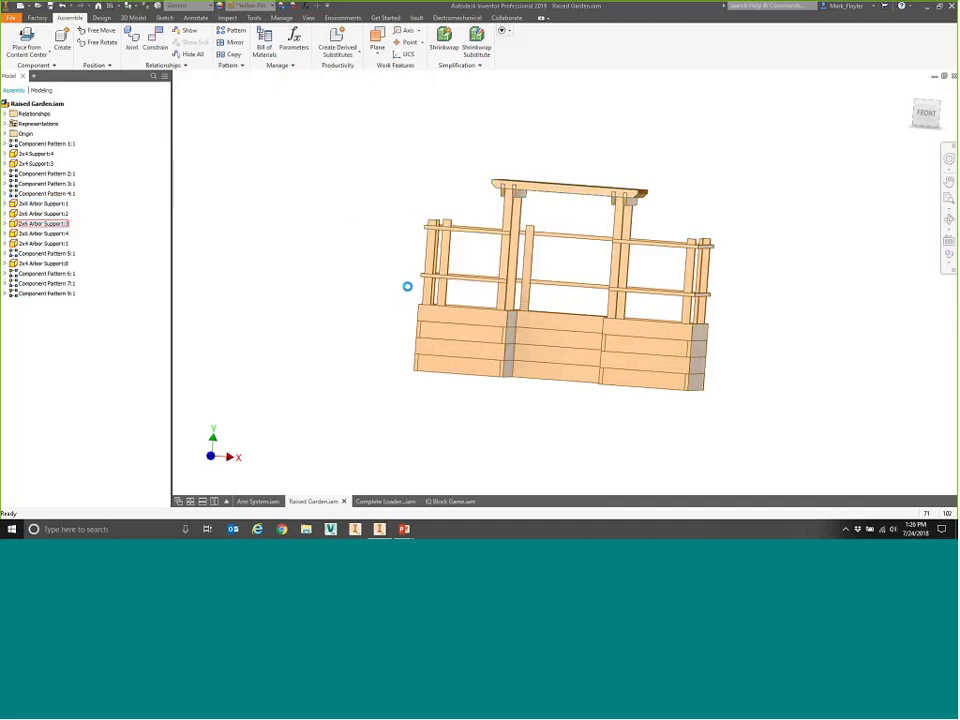
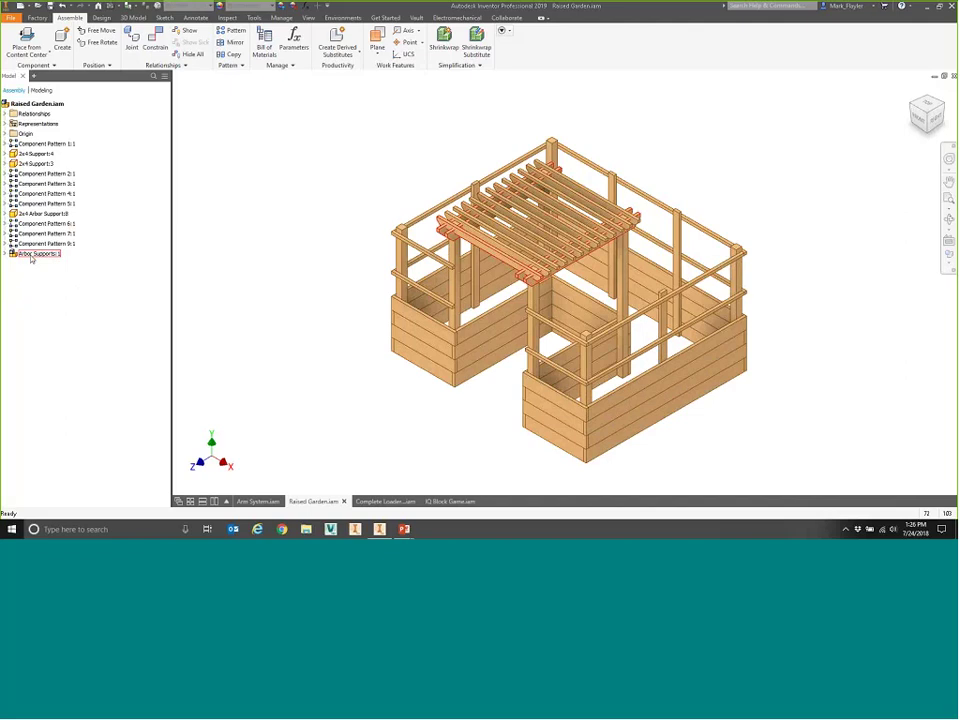
Step: Check the new subassembly's row in the structured and model data BOM, and save Raised Garden.iam together with Arbor Supports.iam
click(264, 50)
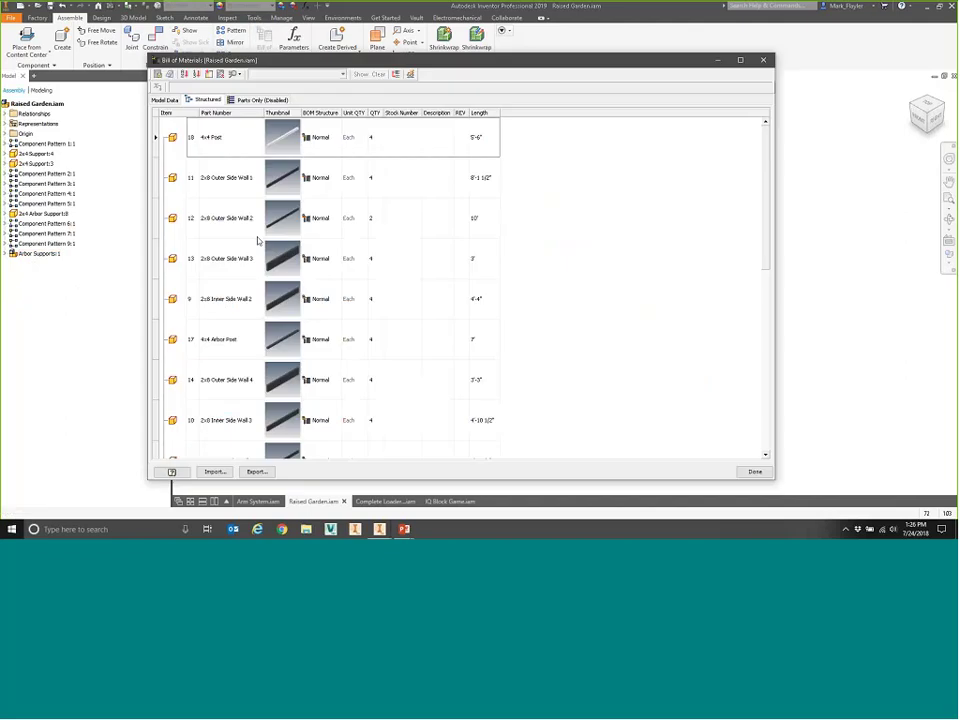
scroll(259, 414, down, 10)
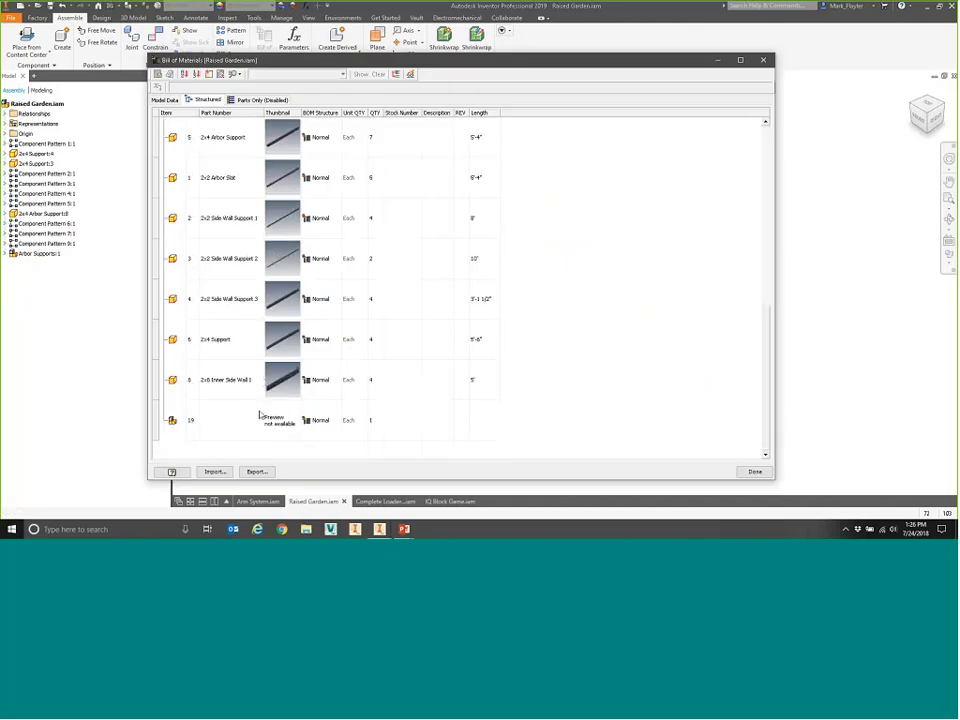
click(165, 100)
scroll(221, 403, down, 5)
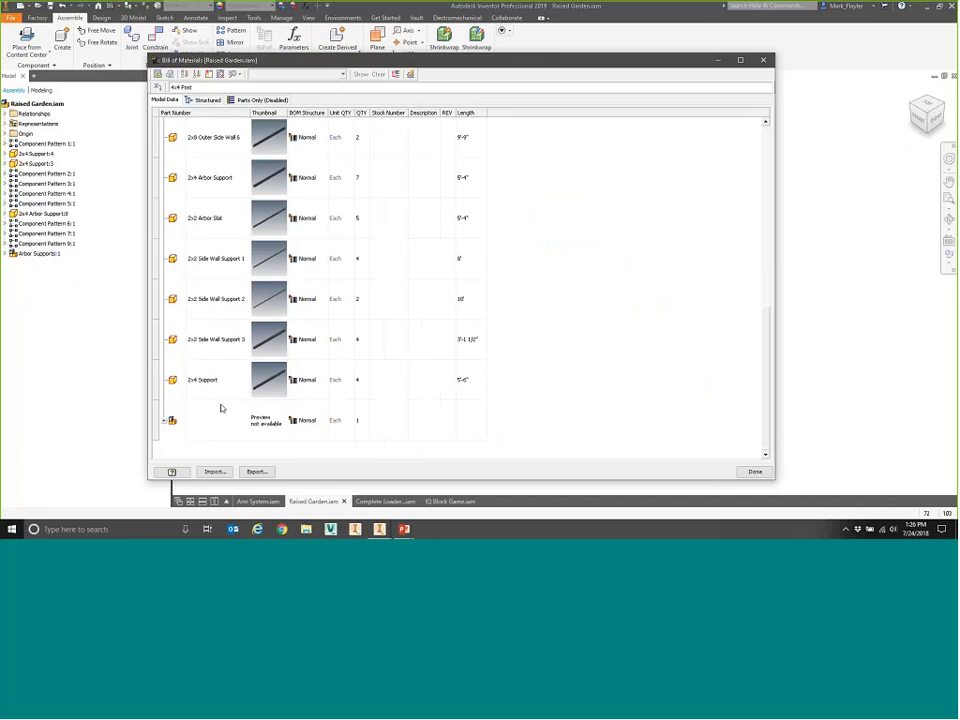
click(763, 60)
click(49, 6)
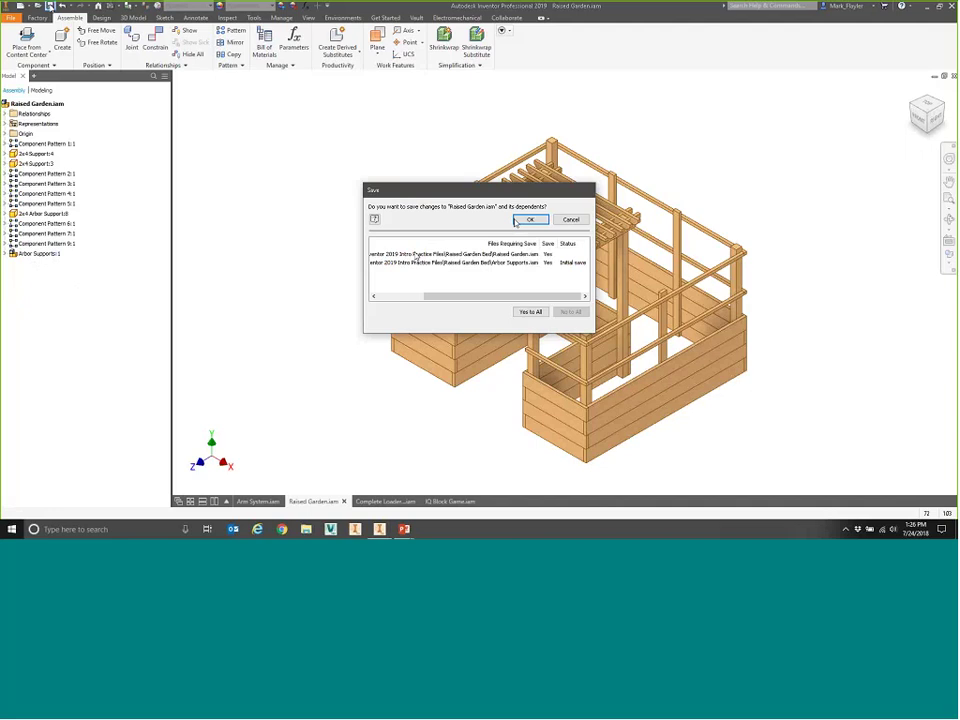
key(Return)
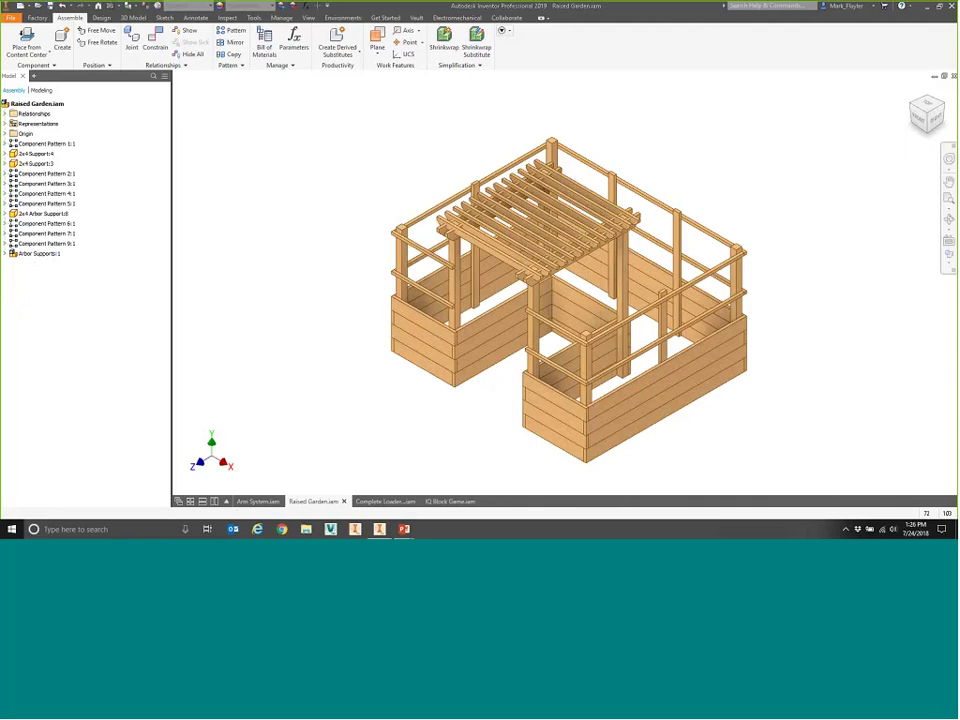
Step: Set the BOM structure of the Arbor Supports subassembly to Phantom in the model data
click(265, 45)
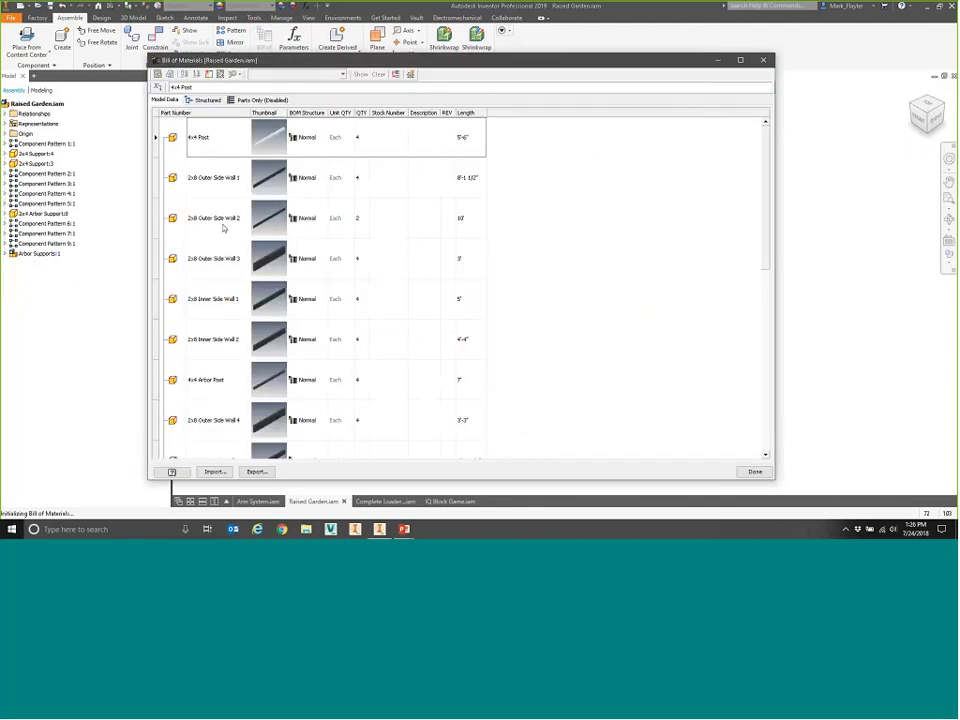
scroll(223, 228, down, 5)
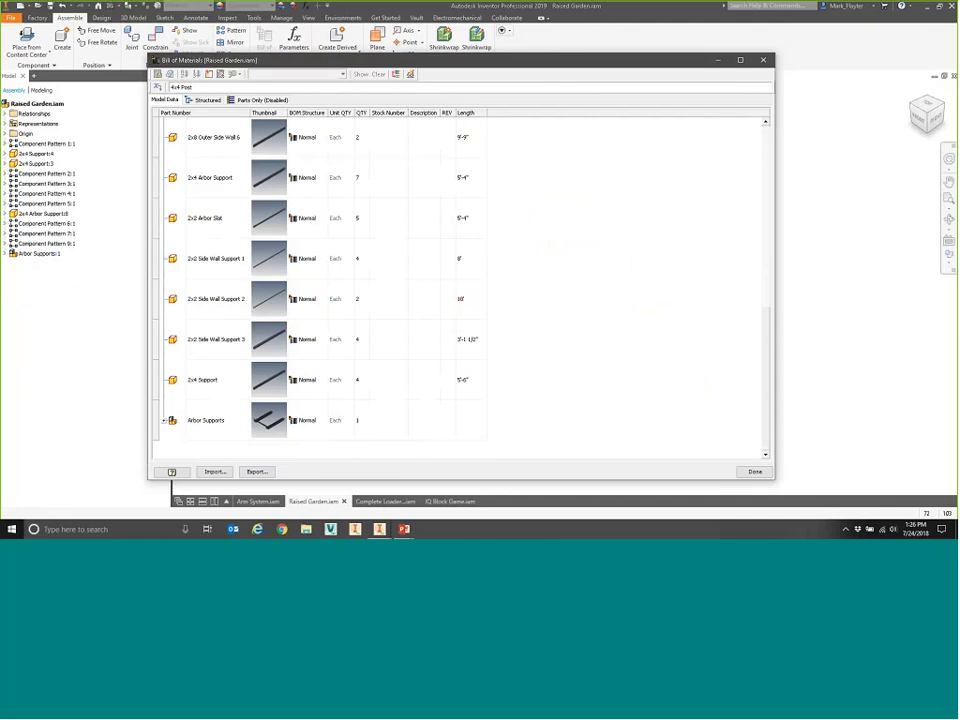
click(324, 429)
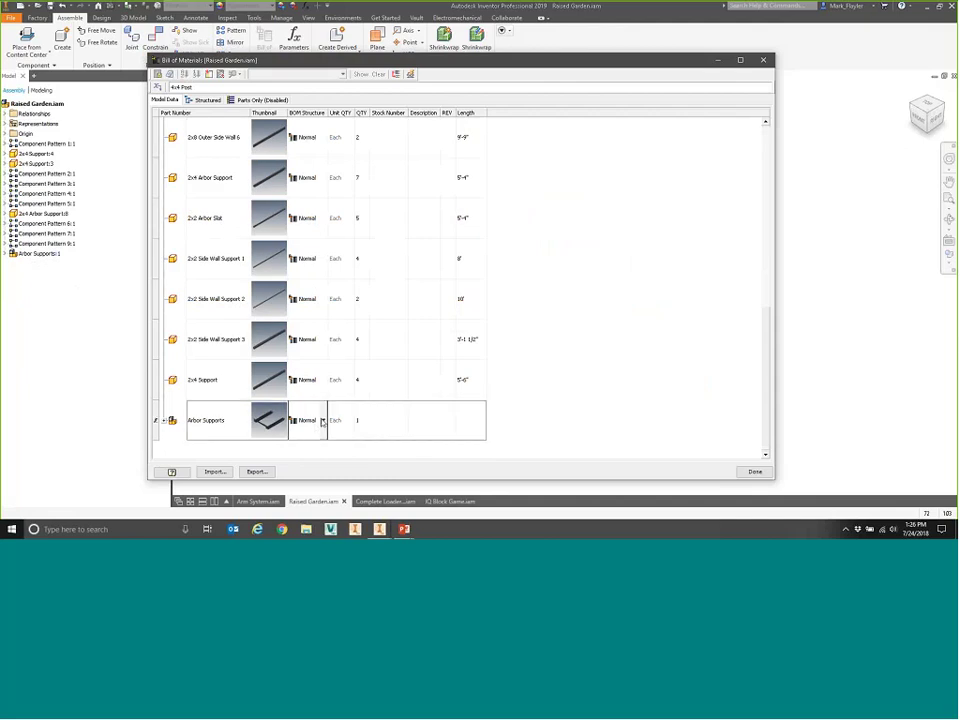
click(323, 421)
click(310, 472)
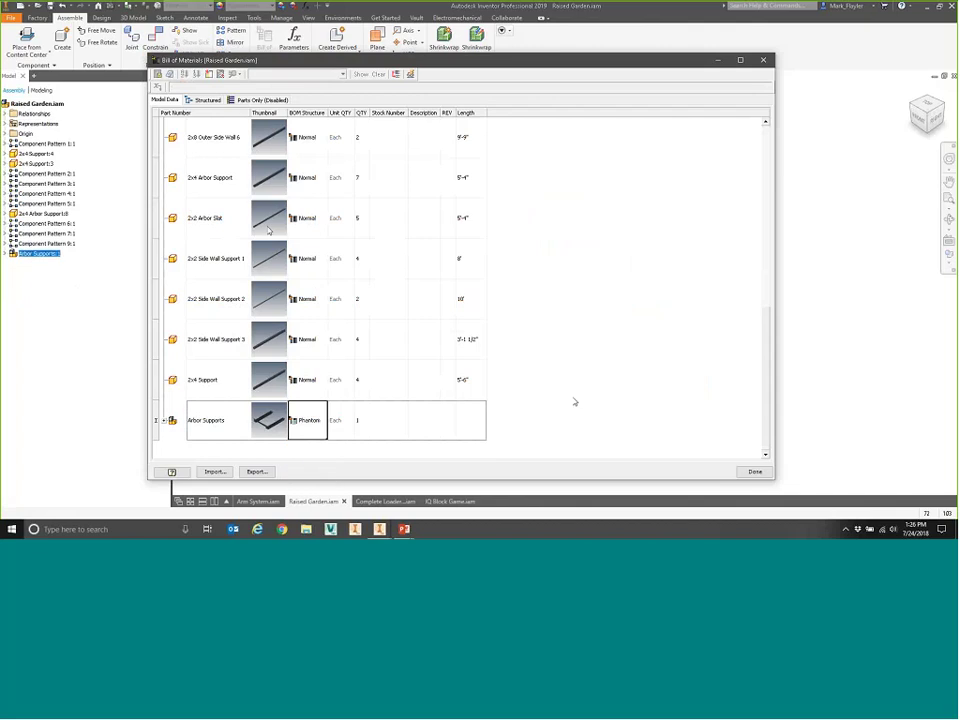
Step: Add a Material column to the model data BOM between QTY and Stock Number, and widen it
scroll(575, 402, up, 10)
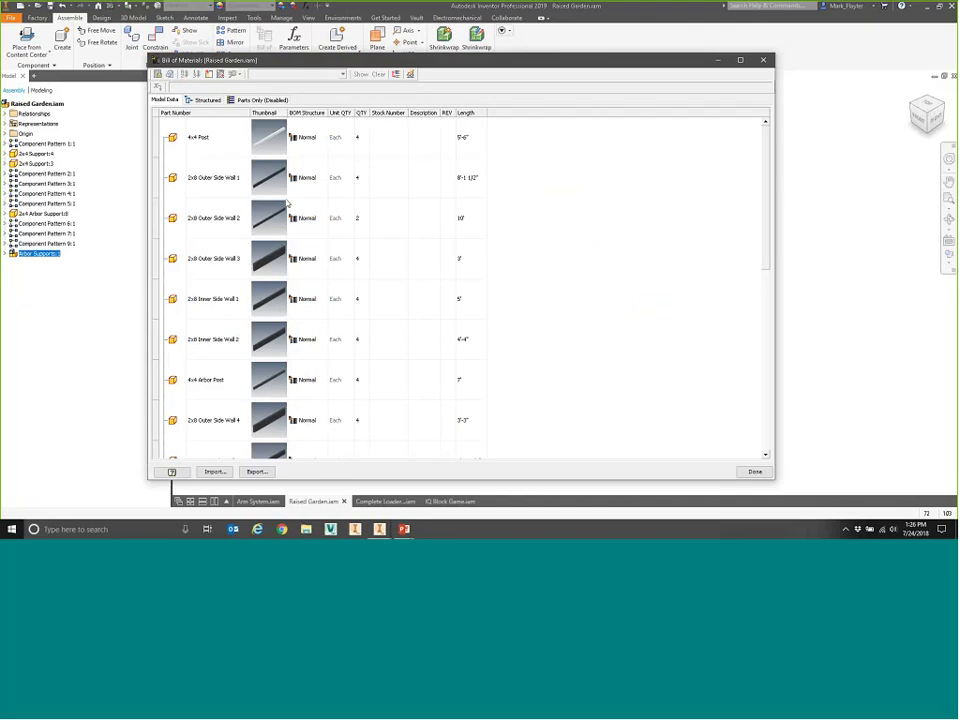
click(209, 75)
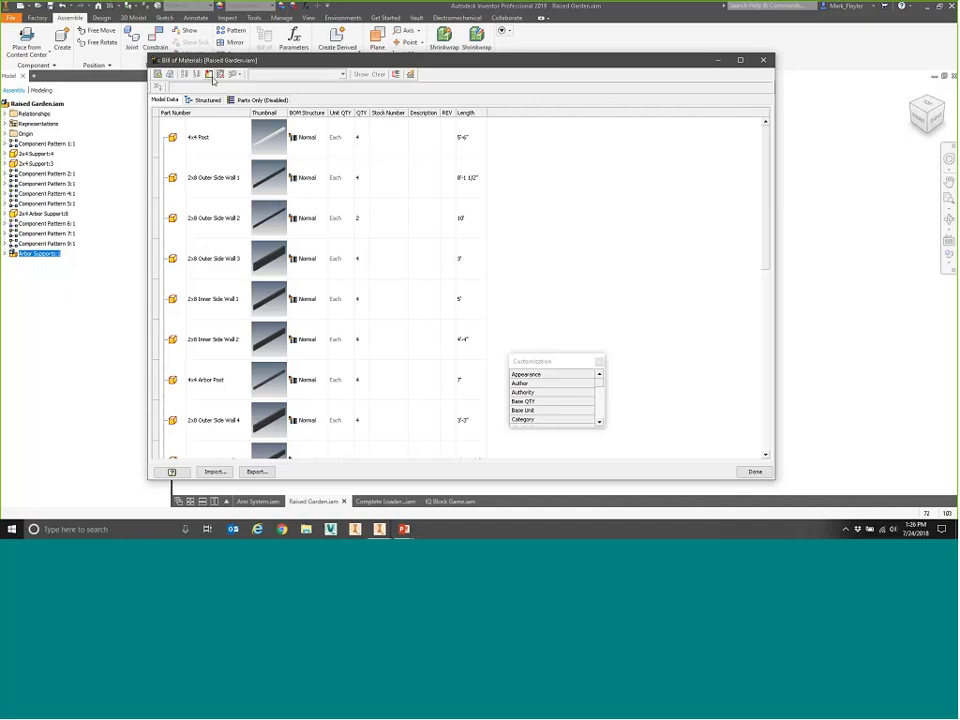
drag(599, 383, 604, 409)
drag(533, 400, 372, 113)
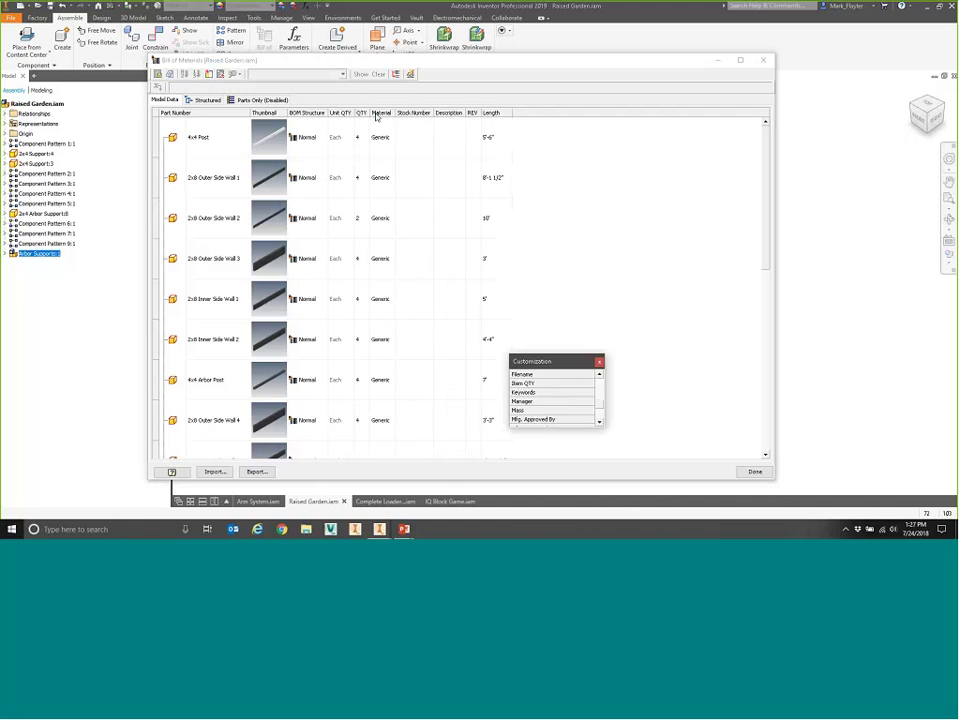
click(431, 354)
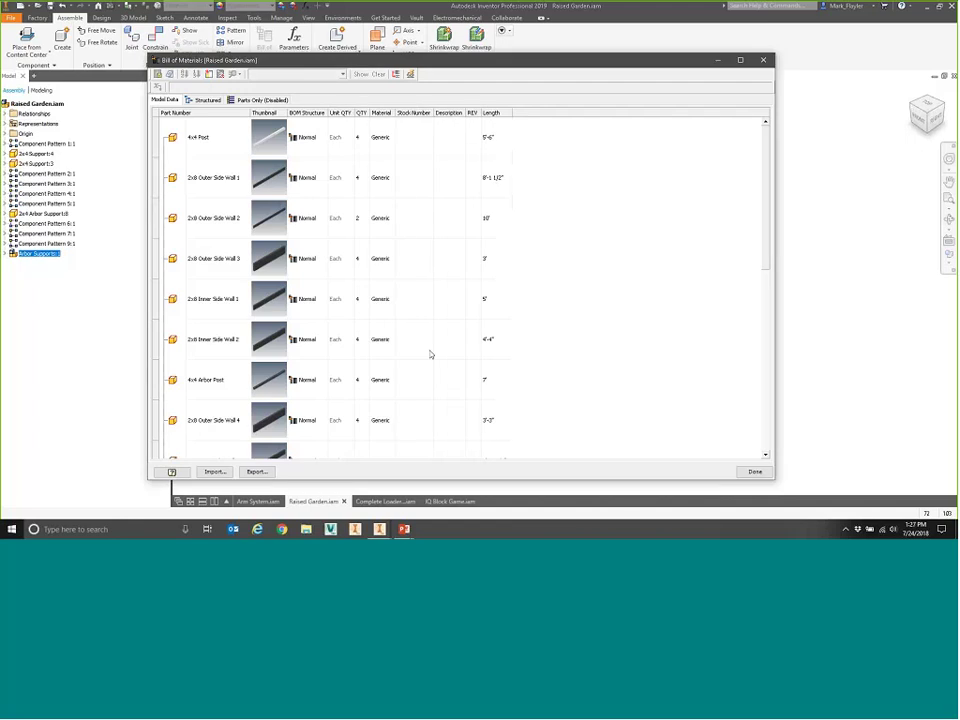
drag(396, 112, 433, 114)
scroll(418, 296, down, 5)
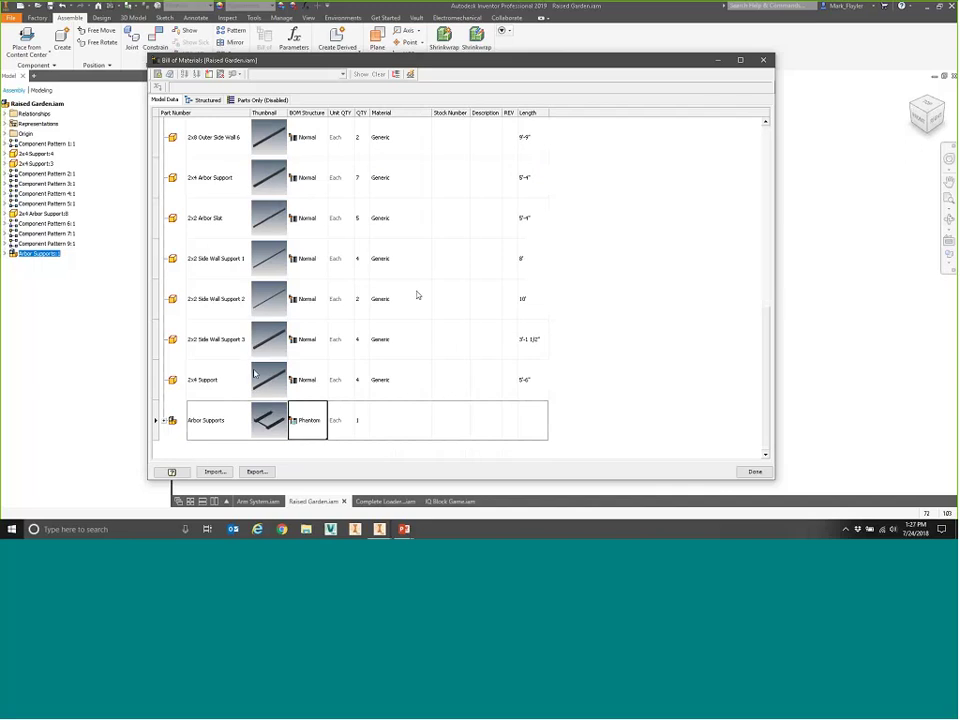
Step: Set the material of the 4x4 Post row to Wood (Oak)
scroll(383, 231, up, 5)
click(396, 144)
click(396, 144)
click(427, 137)
scroll(440, 190, down, 5)
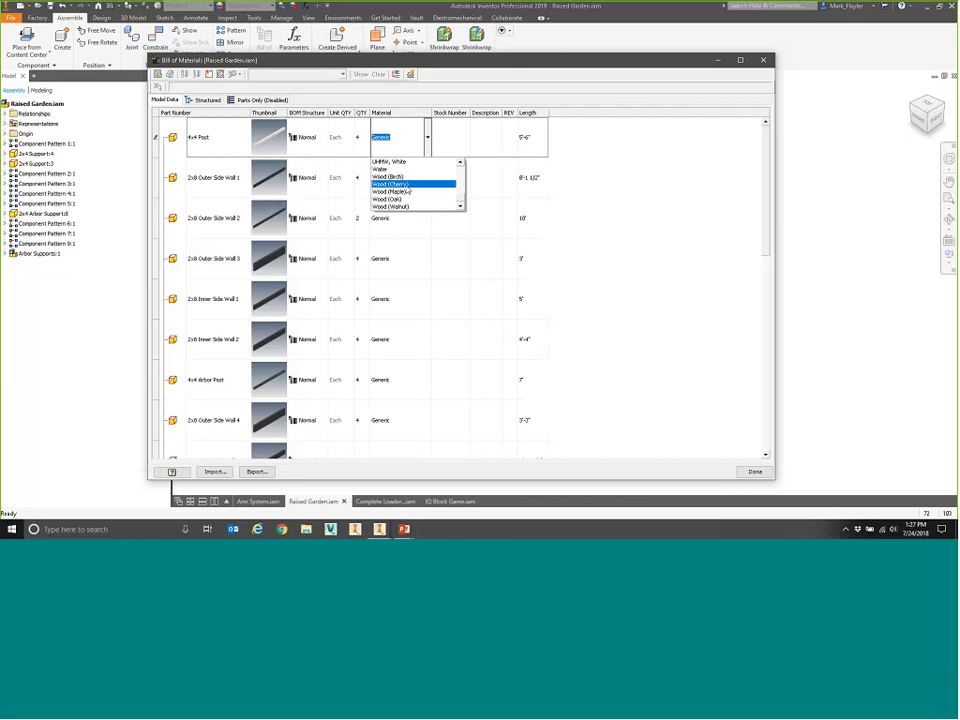
click(400, 199)
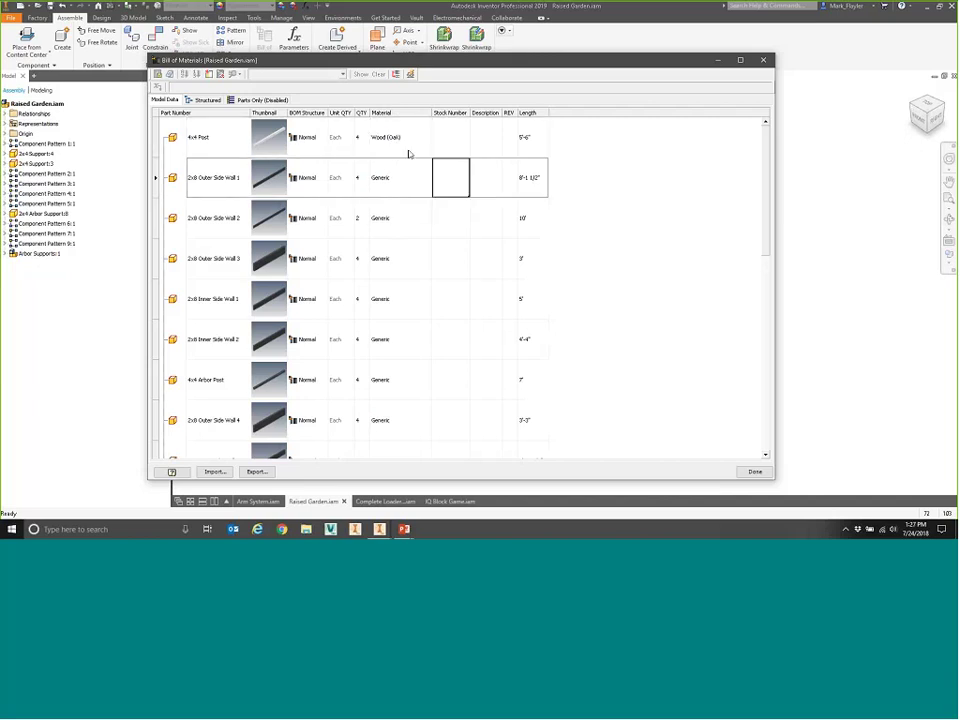
Step: Set the material of 2x8 Outer Side Wall 1, 2 and 3 to Wood (Oak)
click(408, 180)
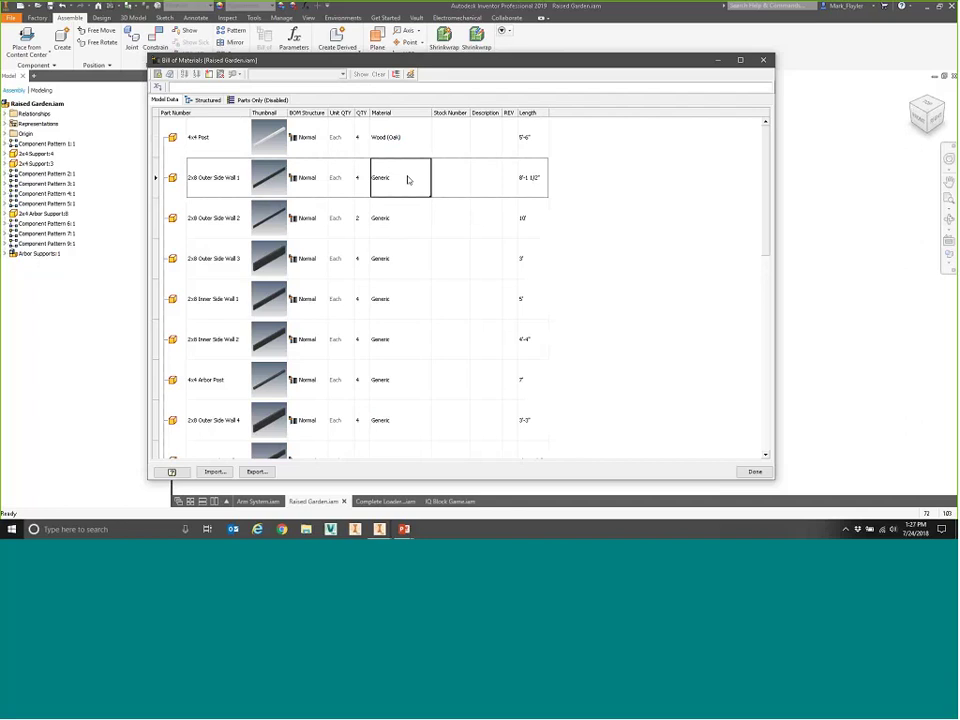
text(Wood (Oak))
click(396, 218)
text(Wood (Oak))
click(397, 262)
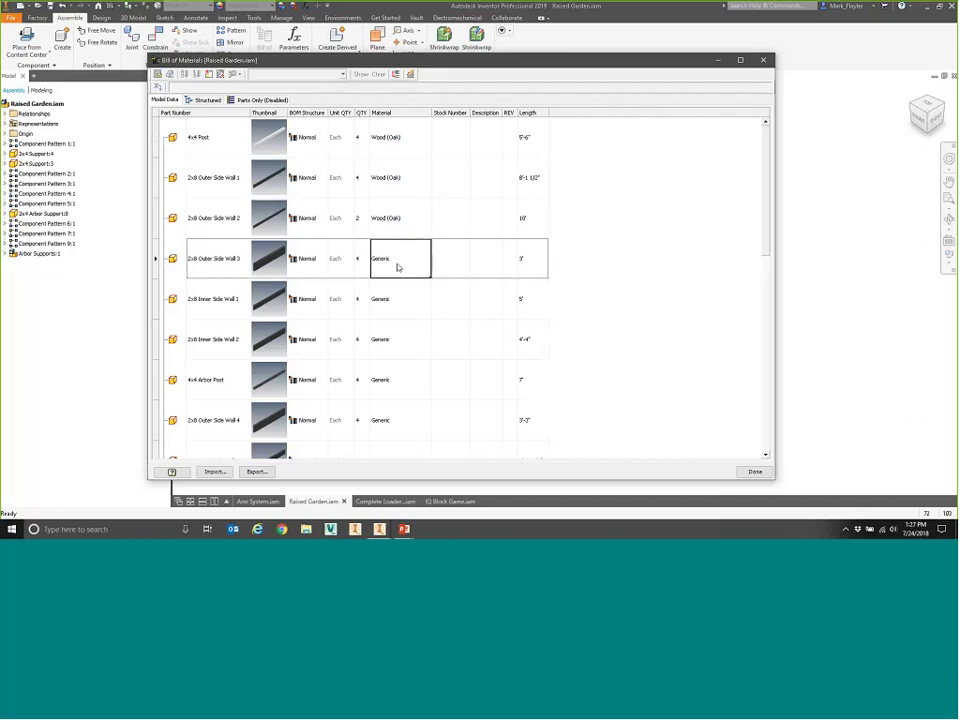
text(Wood (Oak))
Step: Fill Wood (Oak) from 2x8 Outer Side Wall 3 down the Material column through the parts nested under Arbor Supports
scroll(397, 267, down, 1)
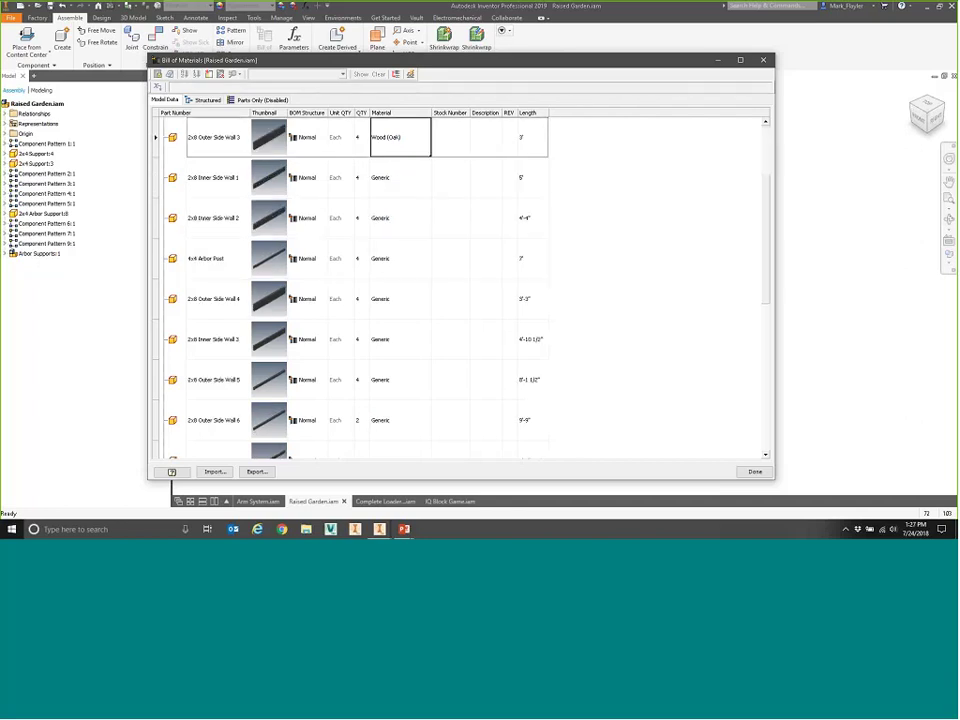
click(429, 155)
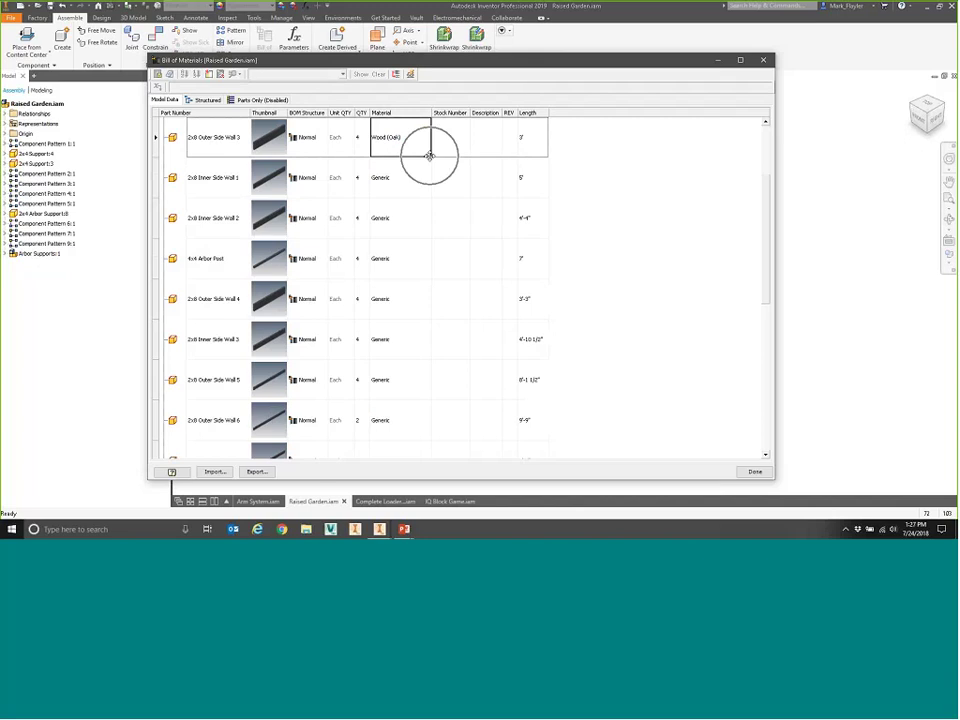
click(434, 164)
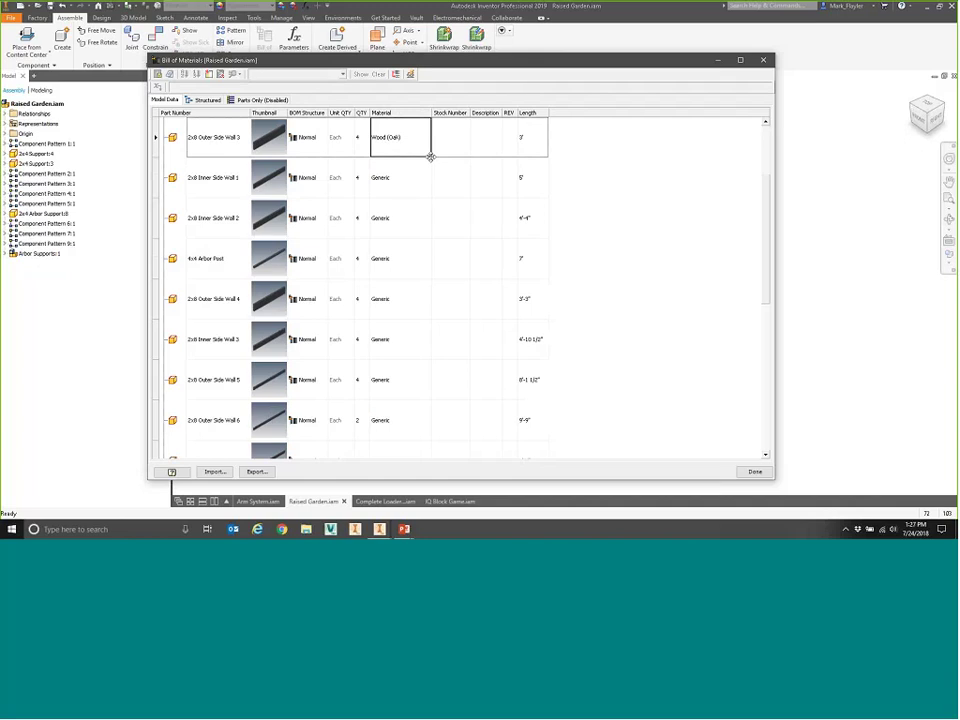
drag(431, 157, 408, 421)
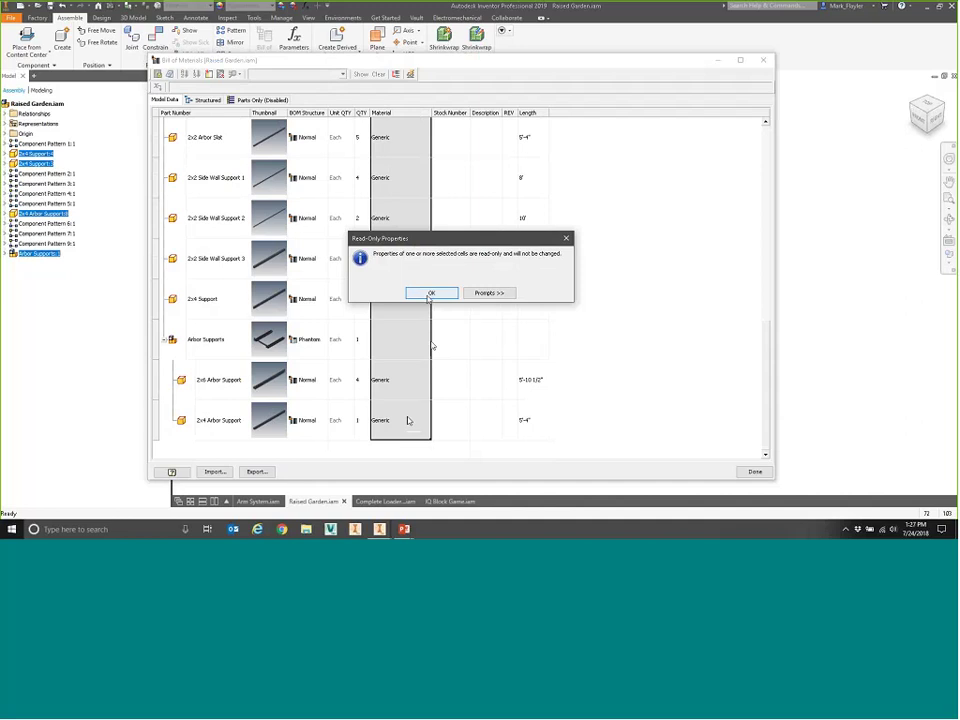
key(Return)
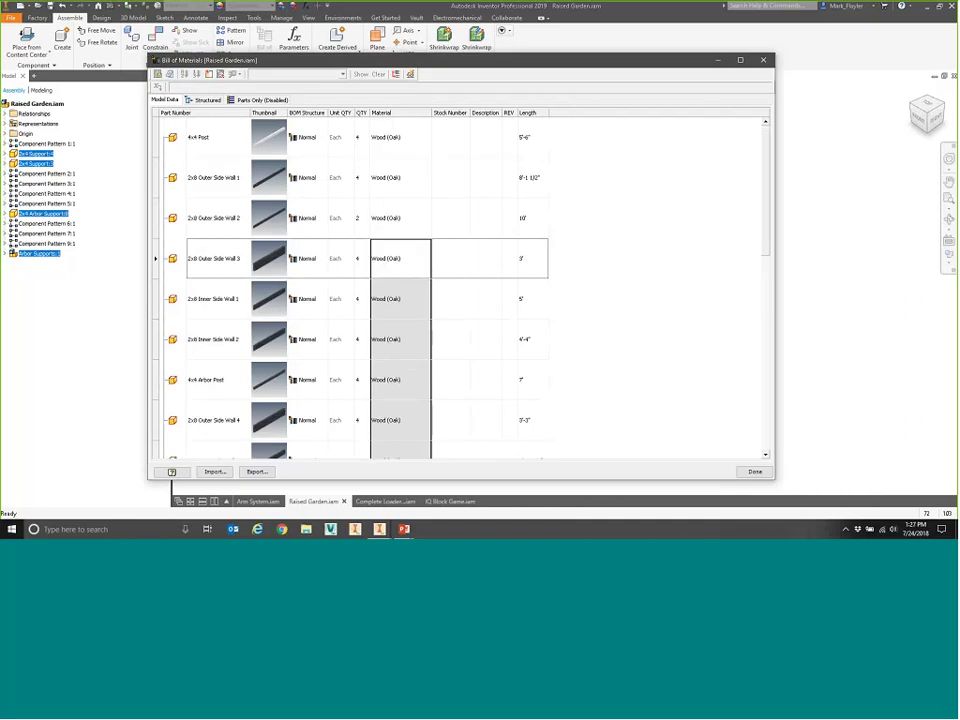
scroll(406, 300, down, 5)
click(408, 311)
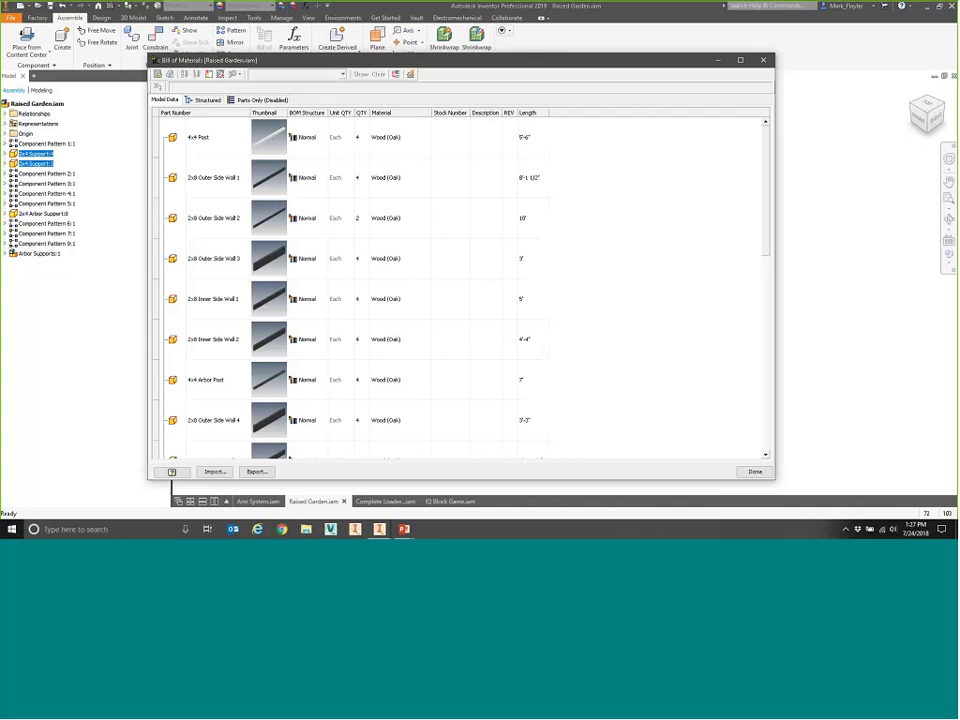
Step: Enter 4 x 4 Lumber as the description of the 4x4 Post, and widen the Description column
click(453, 146)
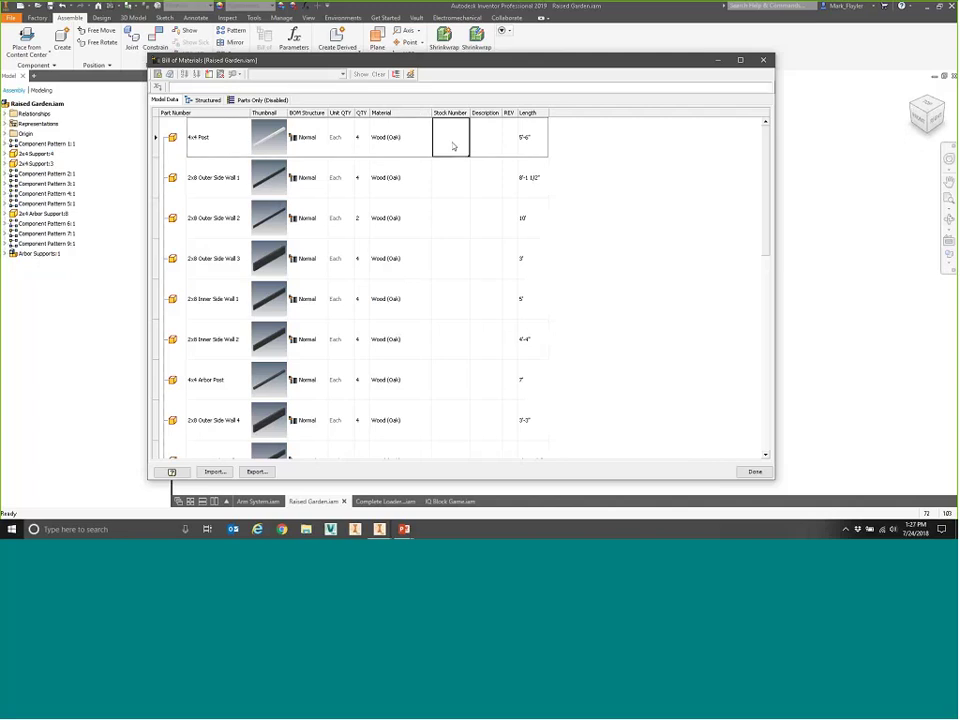
key(Tab)
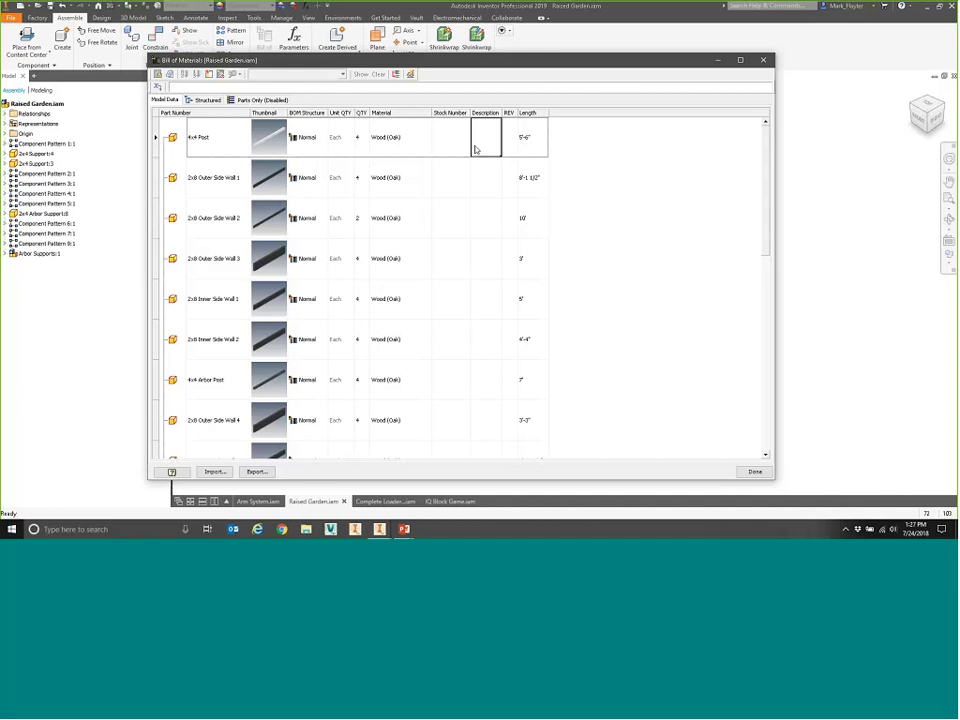
text(8)
text( x 4)
text( Lum)
text(ber)
key(Return)
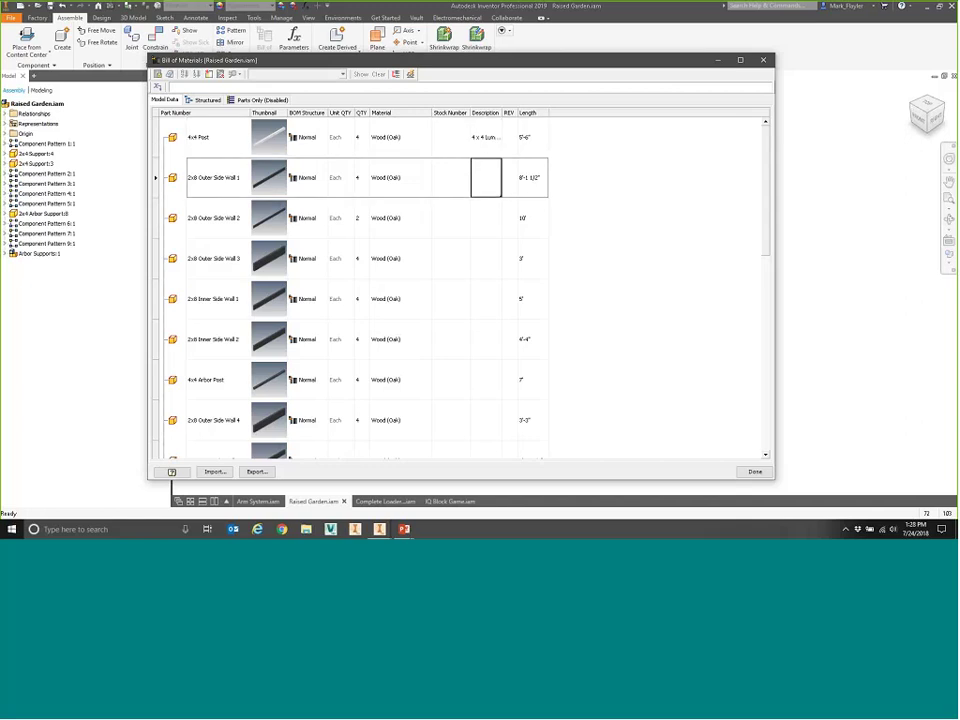
drag(502, 112, 535, 112)
Step: Capitalize the description text of the 4x4 Post
click(495, 148)
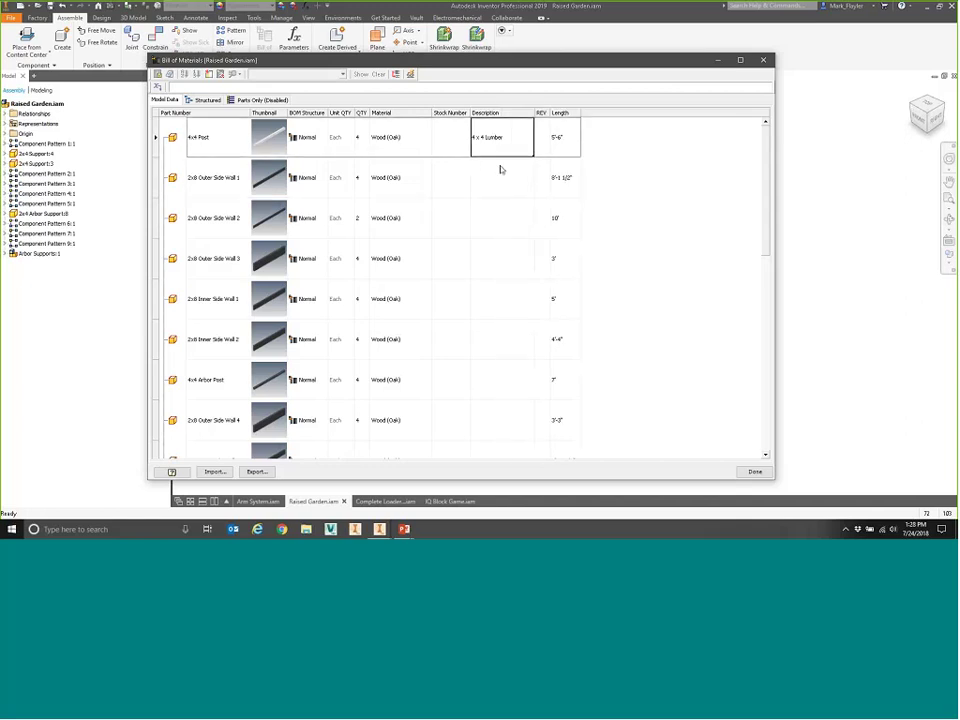
right_click(504, 147)
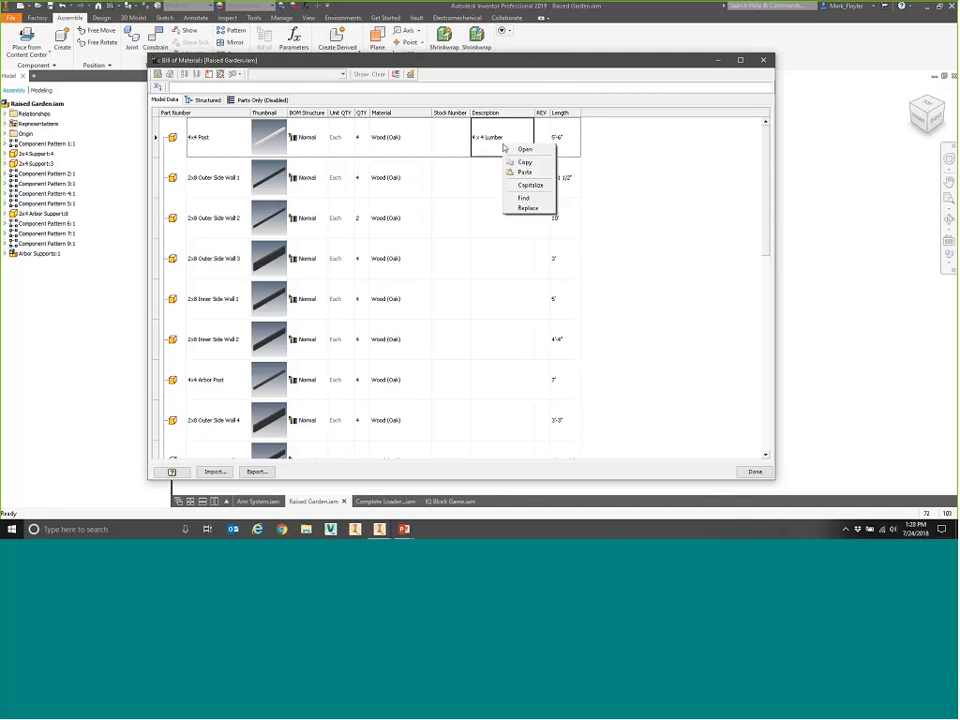
click(531, 185)
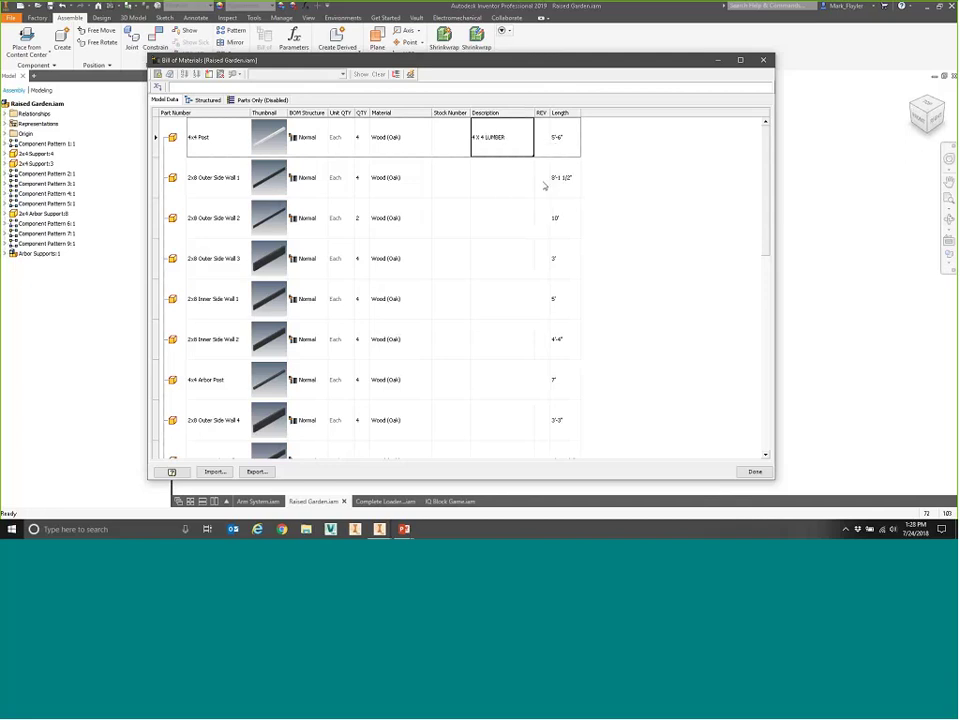
Step: Copy the 4x4 Post's description, 4 X 4 LUMBER, to the 4x4 Arbor Post row
click(514, 186)
key(Up)
scroll(501, 336, down, 10)
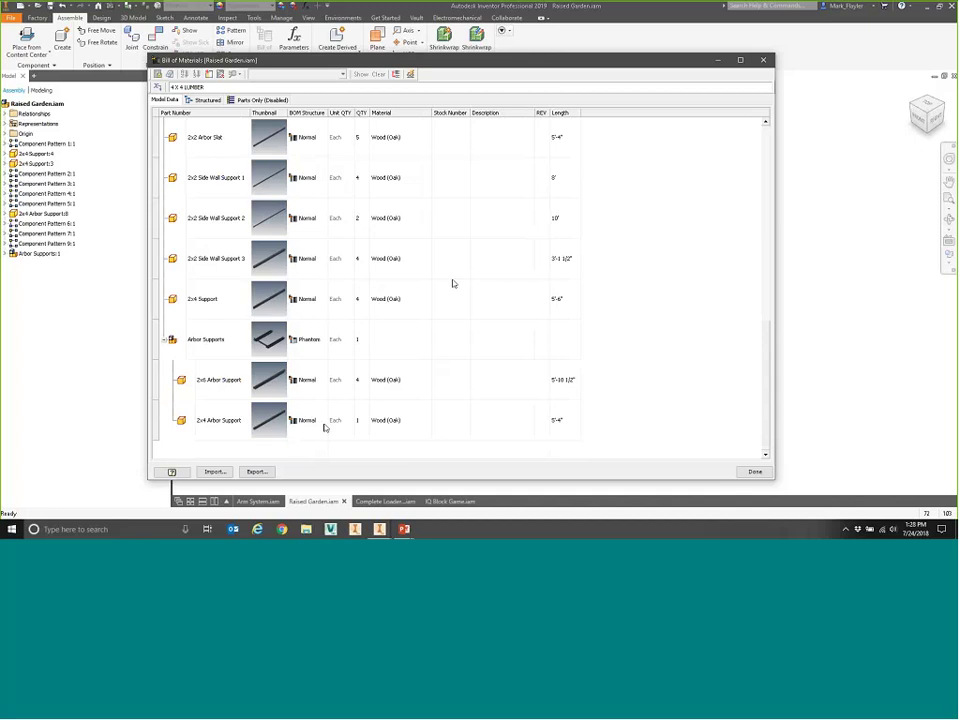
scroll(473, 422, up, 5)
scroll(473, 422, up, 5)
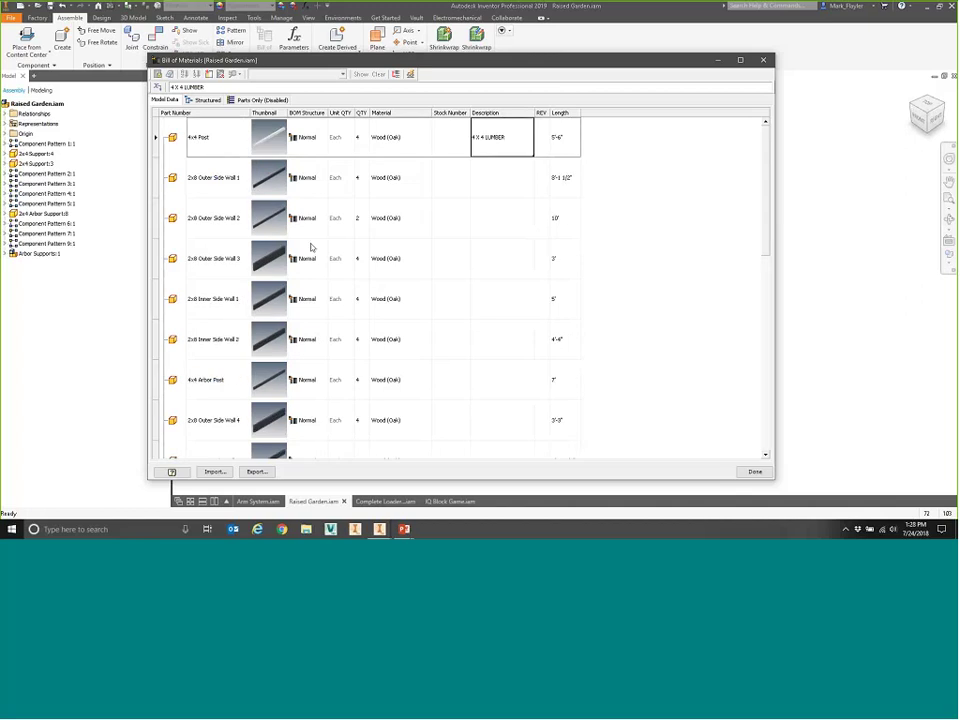
scroll(311, 247, down, 1)
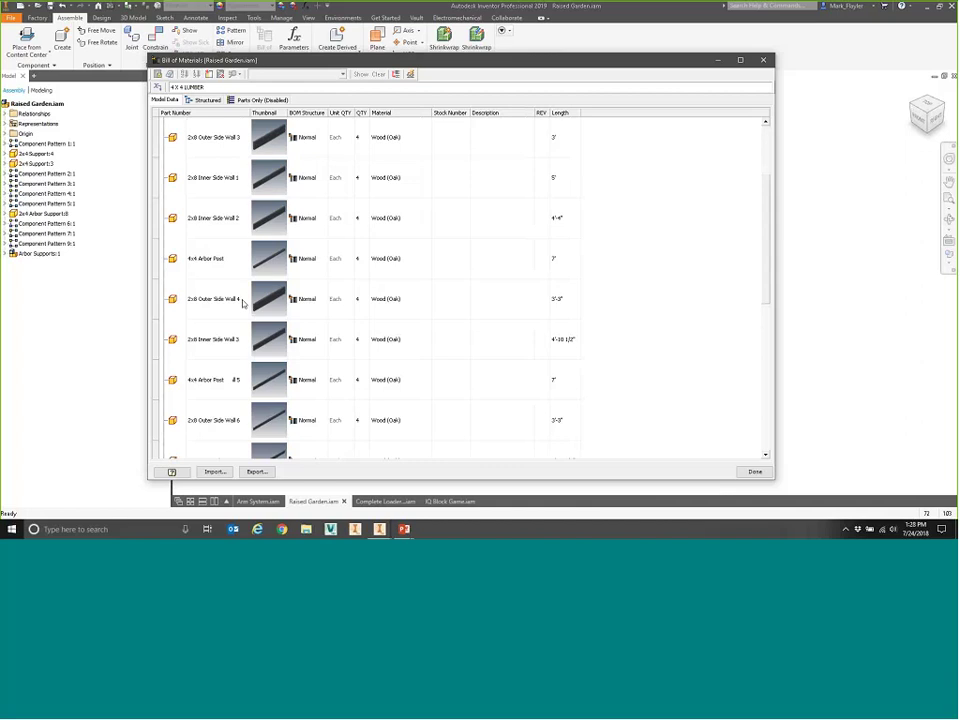
click(480, 270)
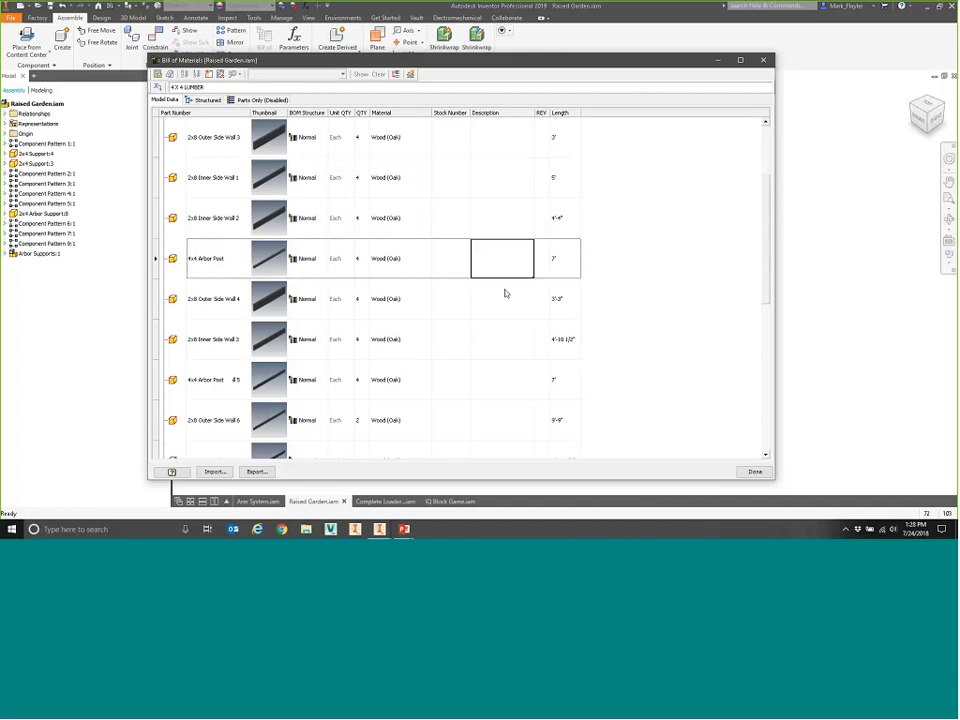
key(Up)
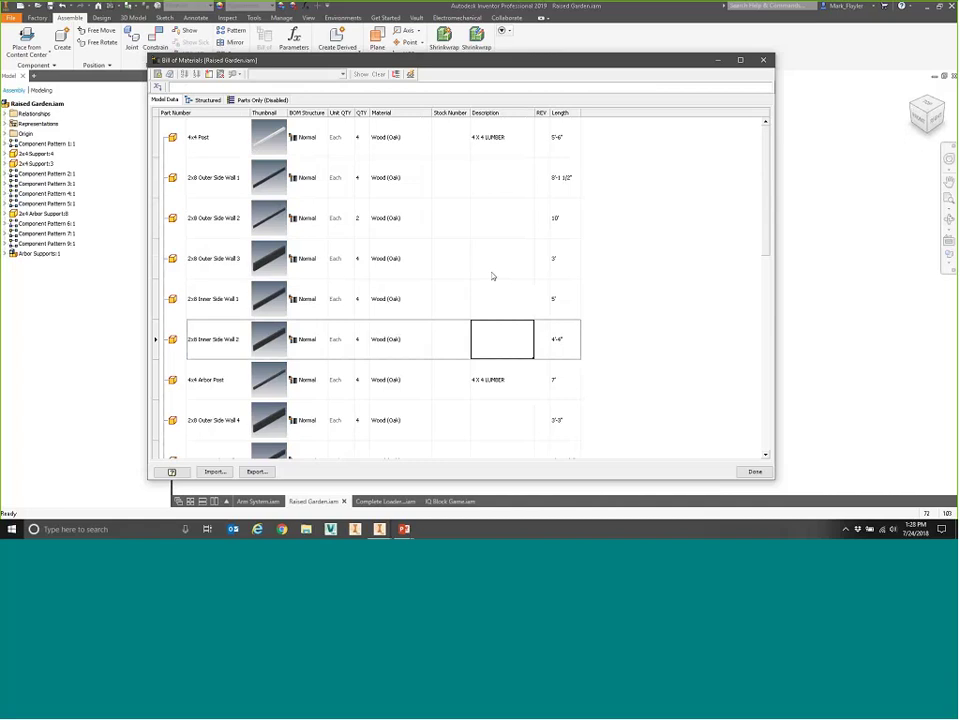
click(502, 177)
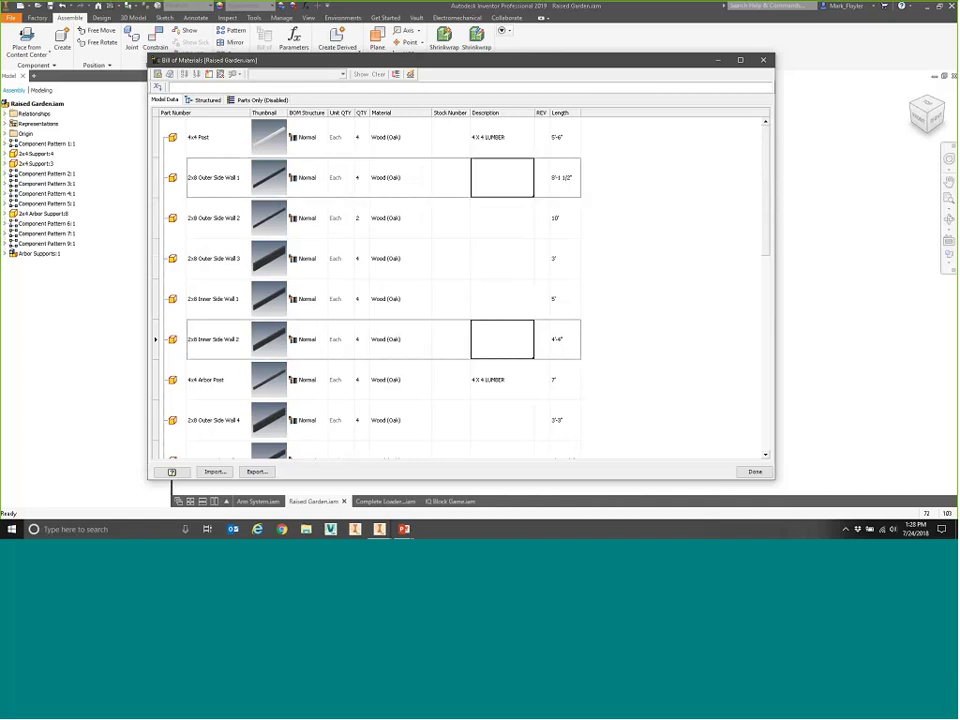
right_click(493, 183)
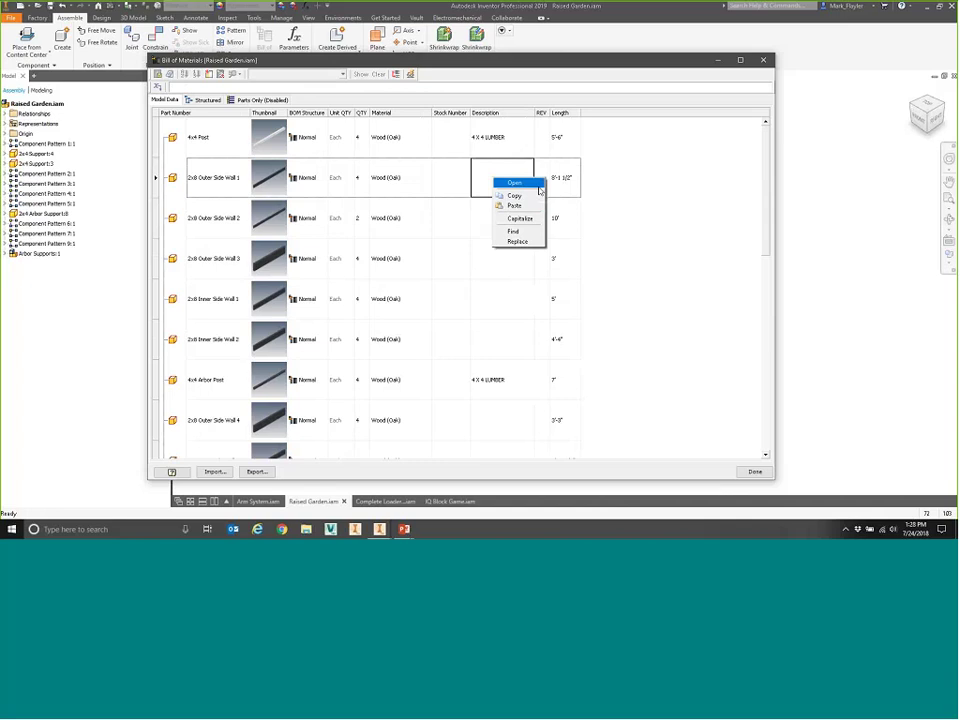
click(642, 186)
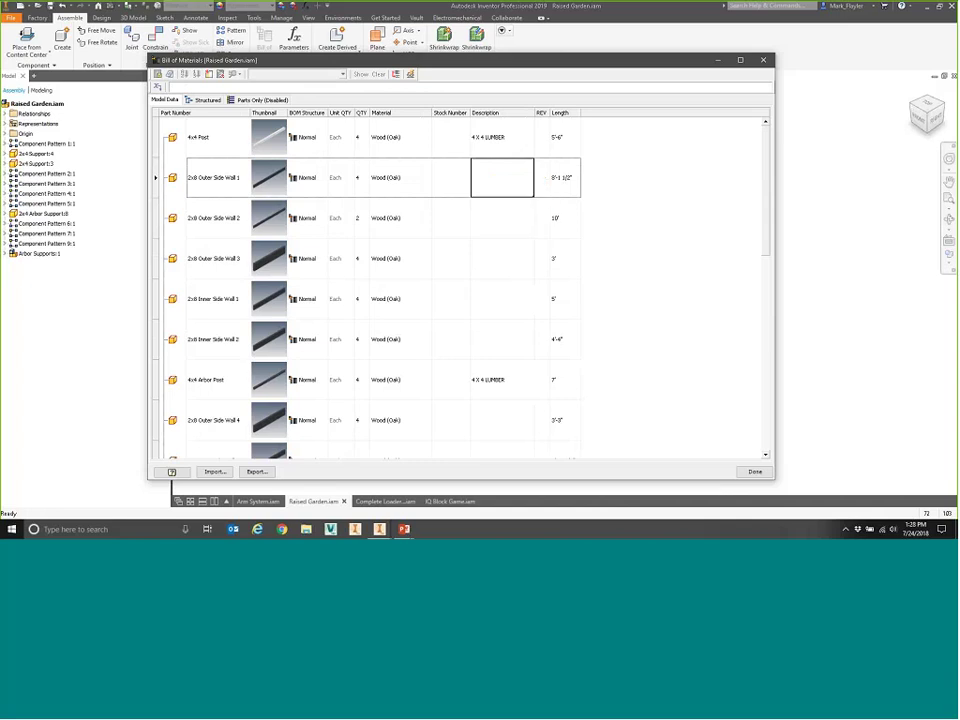
Step: Uncover the model and step through the BOM's material cells to examine the matching components, and close the bill of materials
drag(300, 60, 189, 46)
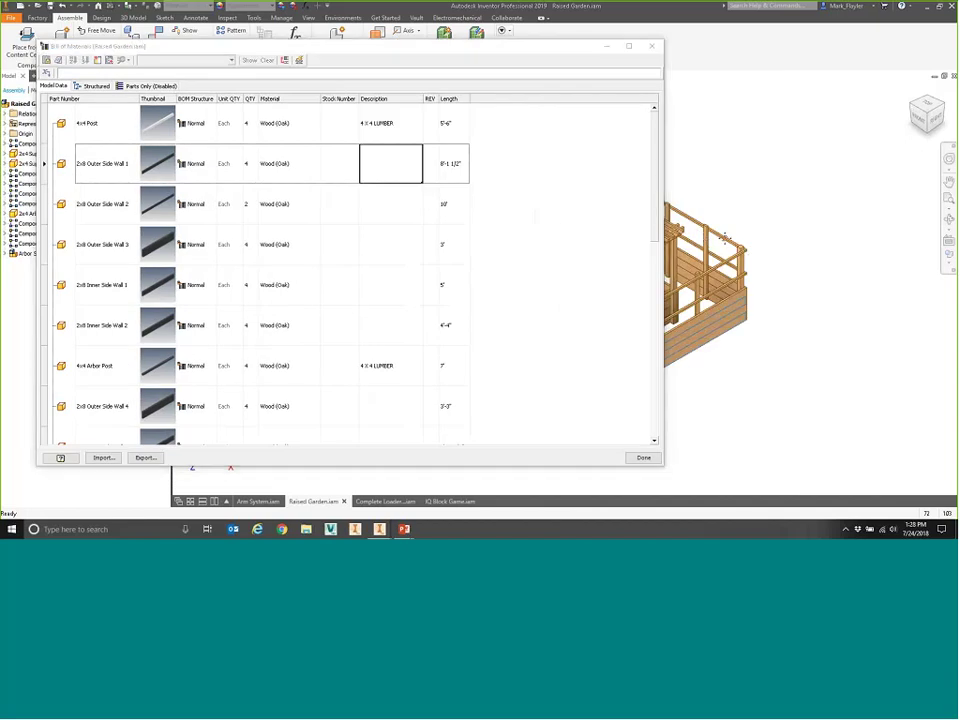
click(283, 171)
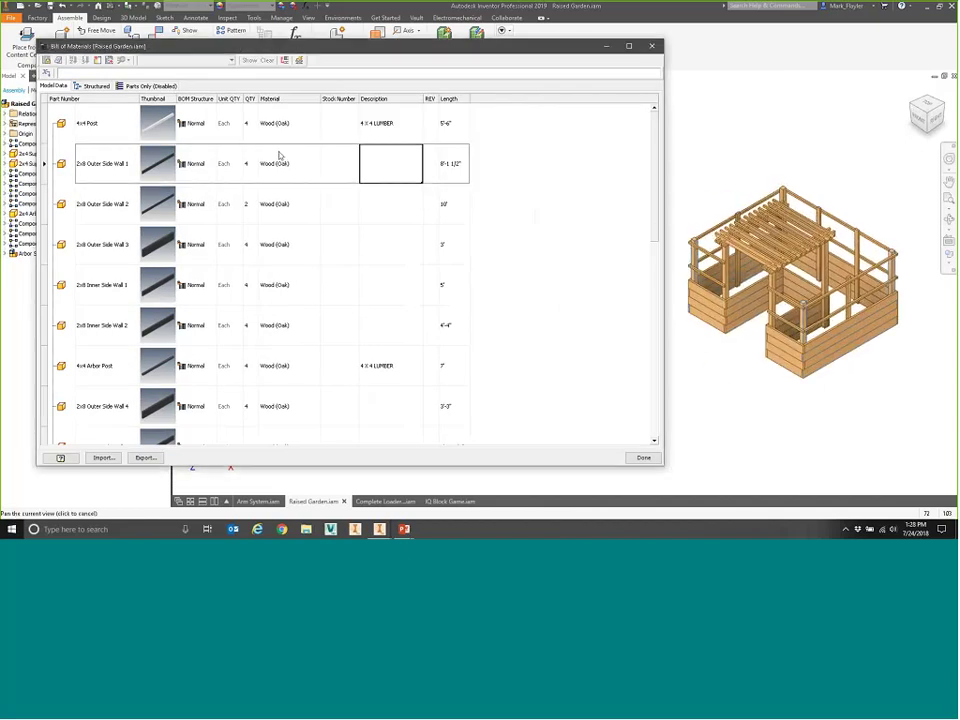
click(287, 192)
click(294, 232)
click(297, 300)
click(296, 330)
click(294, 358)
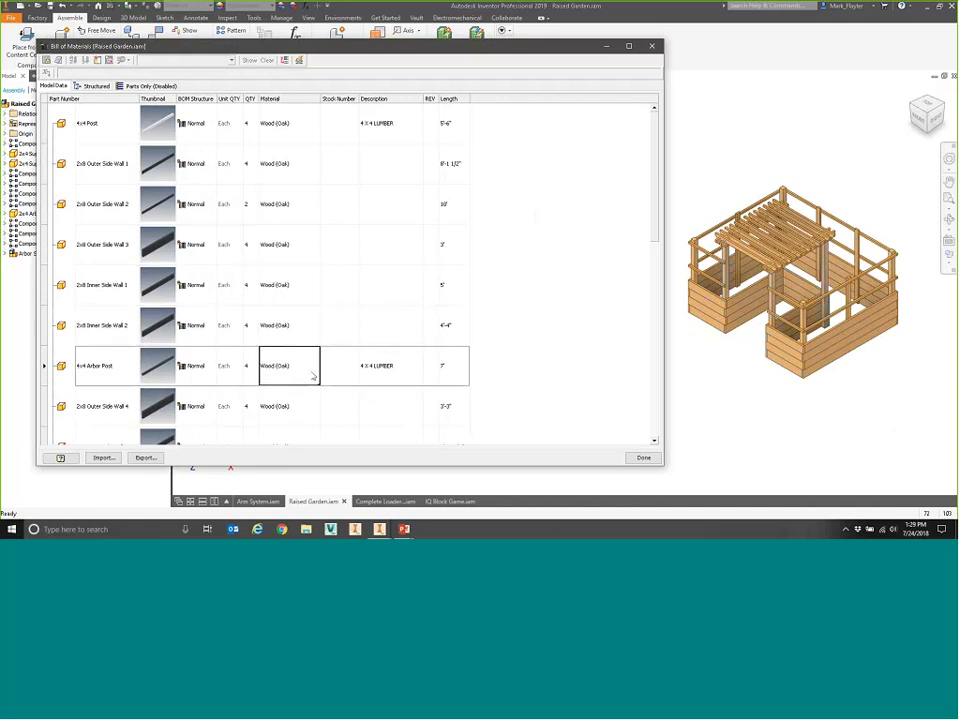
click(289, 406)
scroll(289, 400, down, 3)
click(289, 403)
scroll(289, 380, down, 3)
click(283, 370)
key(Down)
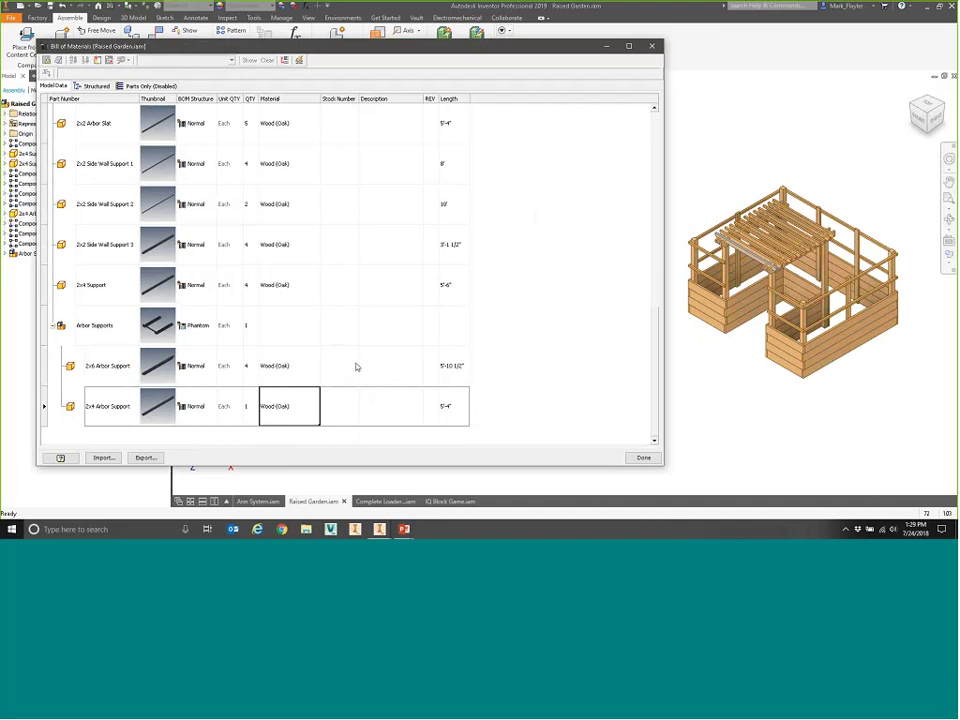
key(Escape)
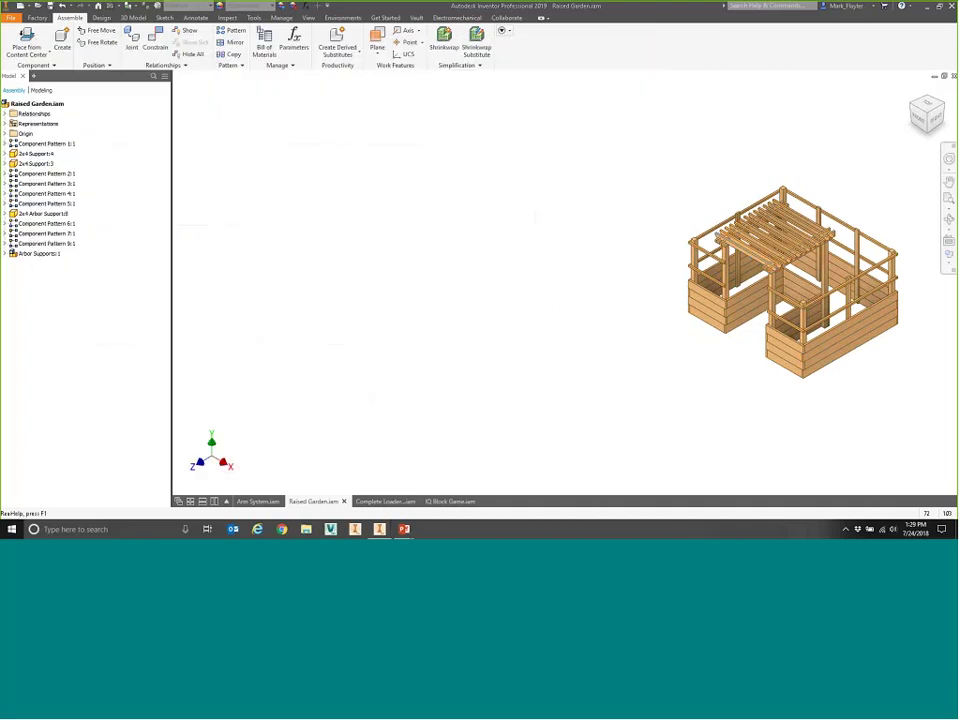
middle_drag(560, 330, 390, 321)
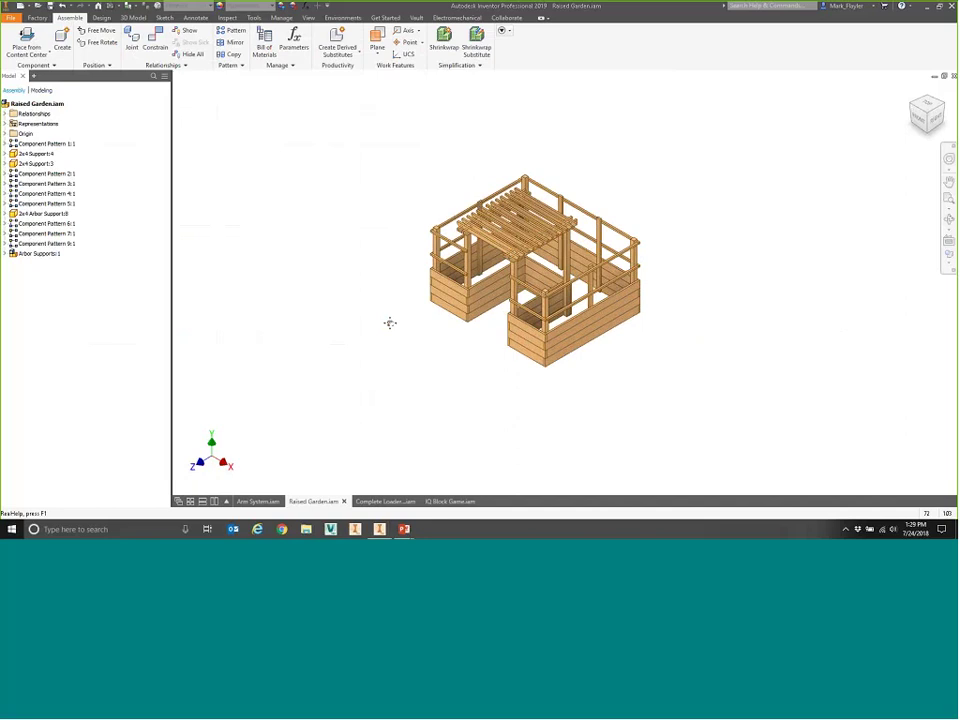
Step: Create a drawing of Arm System from the Standard.idw template and place a front base view of the assembly
click(275, 503)
right_click(27, 104)
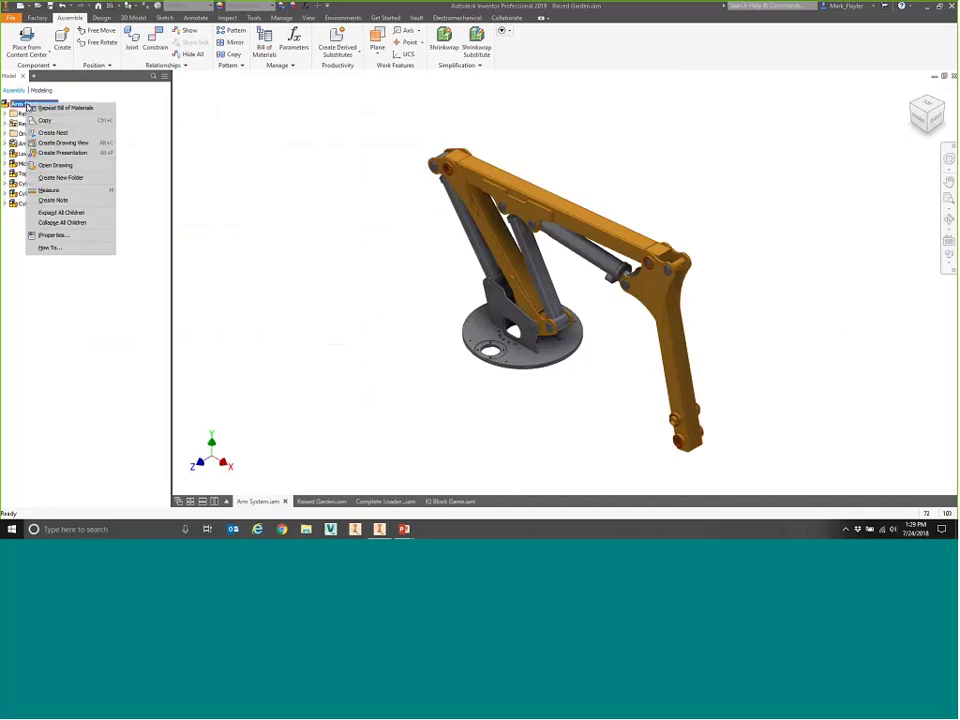
click(62, 142)
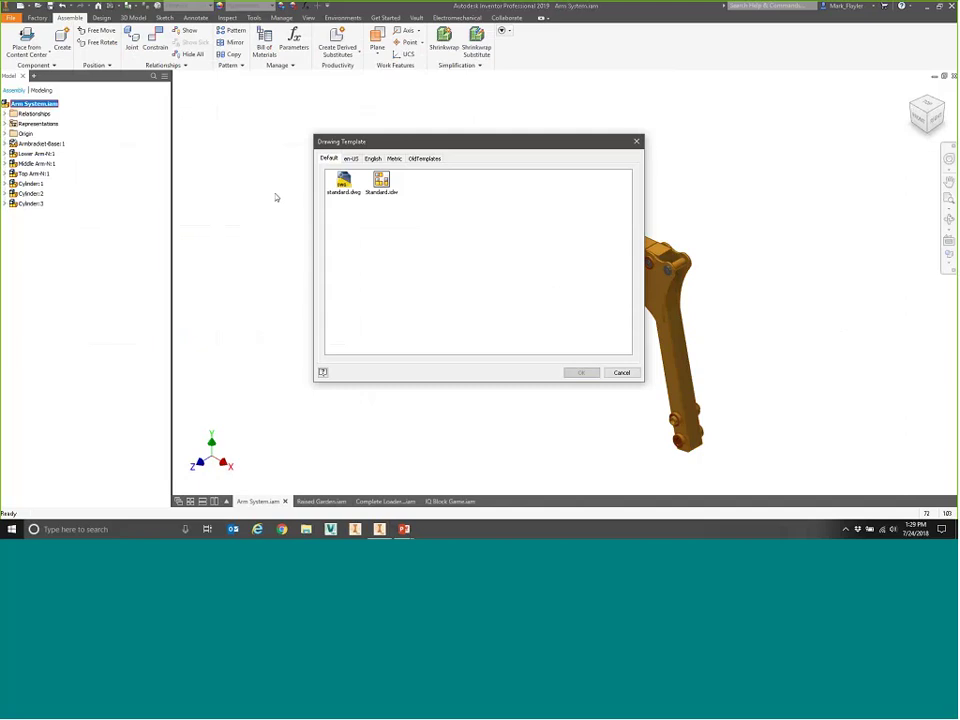
double_click(381, 183)
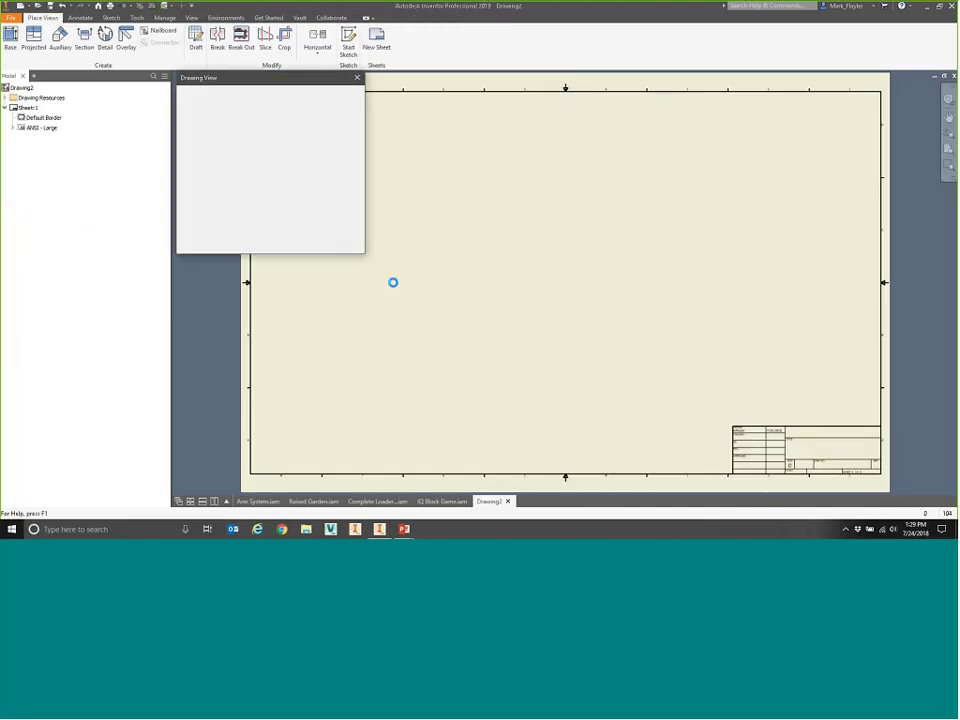
click(493, 298)
click(301, 245)
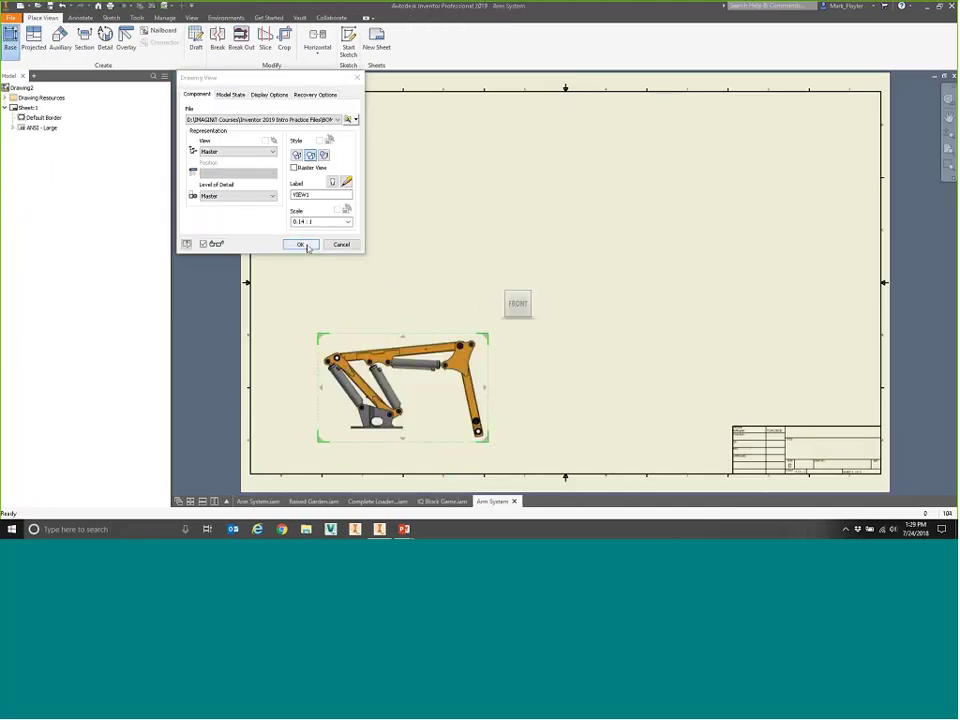
Step: Insert a parts list of the Arm System view, using the Structured BOM view, on the sheet above the arm
click(80, 17)
click(503, 45)
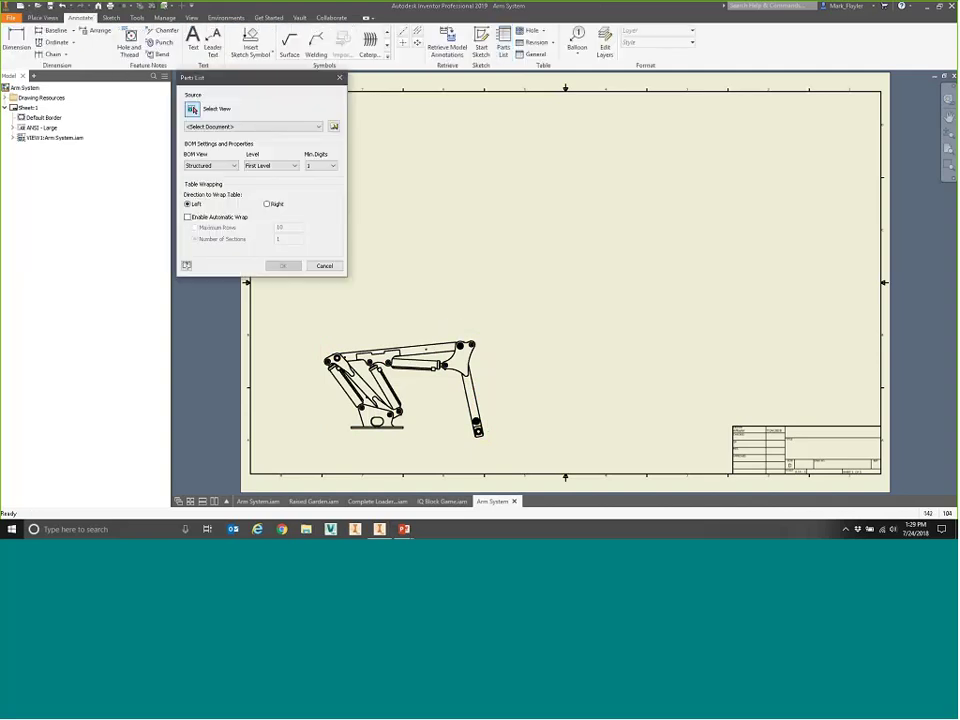
click(212, 165)
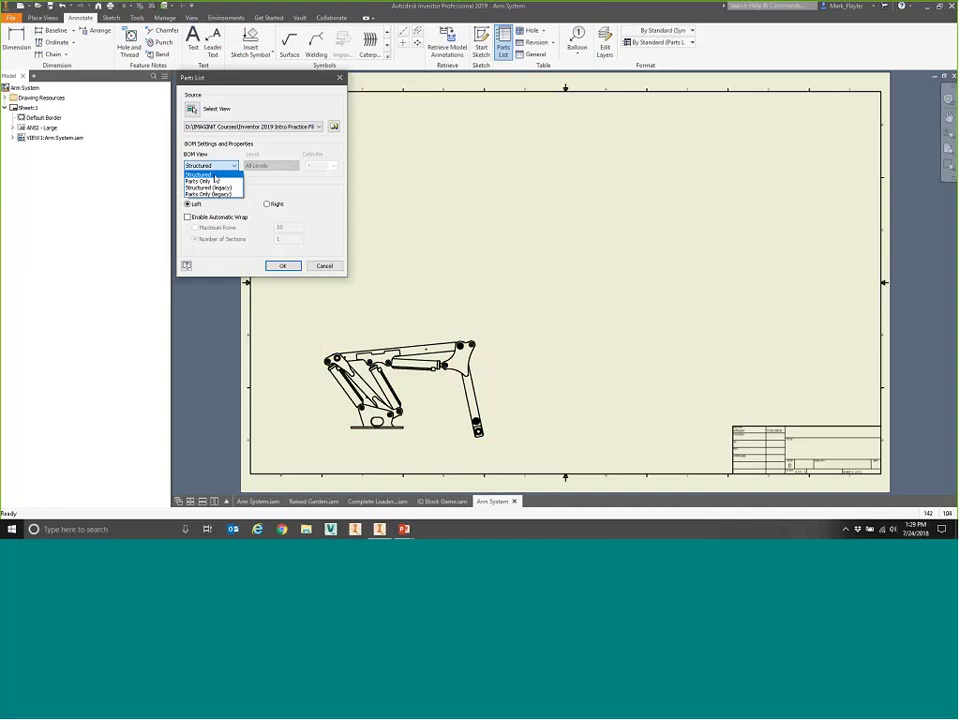
click(292, 265)
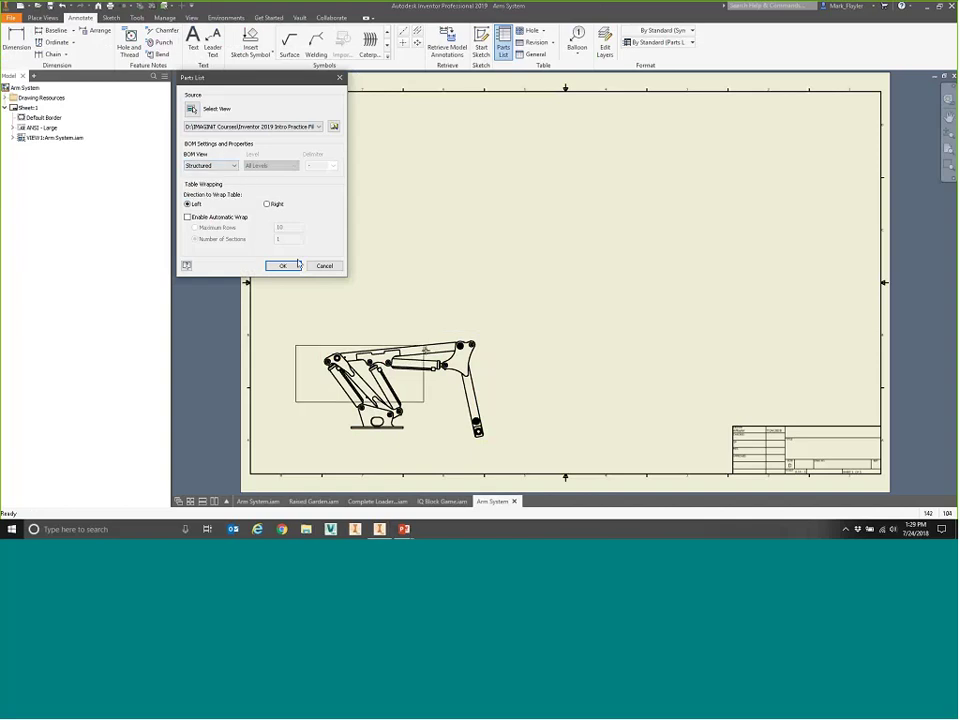
click(440, 232)
scroll(380, 292, down, 5)
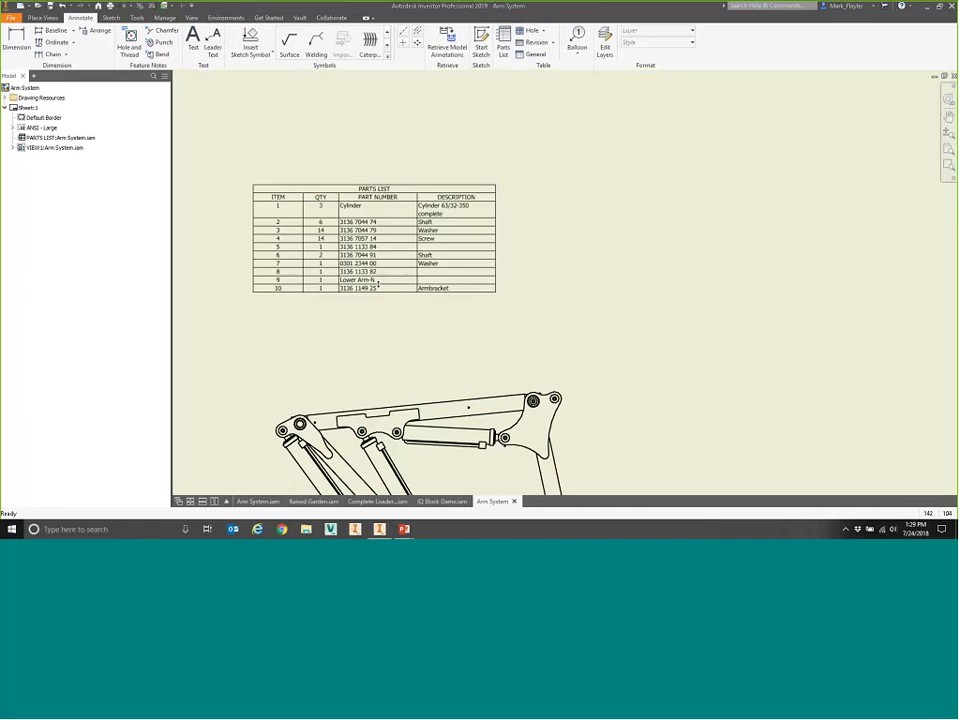
Step: Open the parts list for editing and expand items 5, 8, 9 and 10 to examine their child components, and close it
right_click(440, 233)
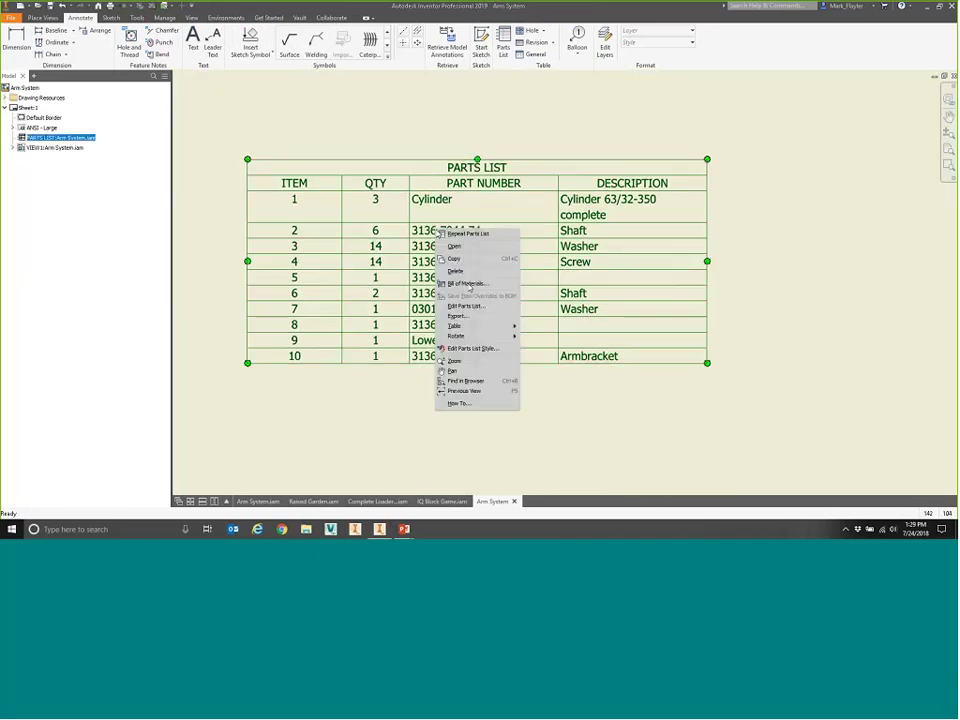
click(466, 306)
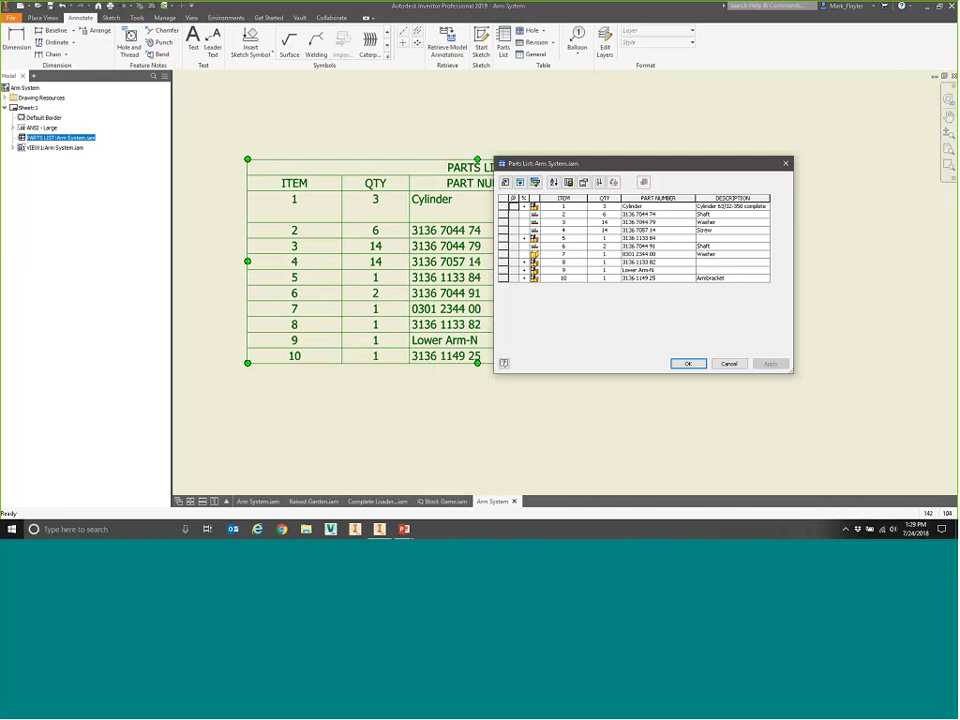
click(524, 238)
click(524, 238)
click(524, 262)
click(524, 262)
click(524, 270)
click(524, 278)
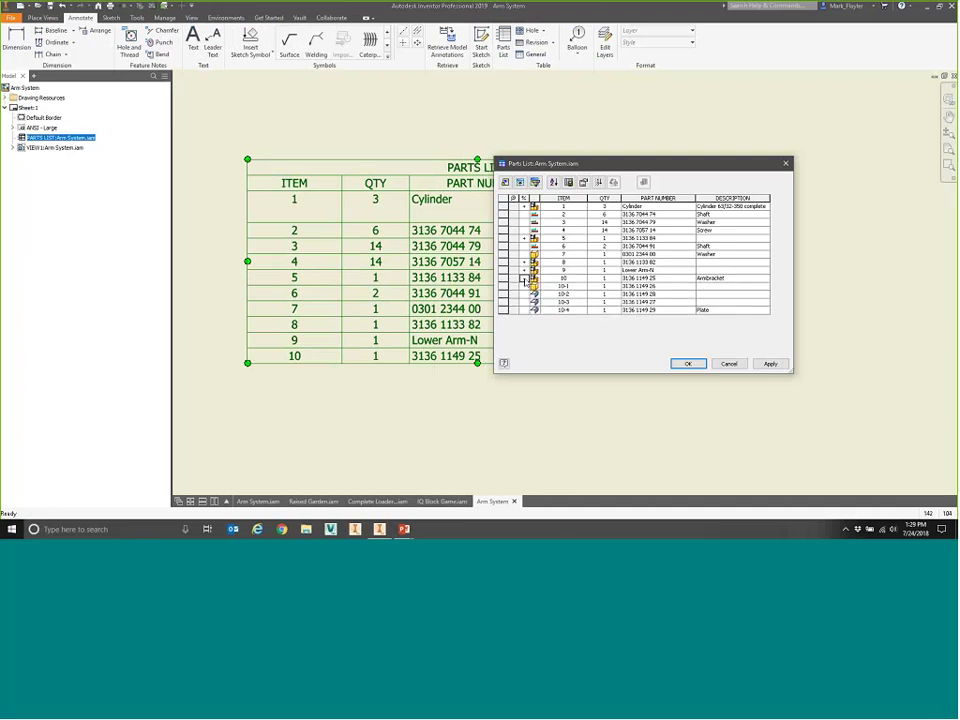
key(Return)
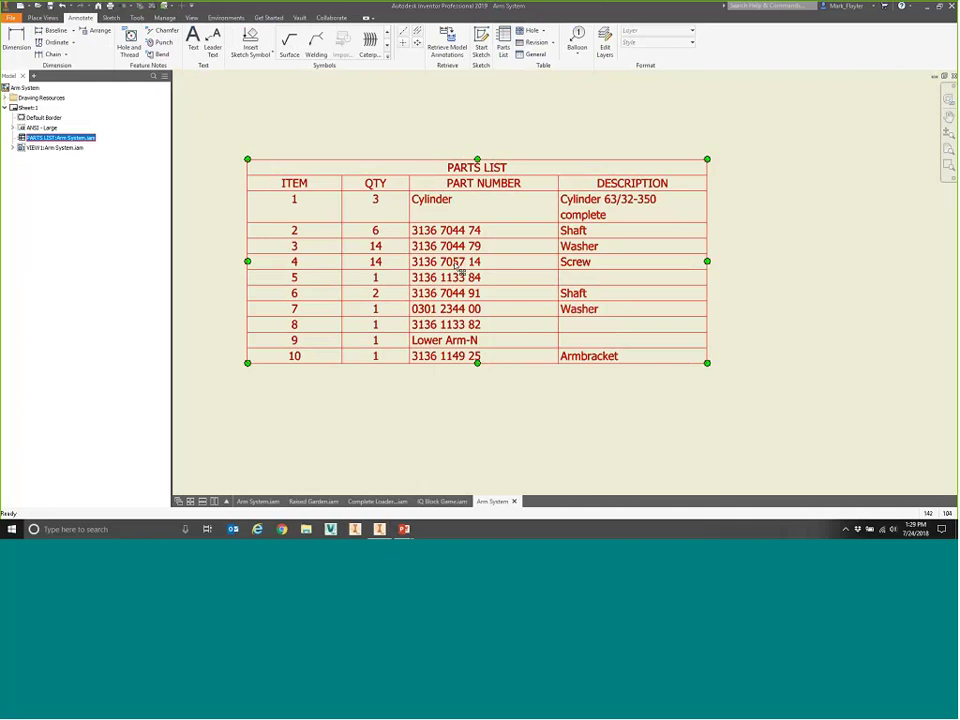
Step: Open the assembly's bill of materials from the parts list to examine the component structures, and close it
right_click(458, 265)
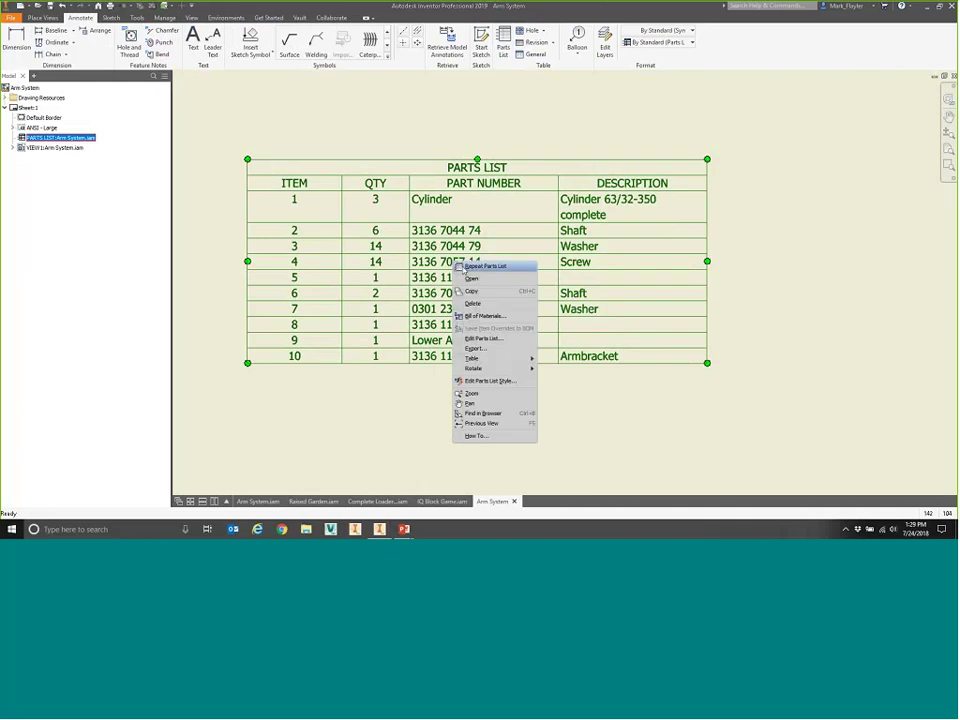
click(503, 316)
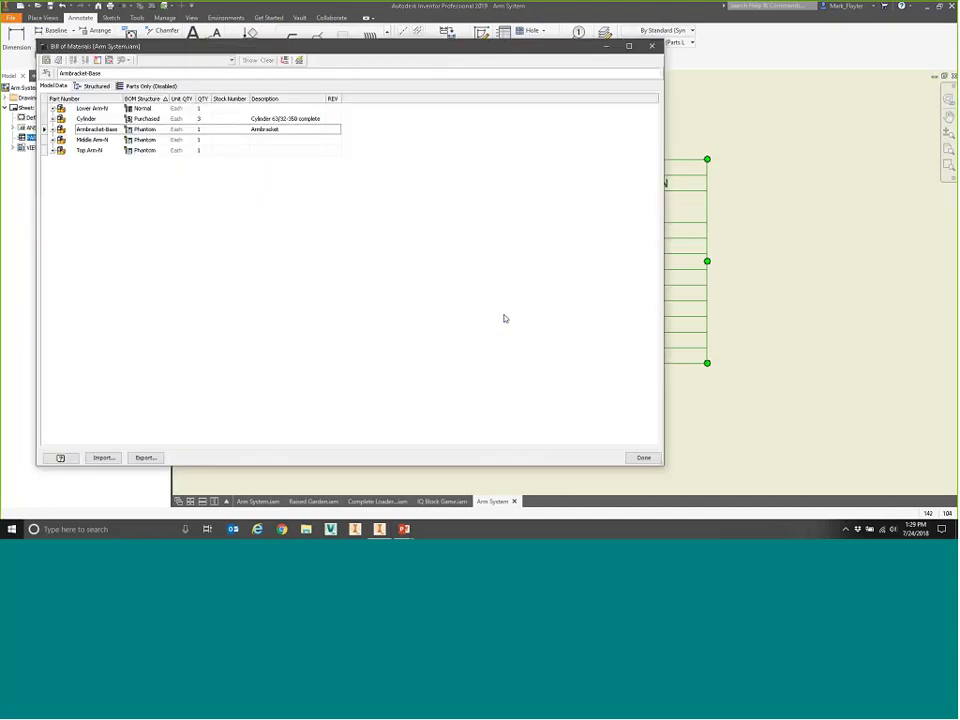
click(652, 46)
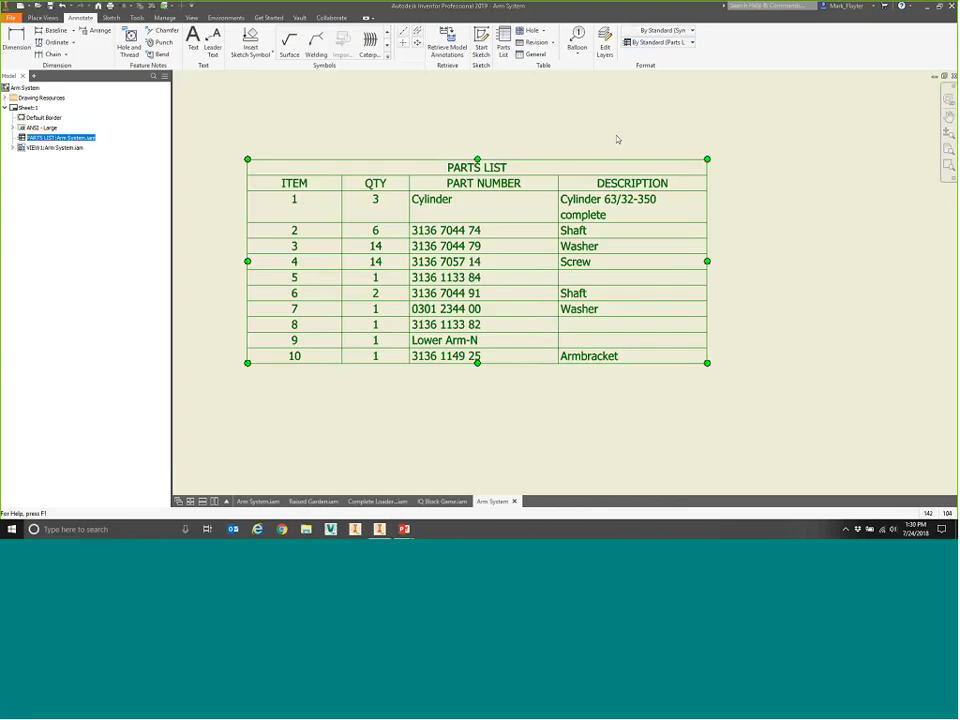
Step: Override the Lower Arm-N description in the parts list with Drrrr This is the Lower Arm, and check the cell's override options
right_click(474, 305)
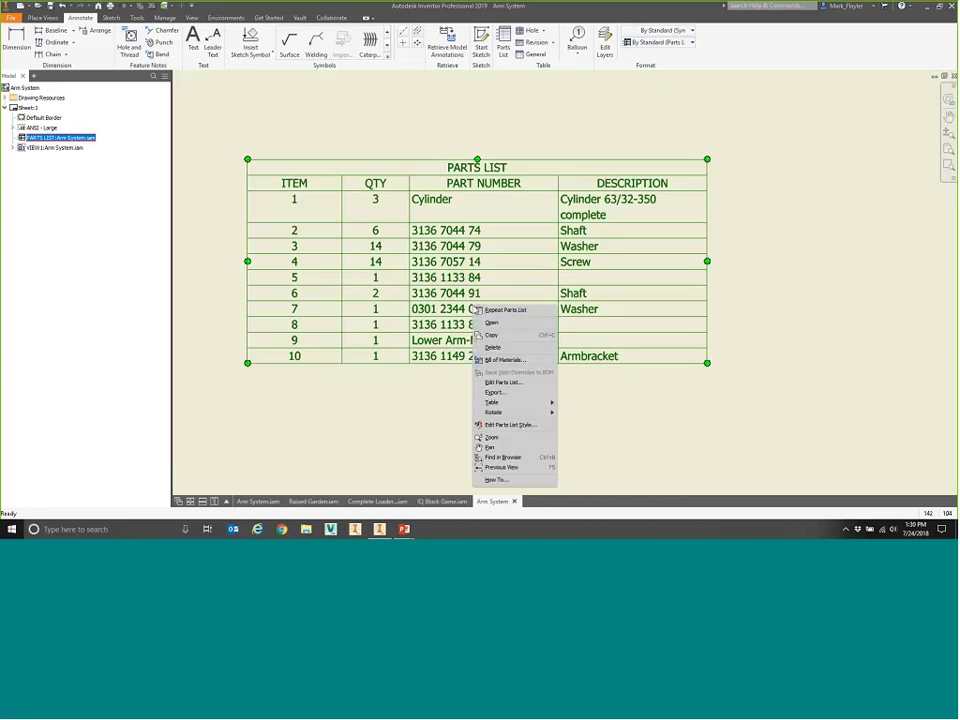
click(504, 382)
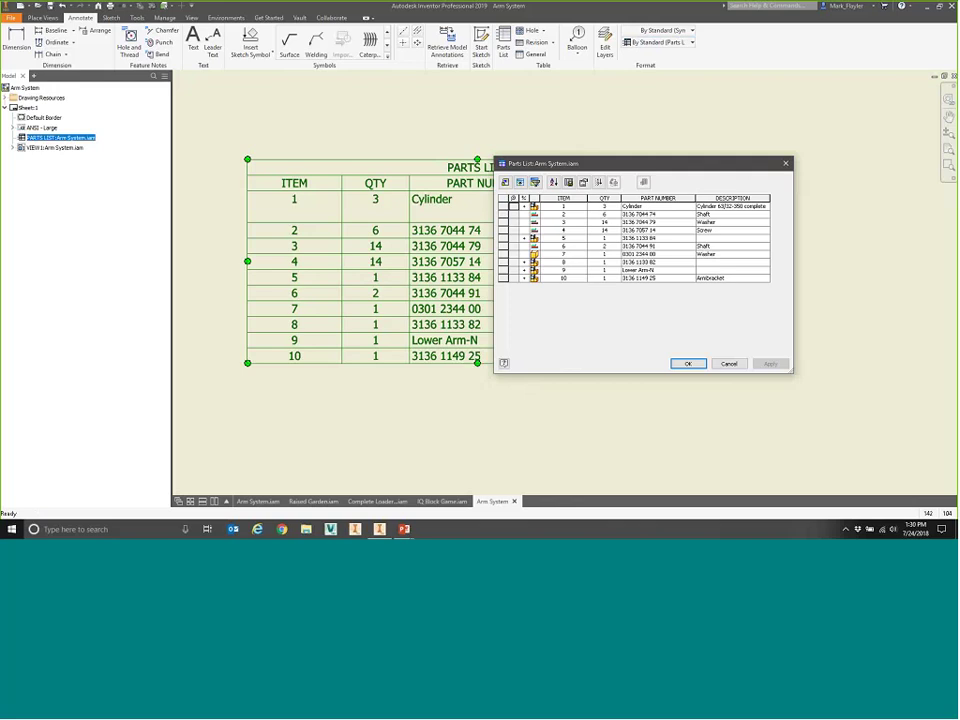
click(706, 270)
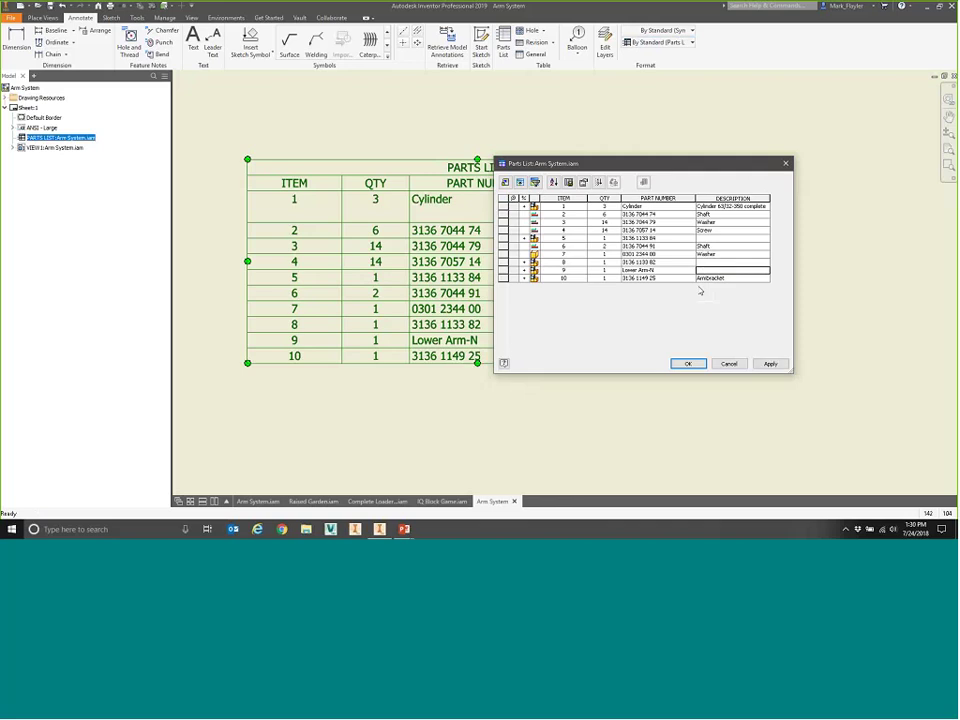
text(Drrrr This is the Lower)
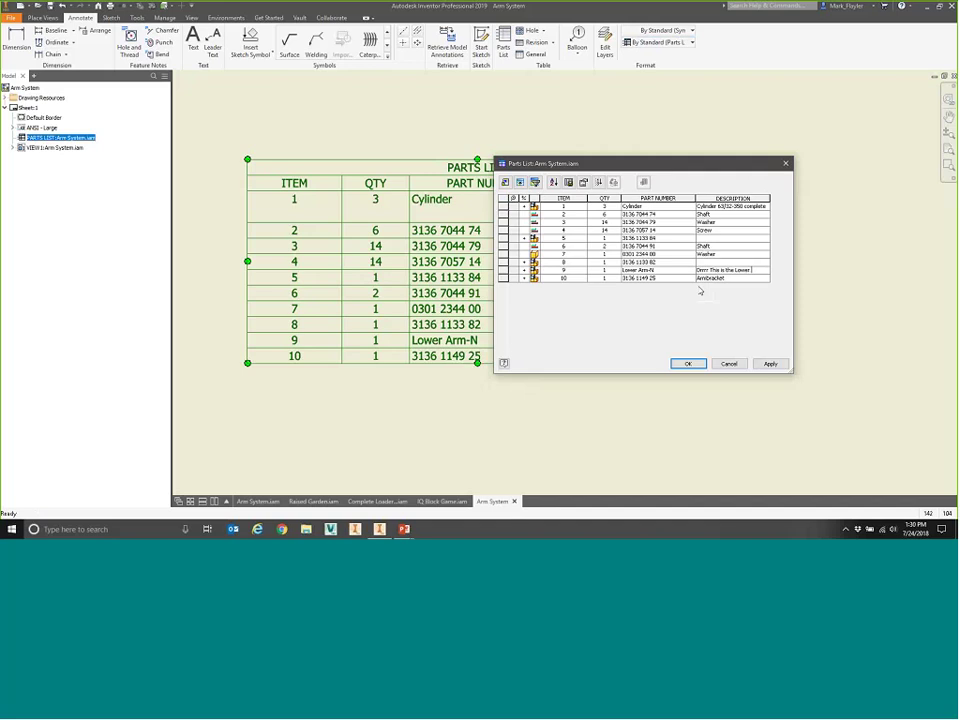
text( Arm)
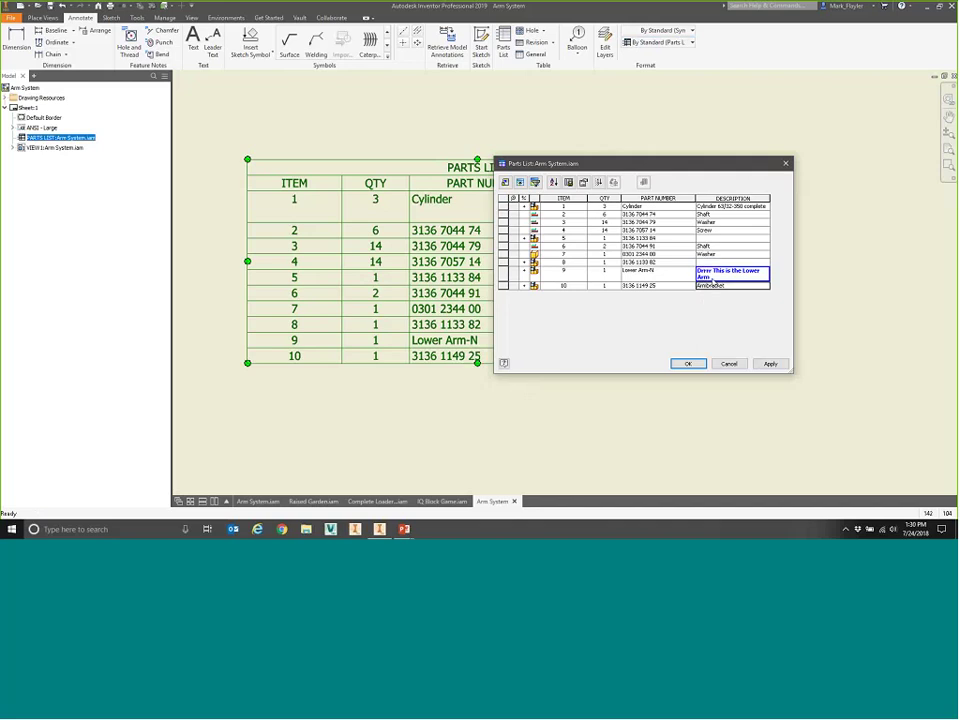
right_click(712, 280)
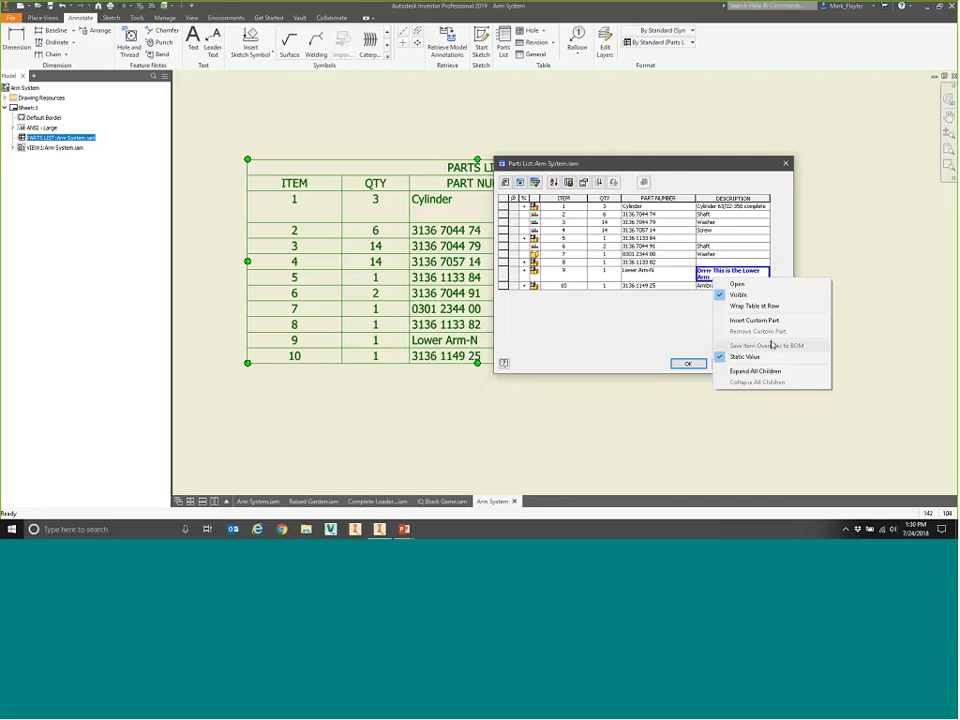
click(679, 319)
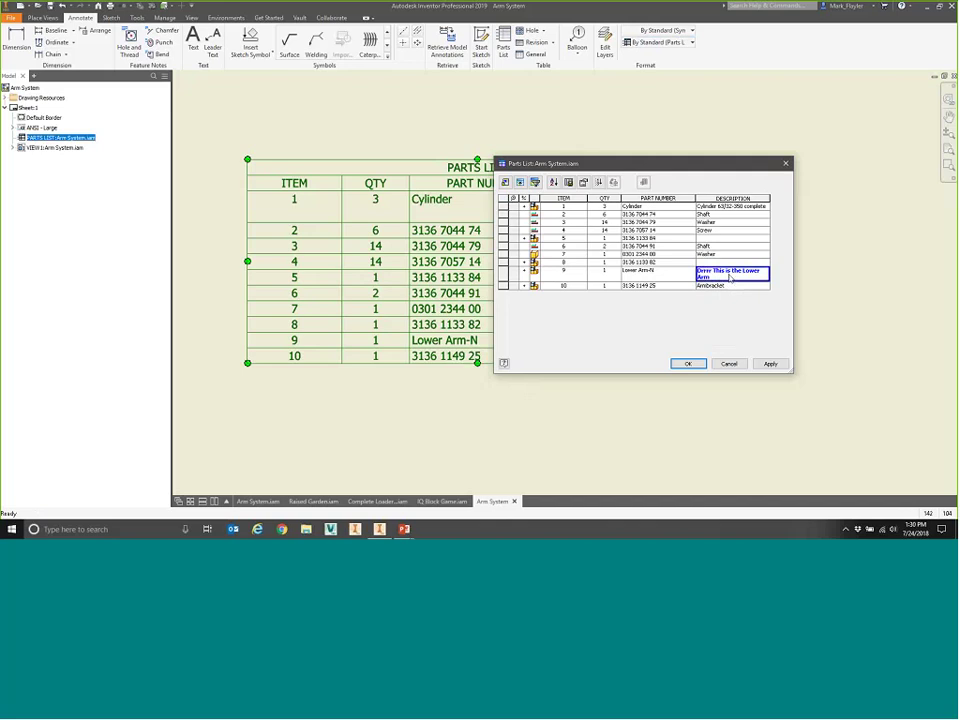
Step: Remove the static value from the Lower Arm-N description and accept the parts list edits
right_click(728, 276)
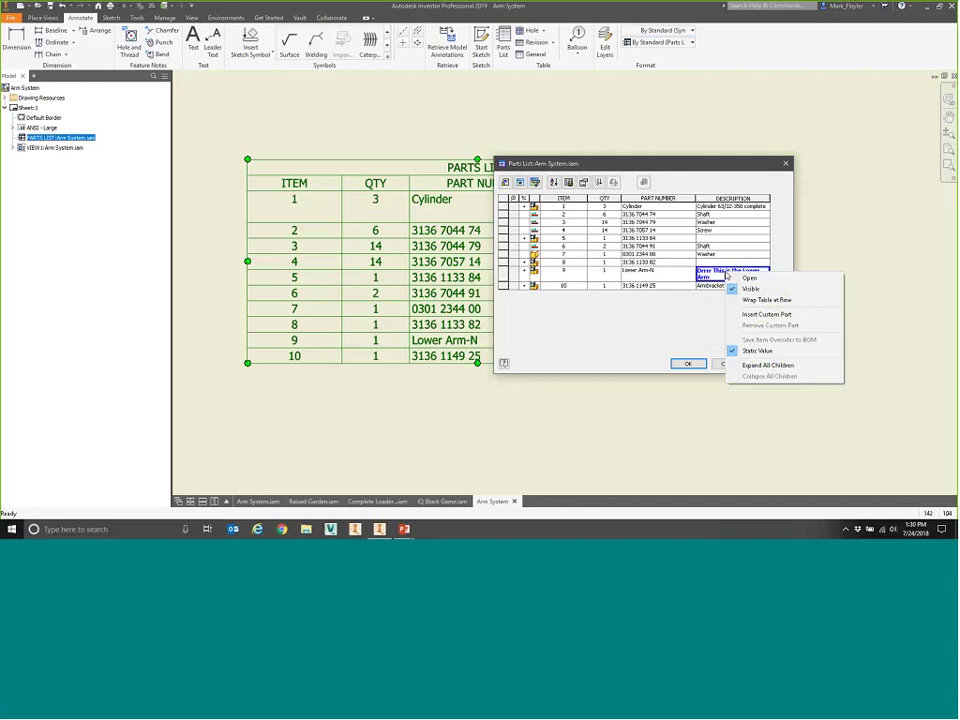
click(779, 352)
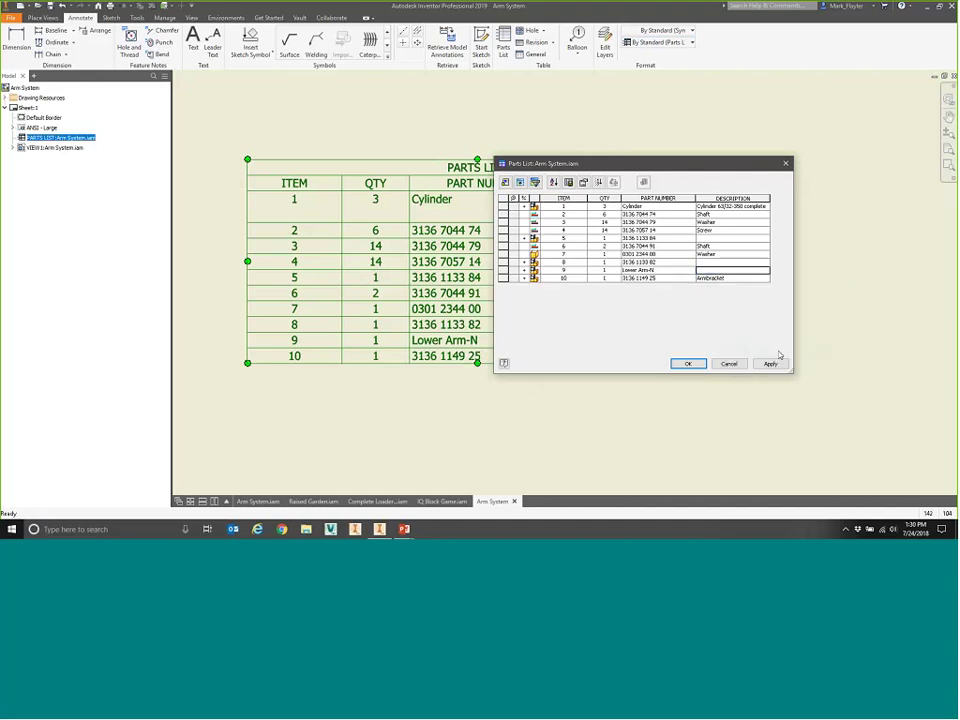
click(688, 364)
click(508, 398)
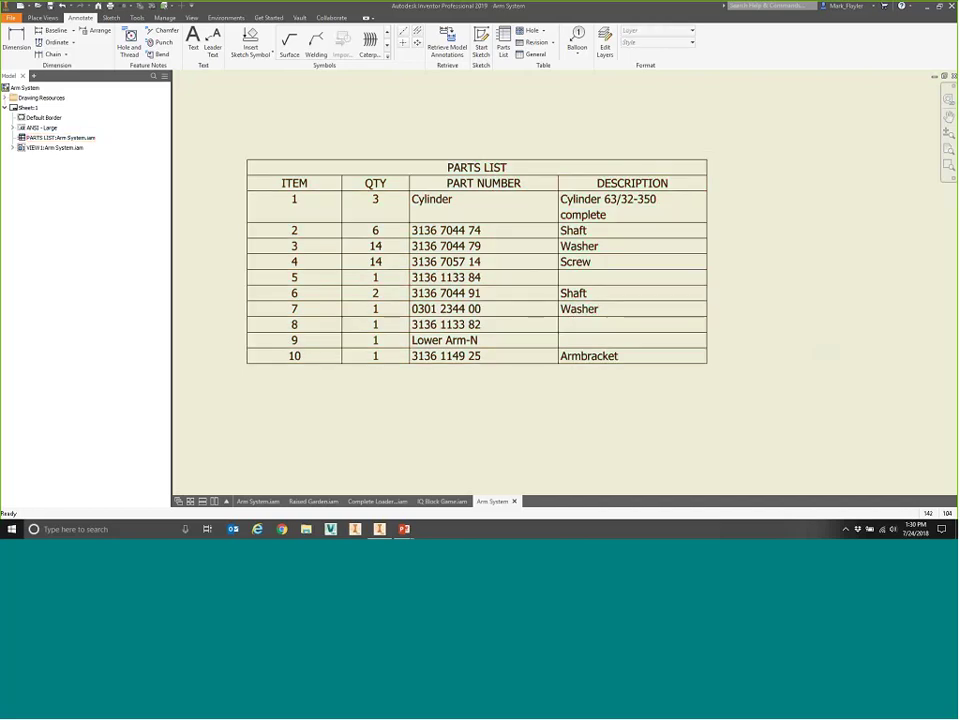
Step: Open the bill of materials from the parts list, examine its export options for the Structured view, and close without exporting
click(428, 304)
right_click(435, 301)
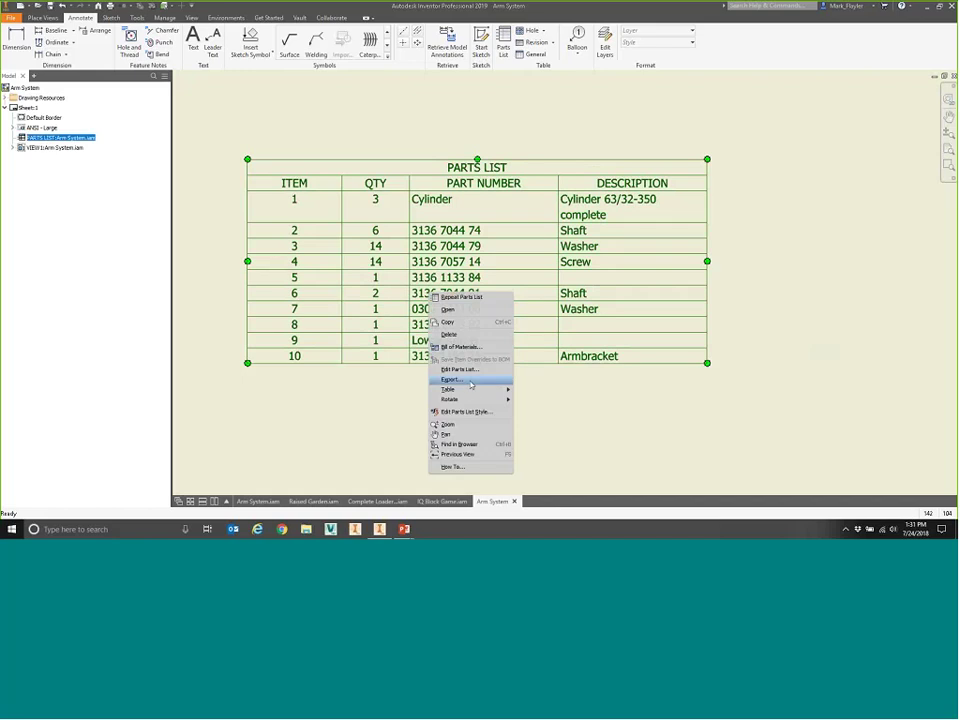
click(471, 383)
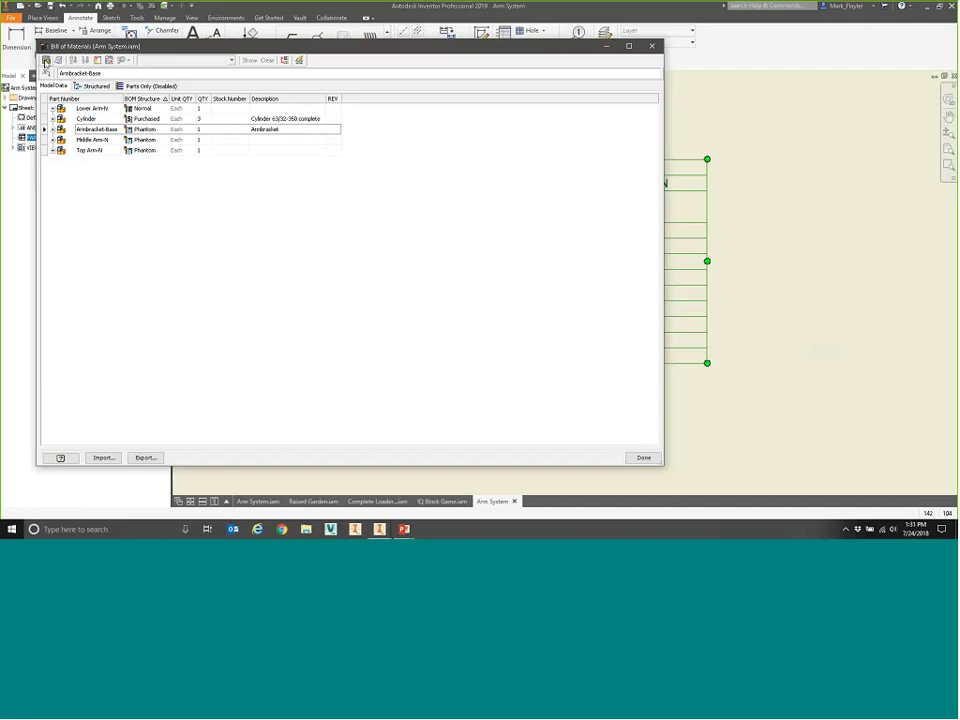
click(45, 62)
click(241, 108)
click(241, 117)
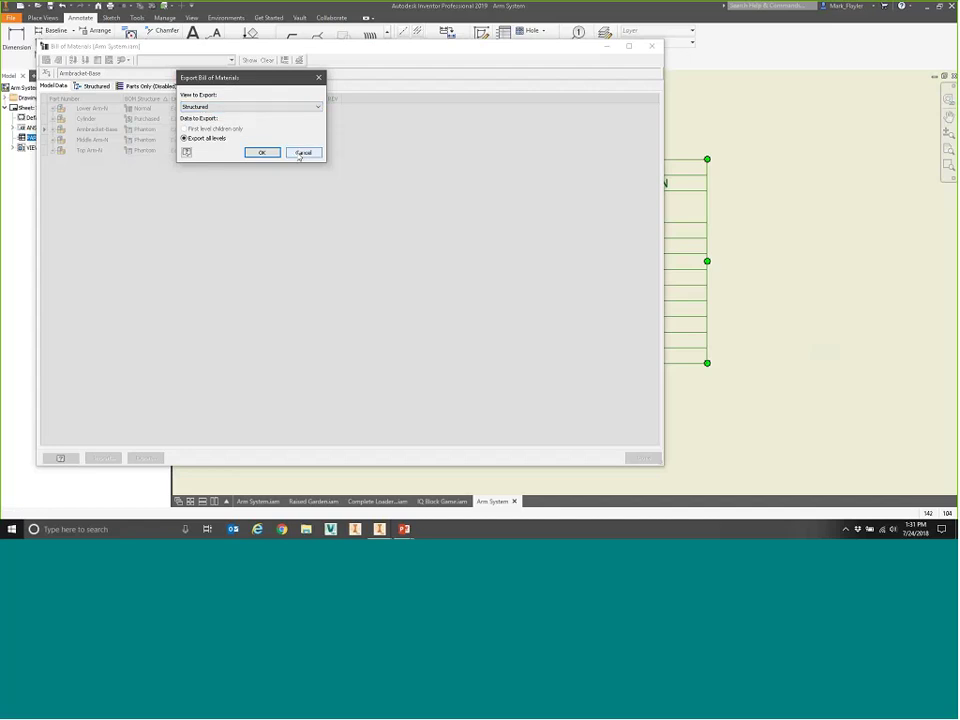
click(261, 152)
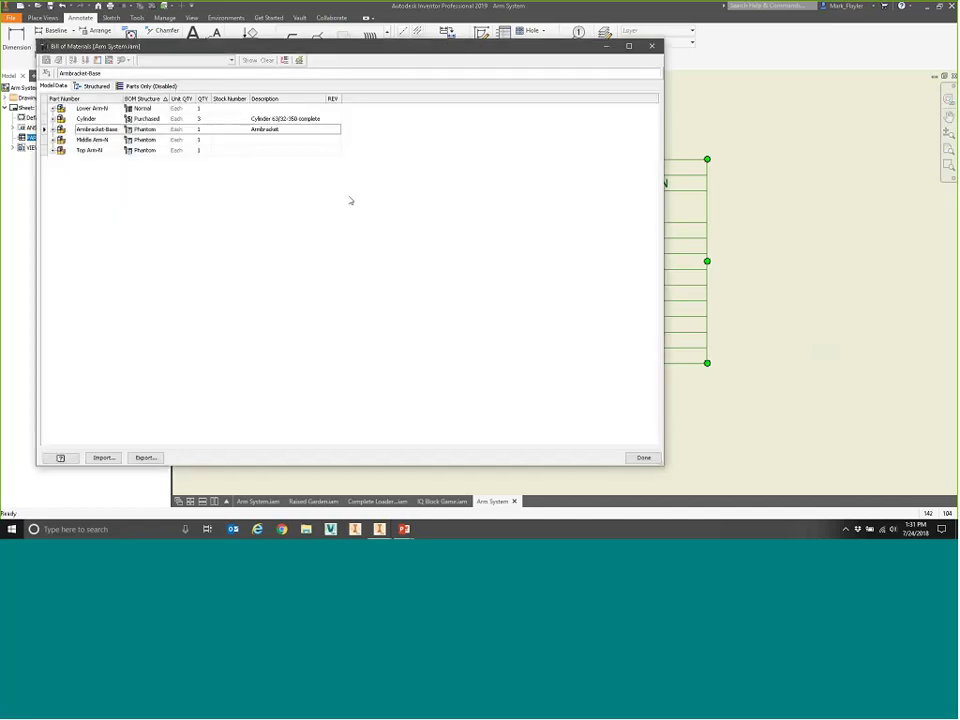
key(Return)
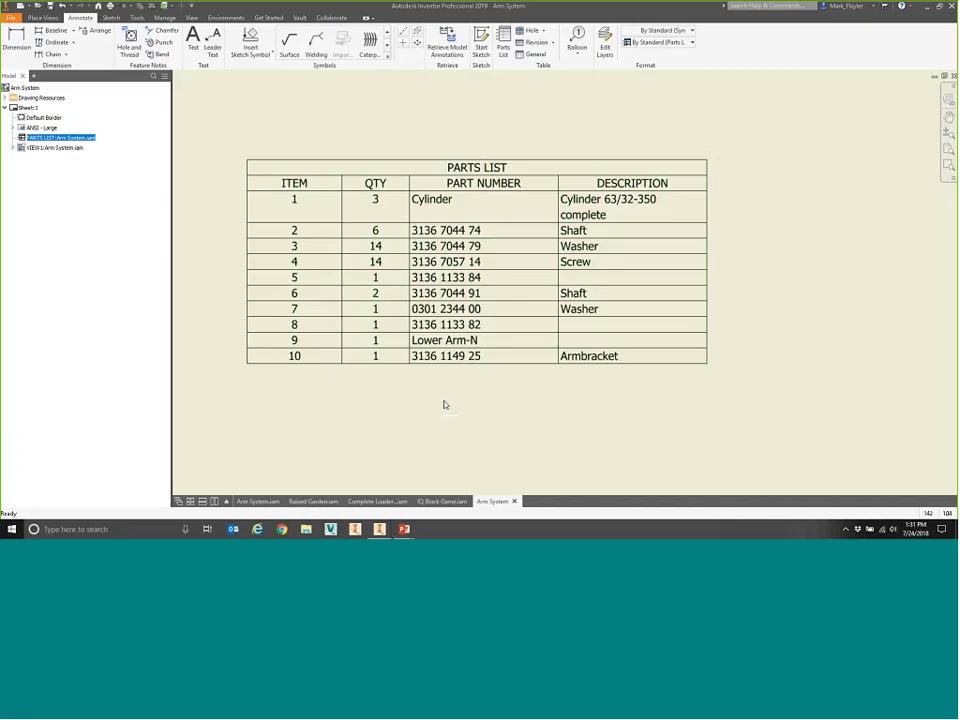
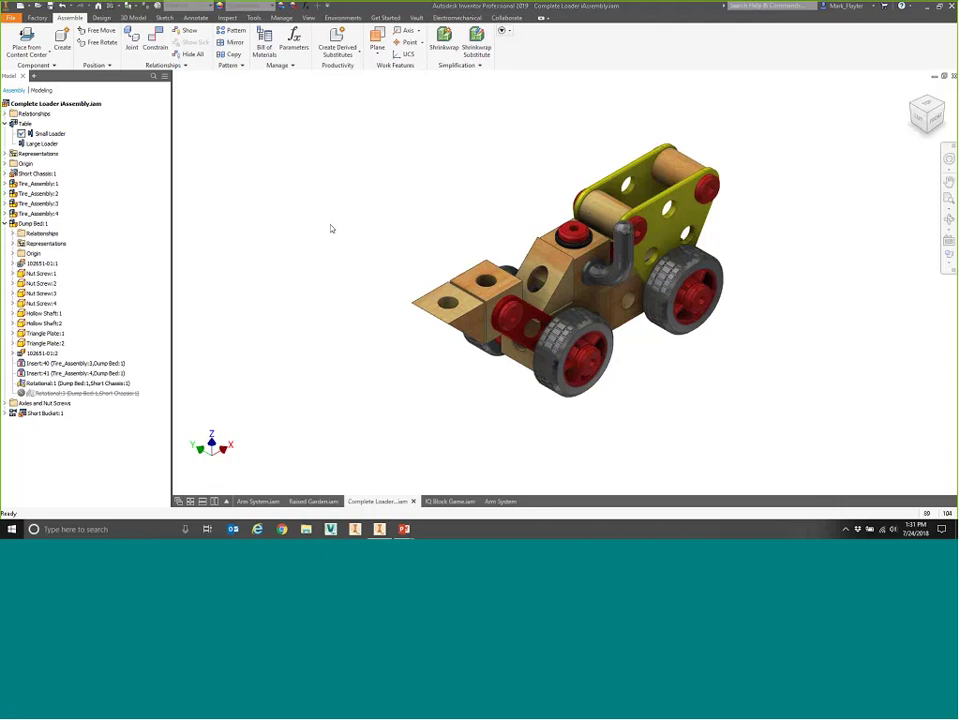
Step: Activate the Large Loader member of Complete Loader iAssembly and show its bill of materials filtered to Large Loader
double_click(44, 144)
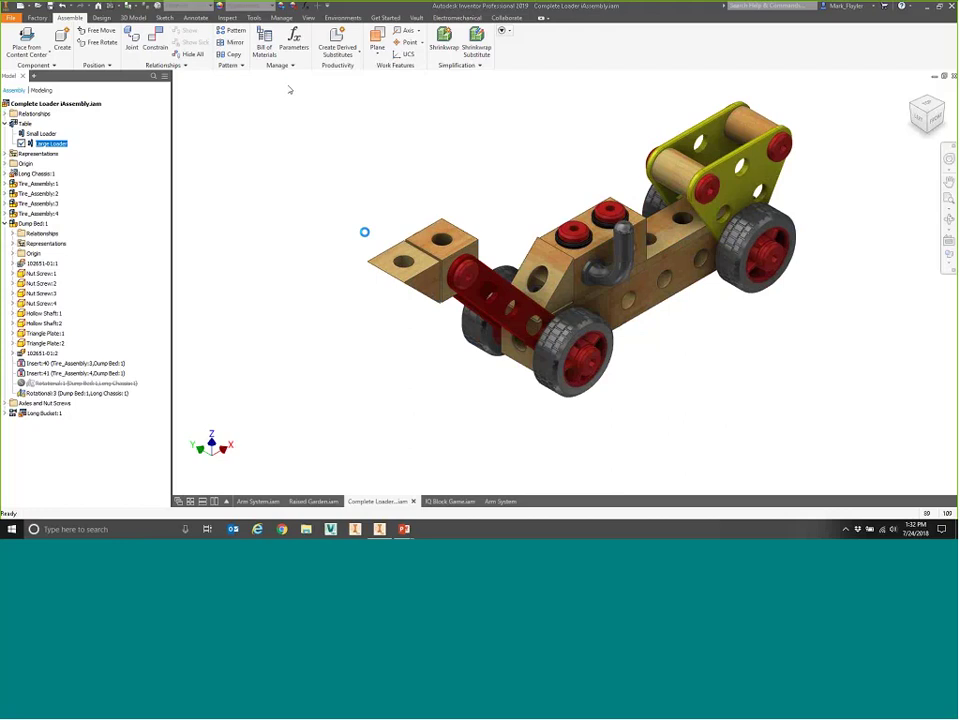
click(271, 48)
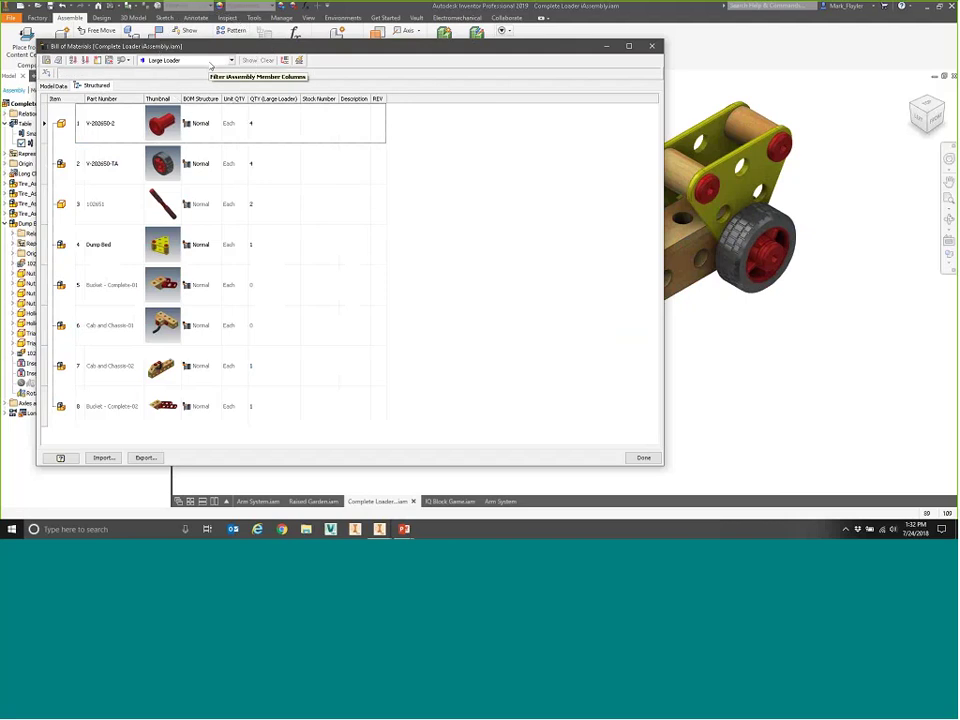
click(206, 62)
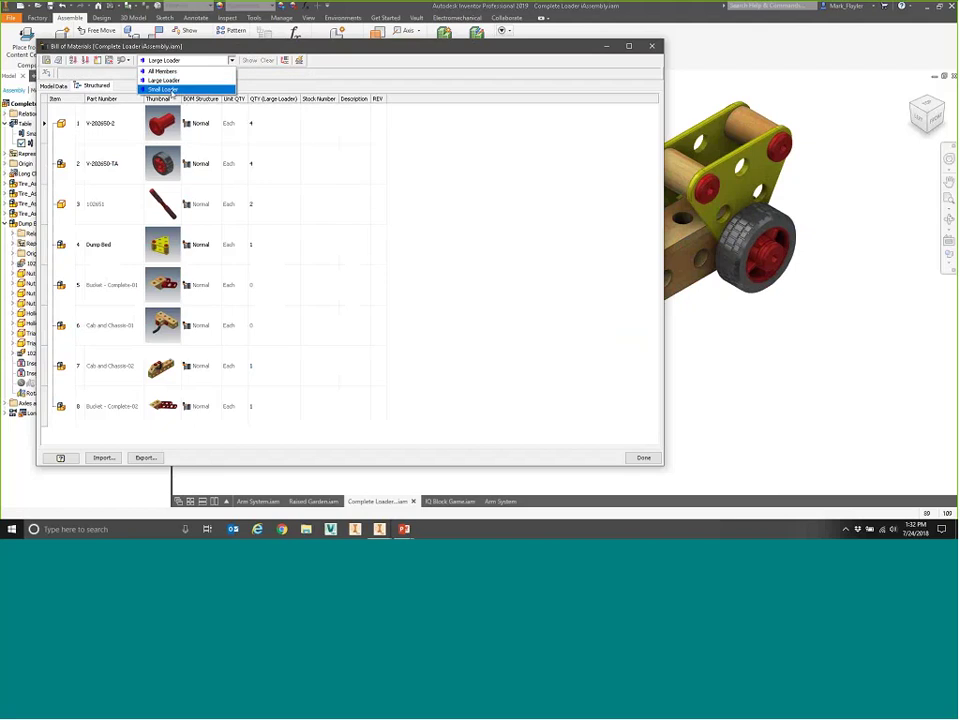
click(178, 81)
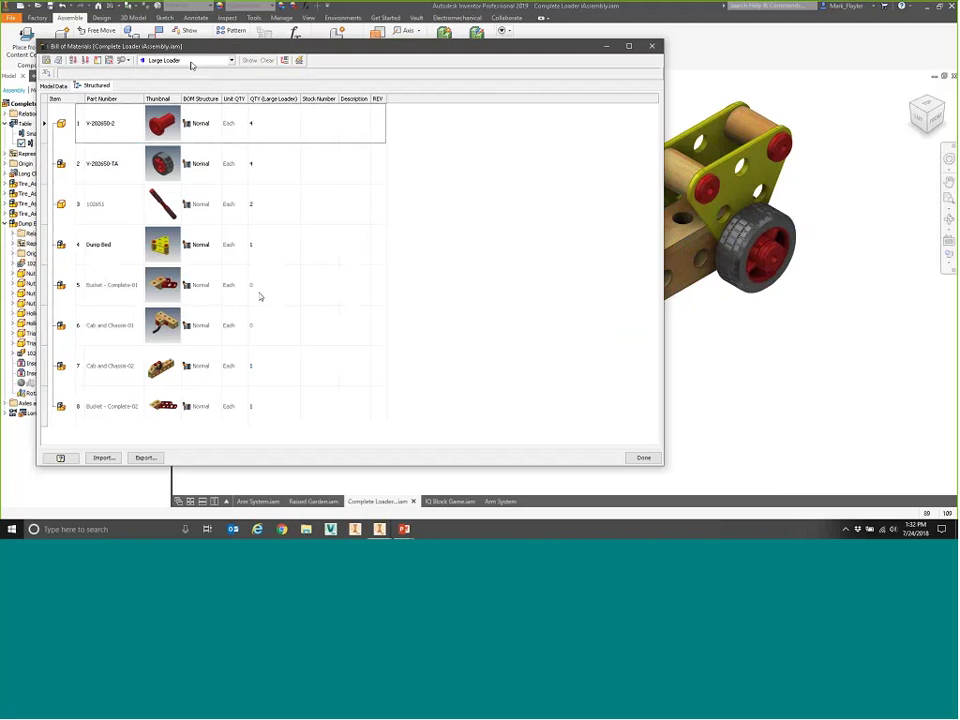
Step: Compare the item quantities of the Large Loader and Small Loader members in the structured bill of materials, and close it
click(268, 290)
click(284, 370)
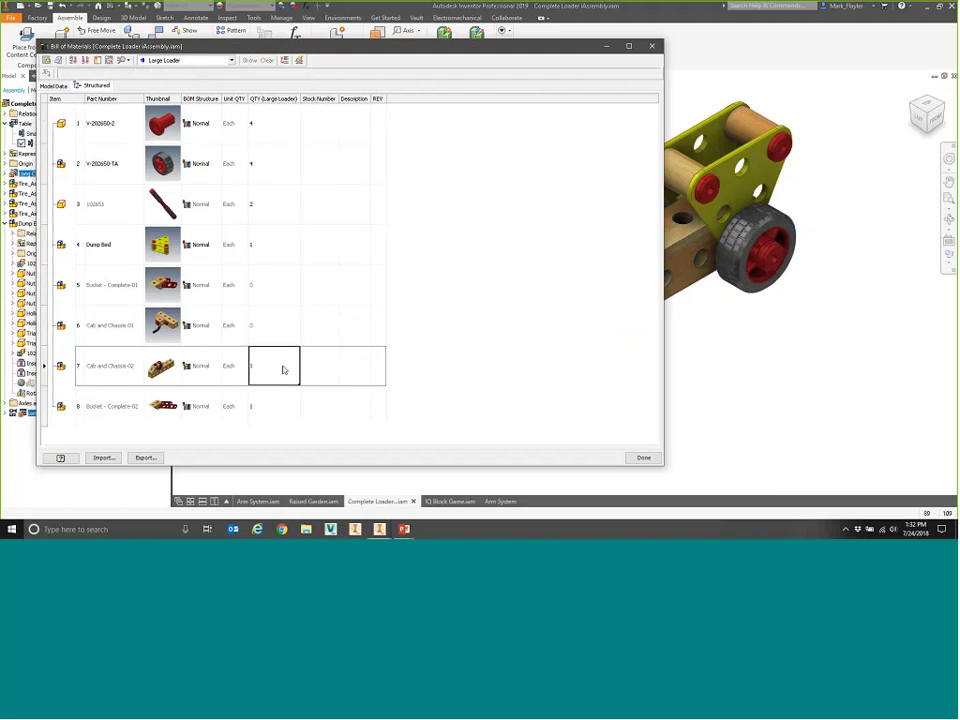
key(Down)
click(185, 60)
click(185, 89)
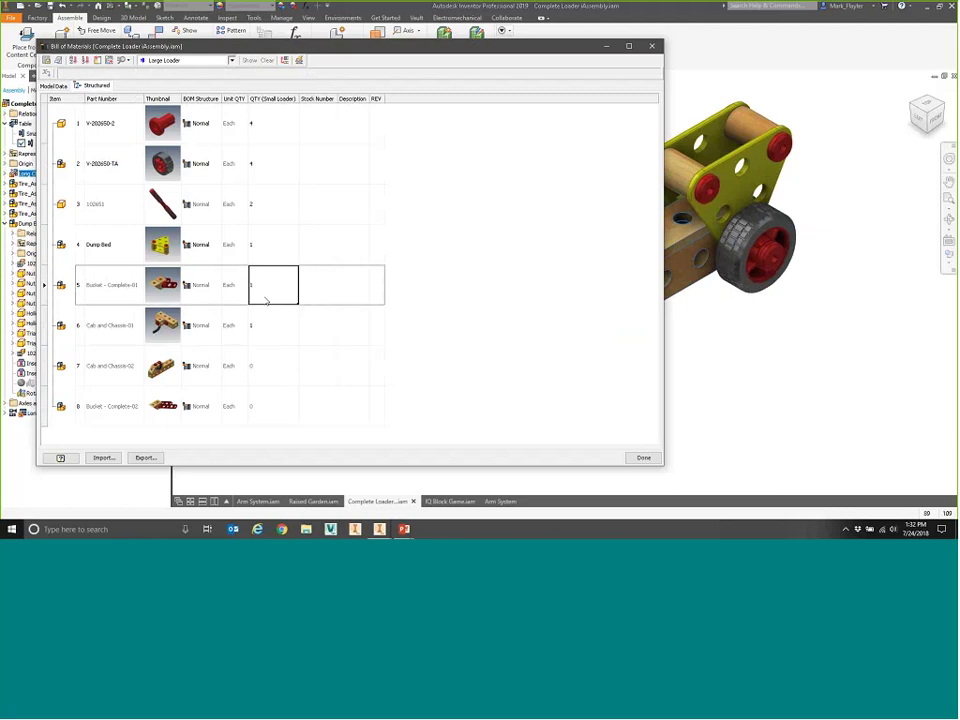
click(276, 407)
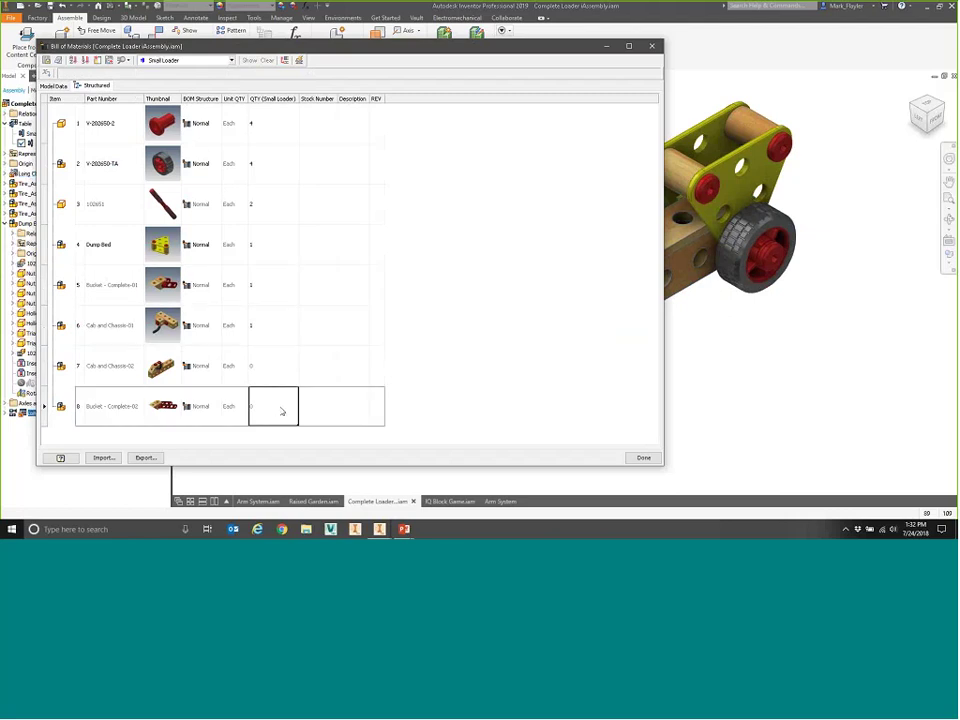
click(652, 45)
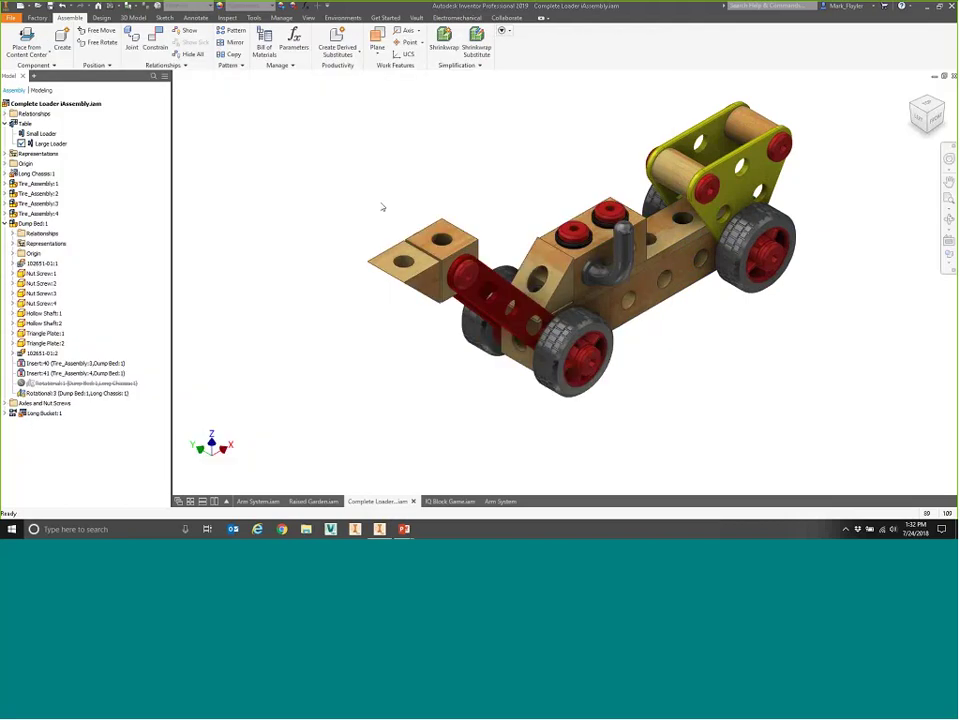
Step: Create a drawing of Complete Loader iAssembly from the Standard.idw template with a front base view of the Large Loader member at 1/2 scale
right_click(72, 104)
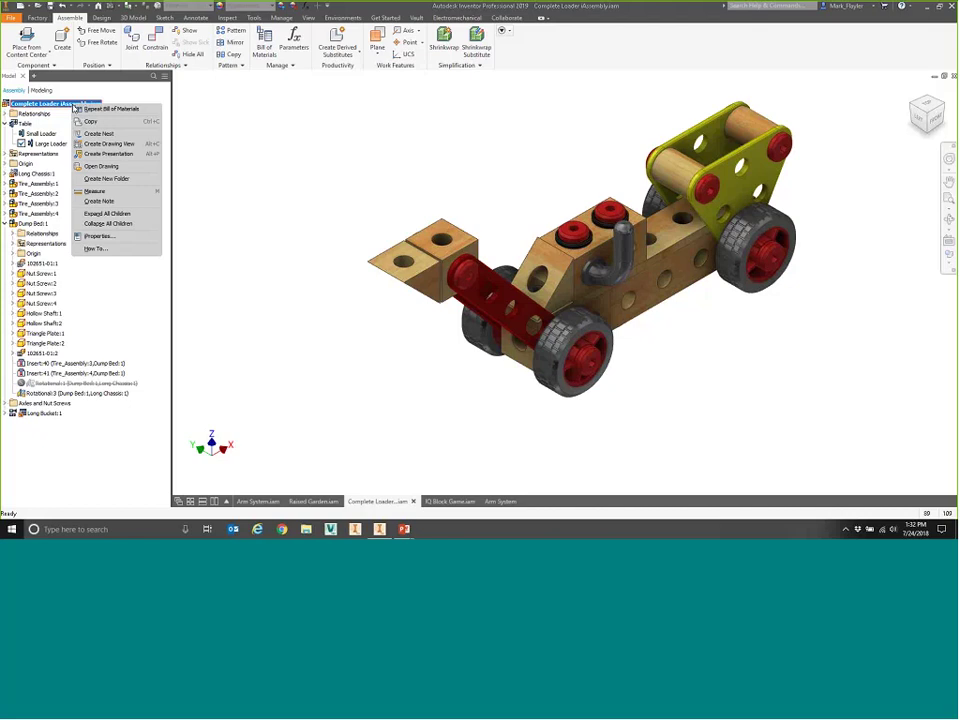
click(110, 144)
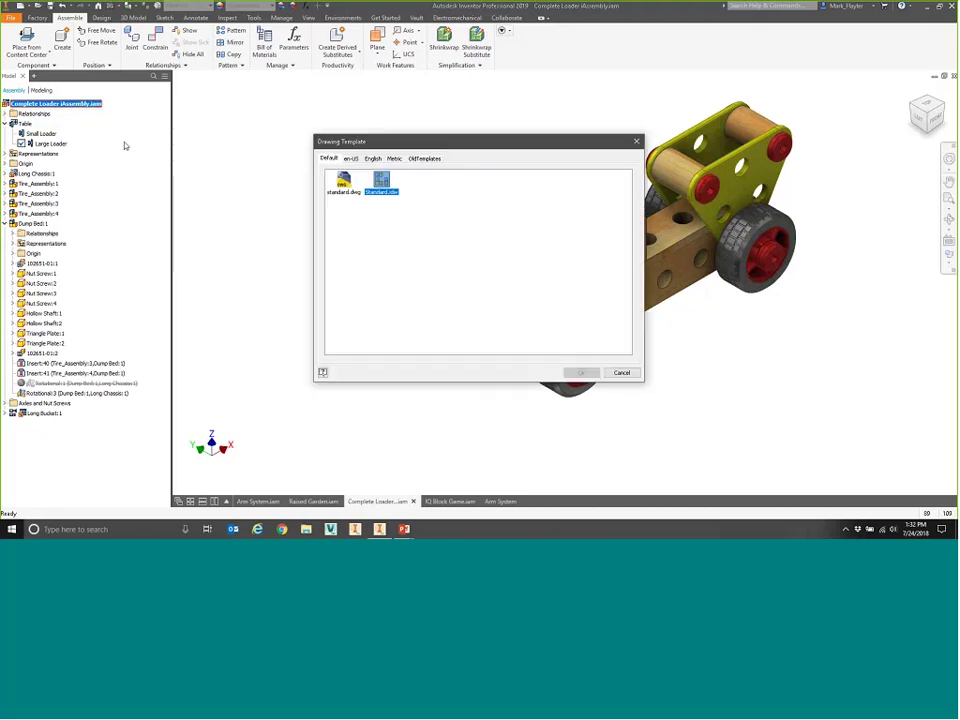
key(Return)
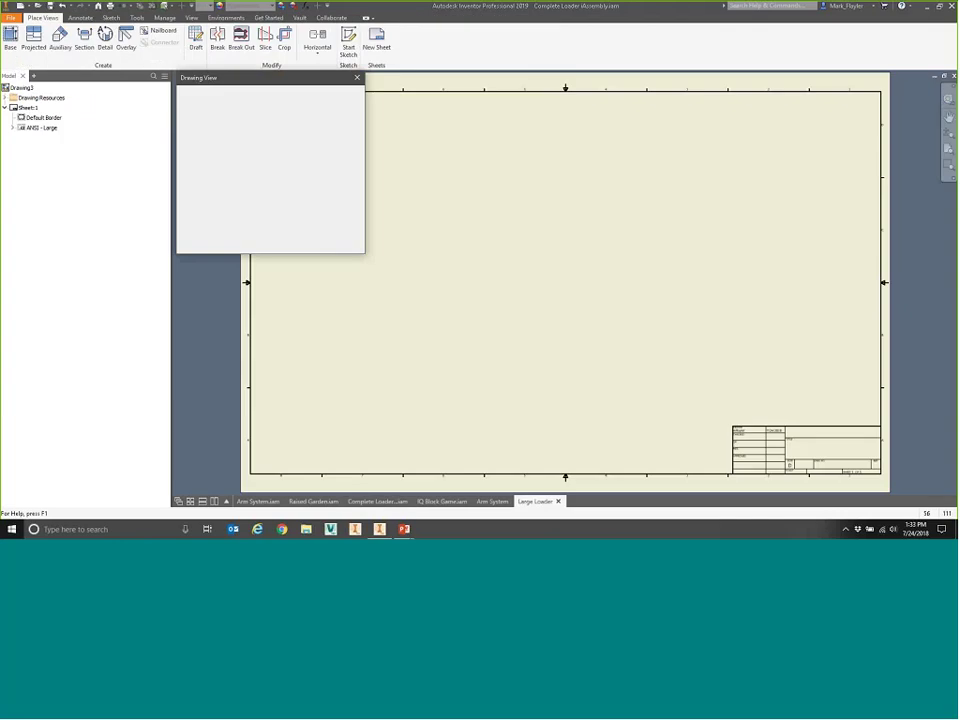
click(493, 318)
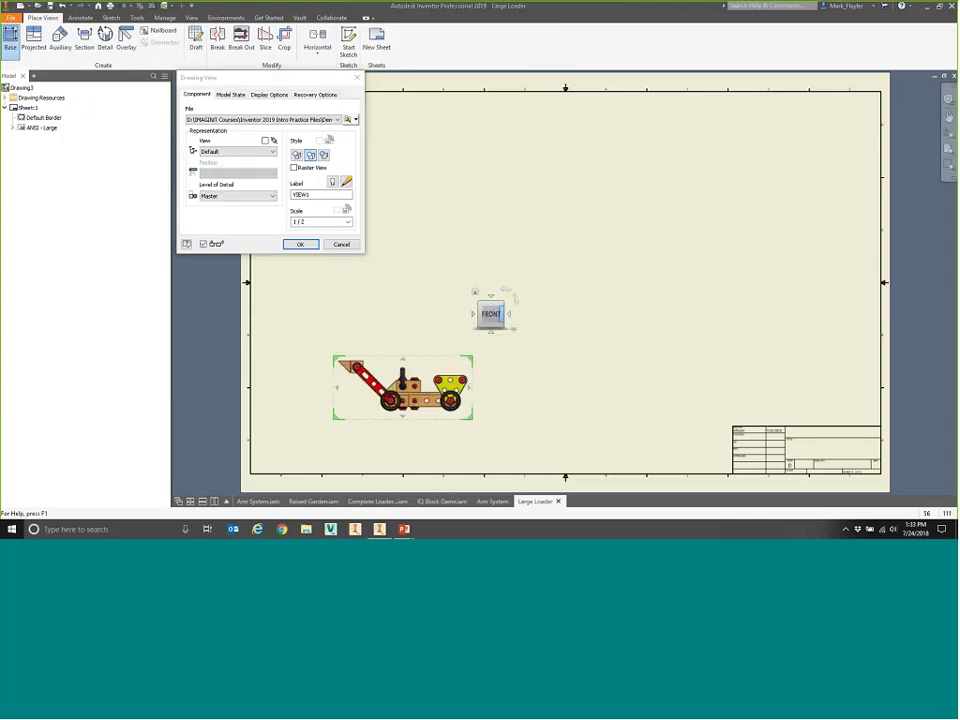
click(232, 95)
click(250, 117)
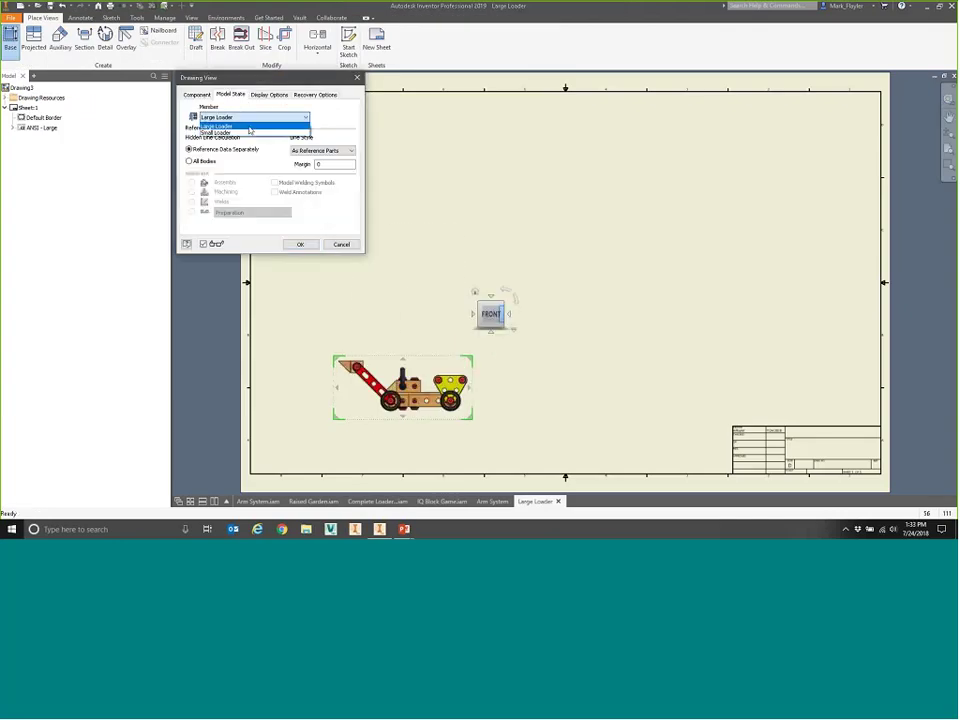
click(250, 127)
key(Return)
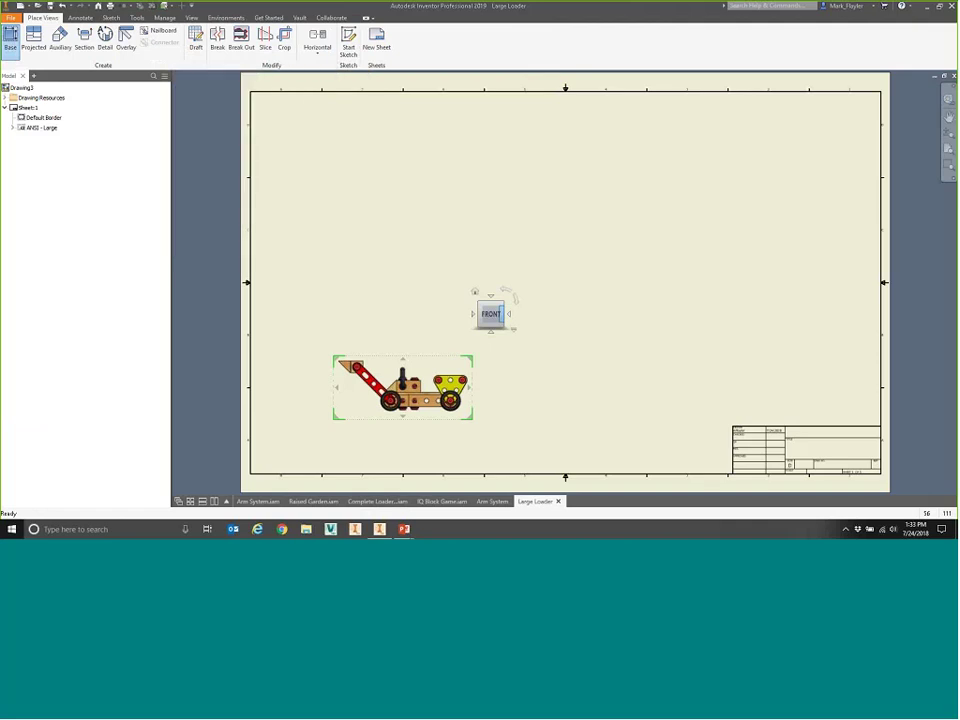
Step: Create a parts list from the loader view and place it above the view on the sheet
scroll(424, 380, up, 3)
click(80, 18)
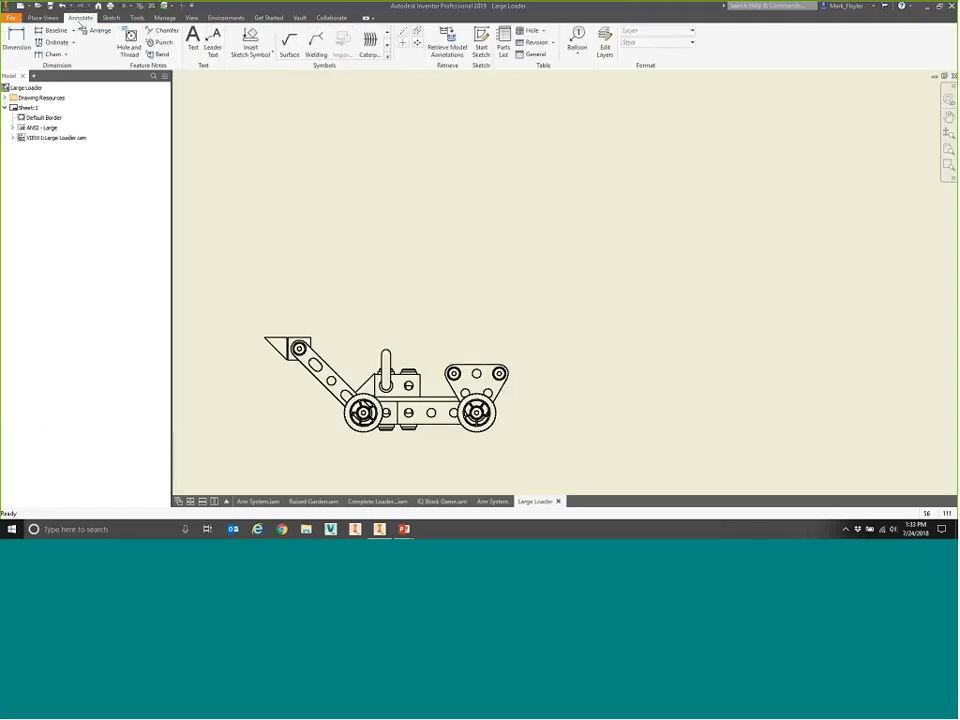
click(503, 46)
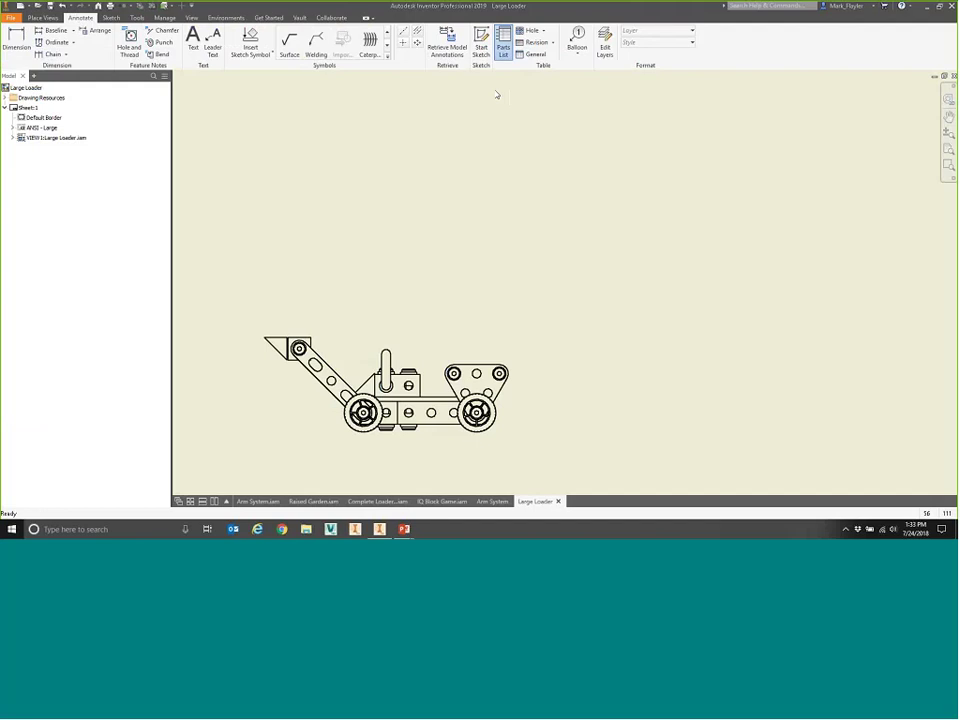
click(385, 390)
click(283, 265)
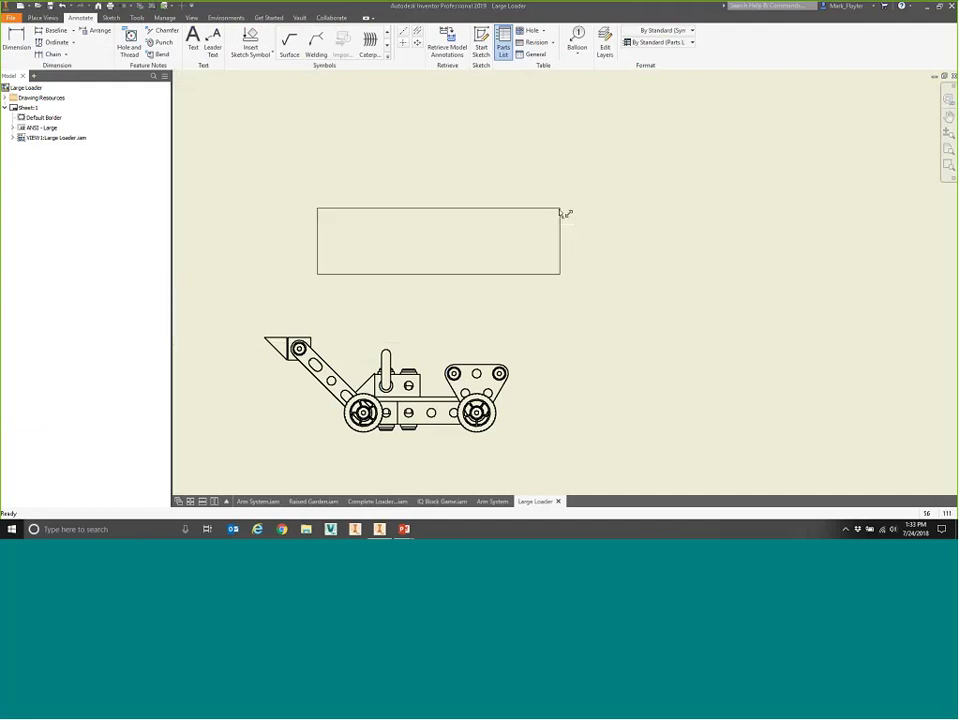
click(562, 208)
Step: Edit the loader parts list to include the Small Loader member alongside Large Loader, and accept the changes
right_click(432, 233)
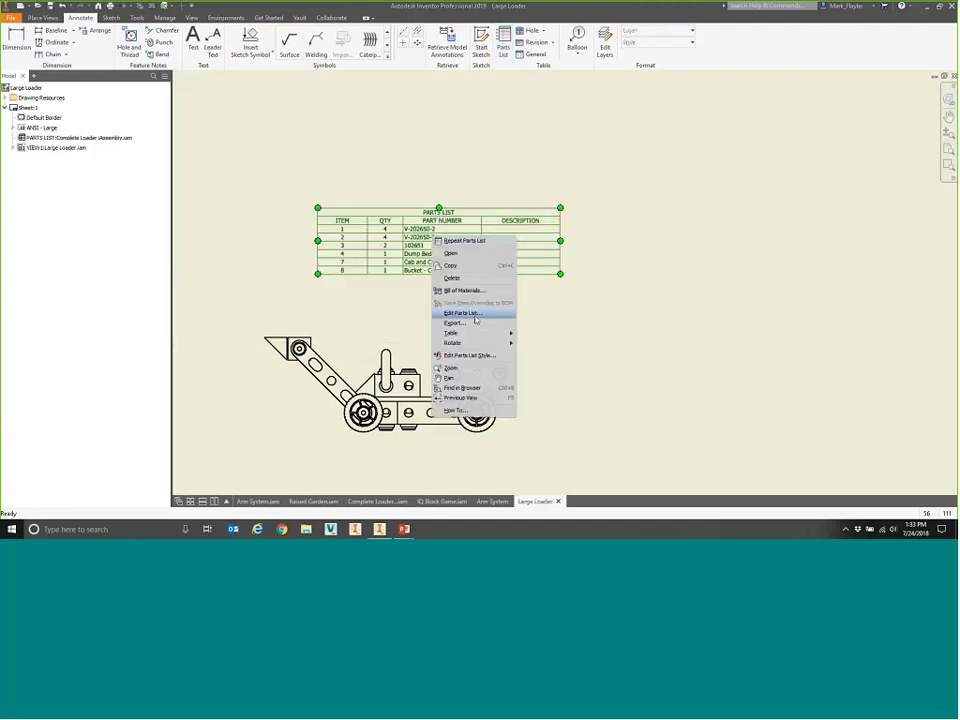
click(470, 316)
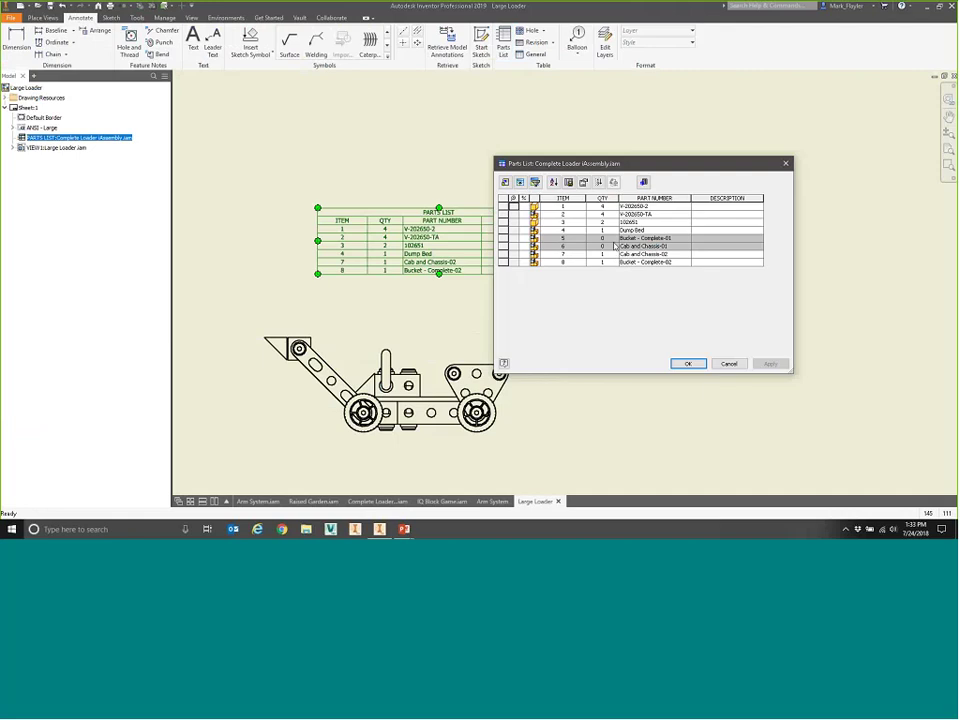
click(643, 181)
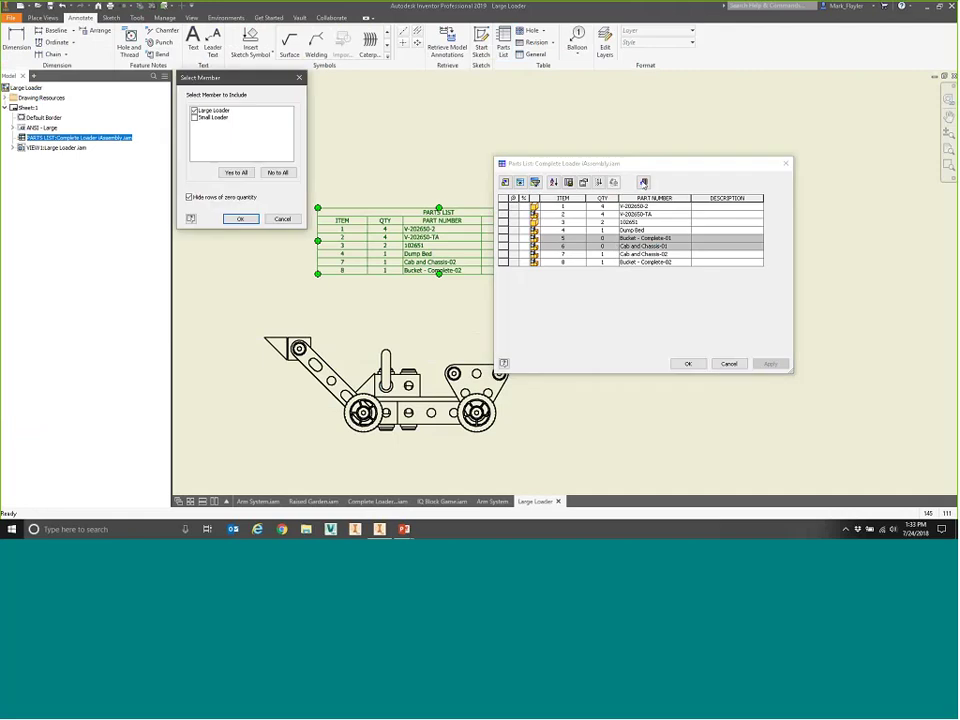
key(Down)
key(space)
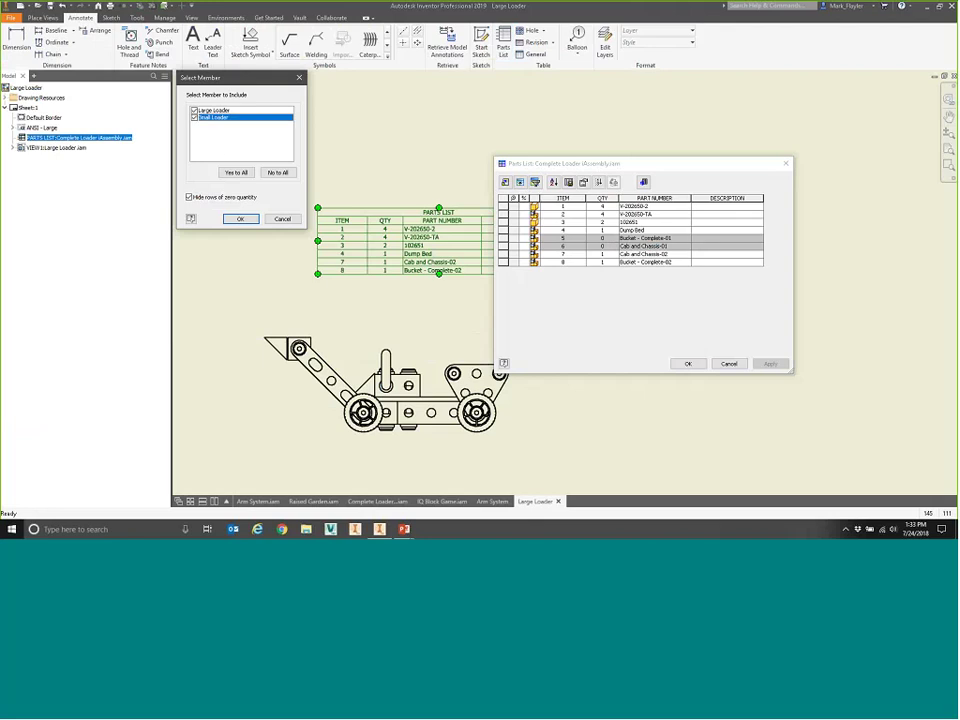
click(643, 183)
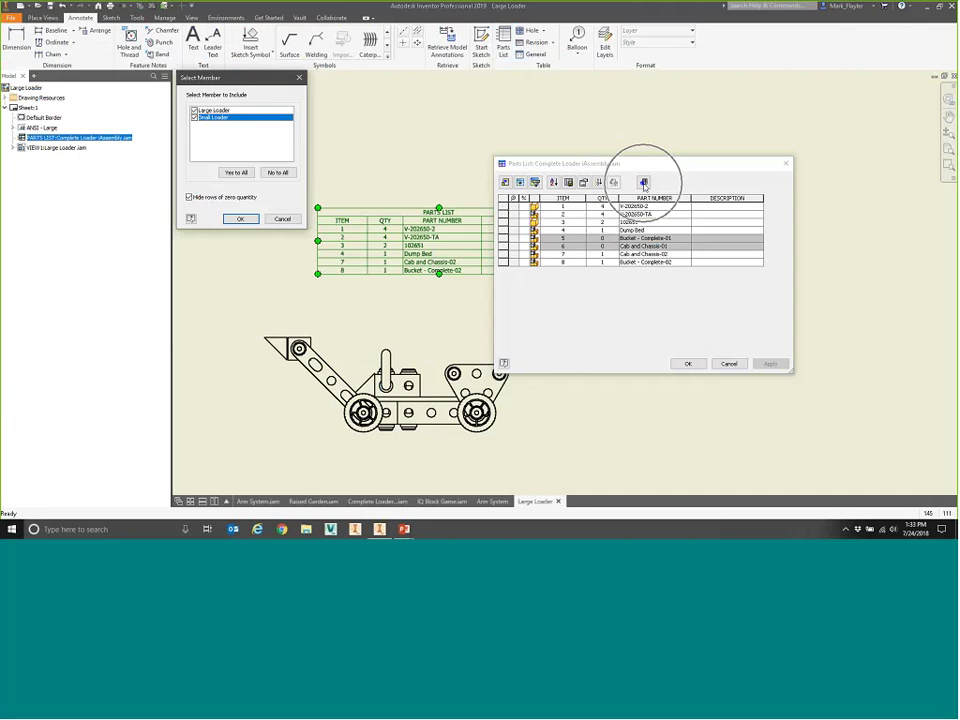
click(240, 219)
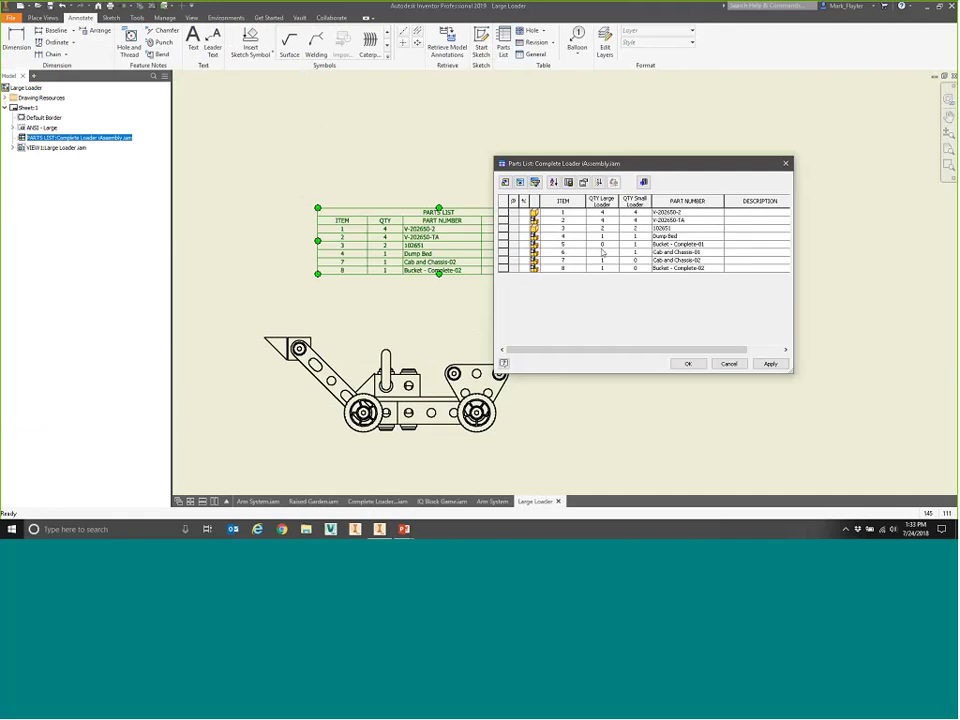
click(688, 363)
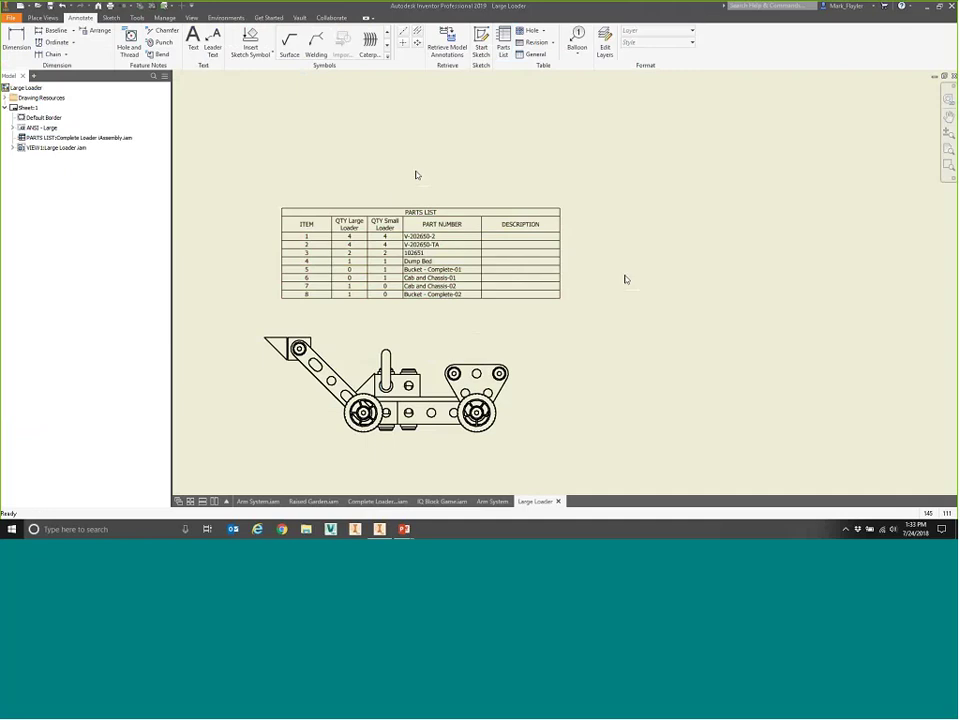
Step: Fit the whole sheet in view, tile all open document windows, and switch to the PowerPoint slide show
key(Home)
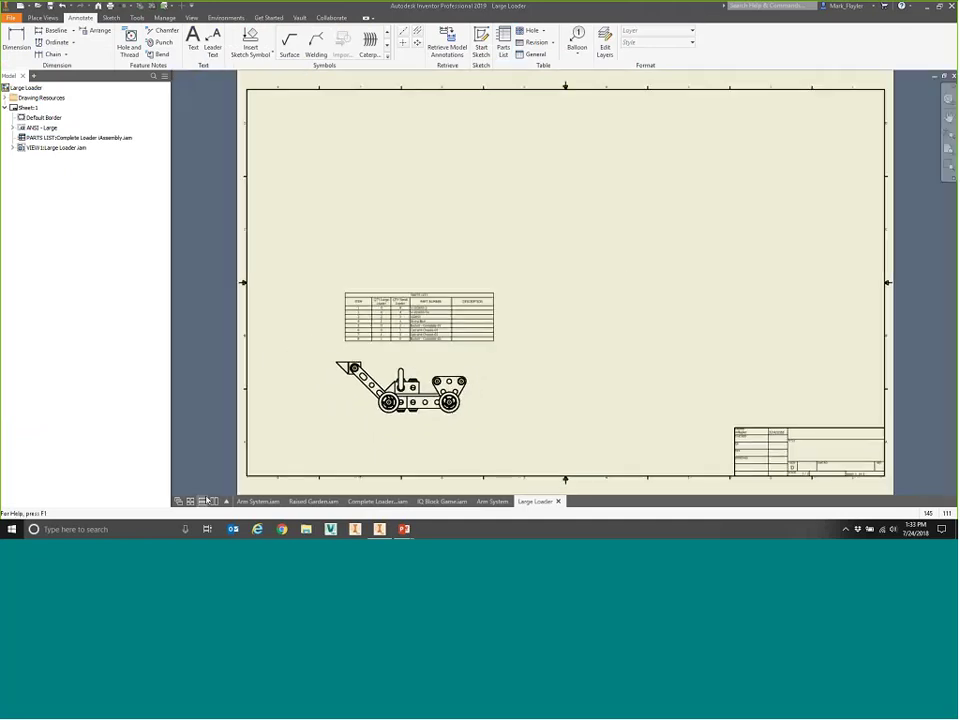
click(204, 500)
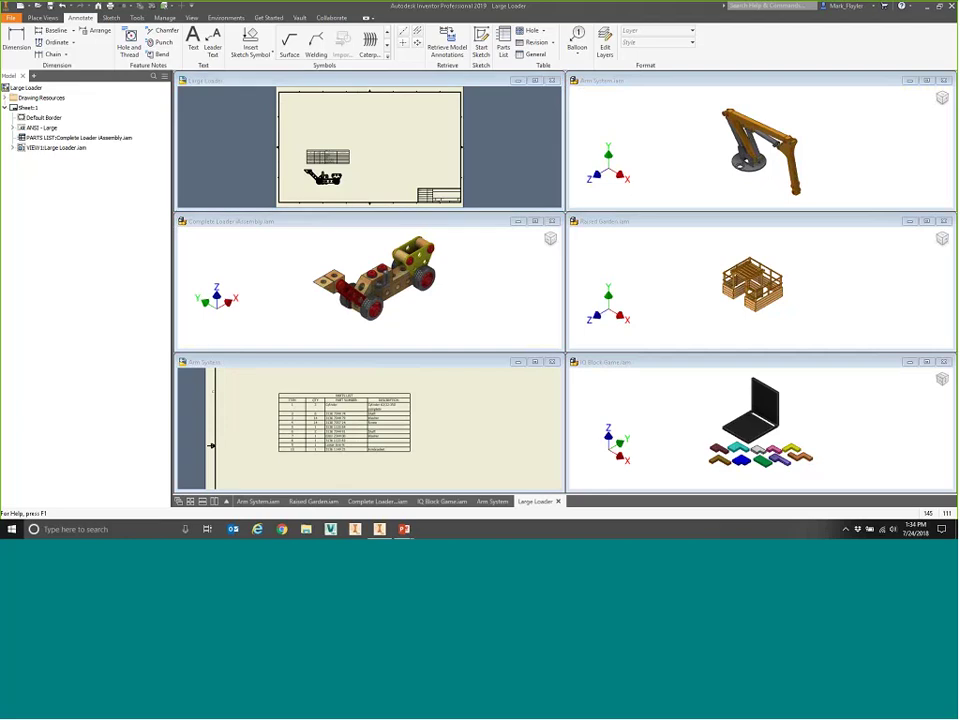
mouse_move(404, 529)
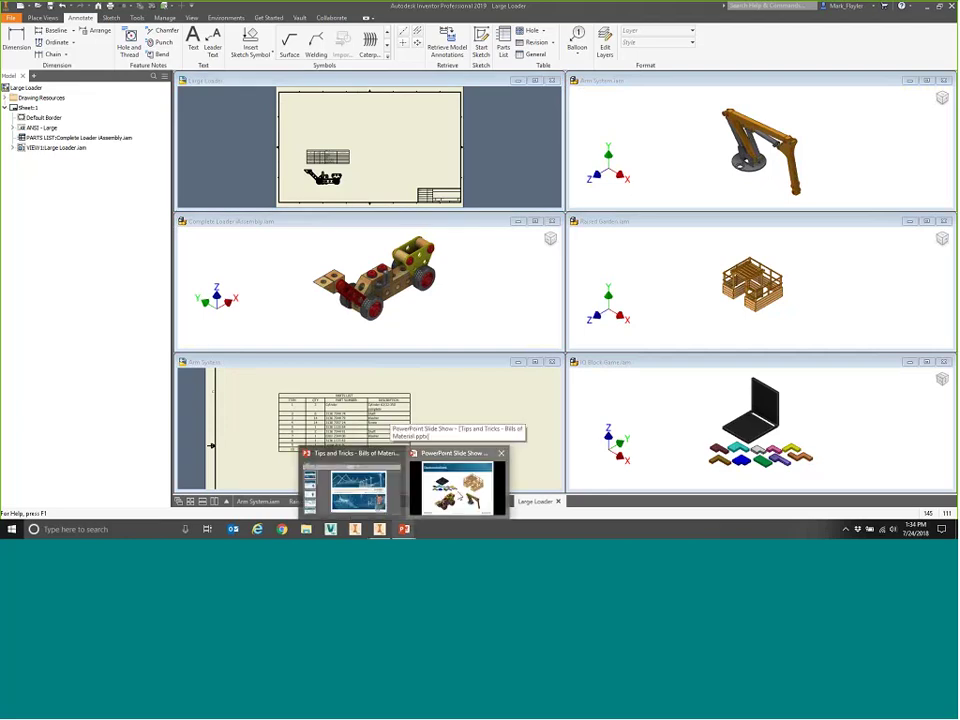
click(457, 488)
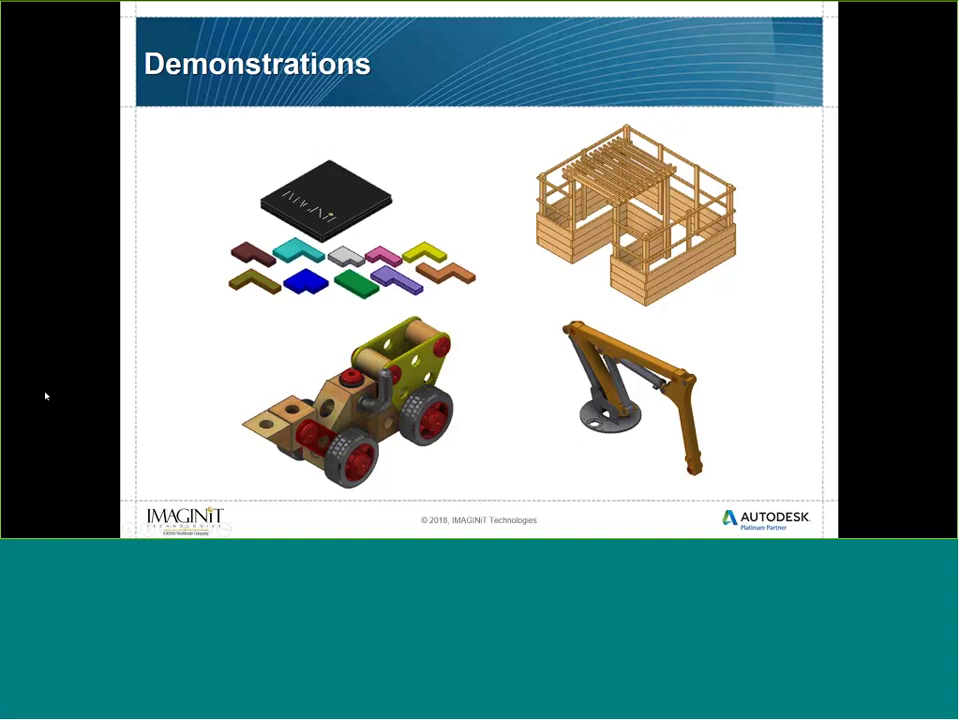